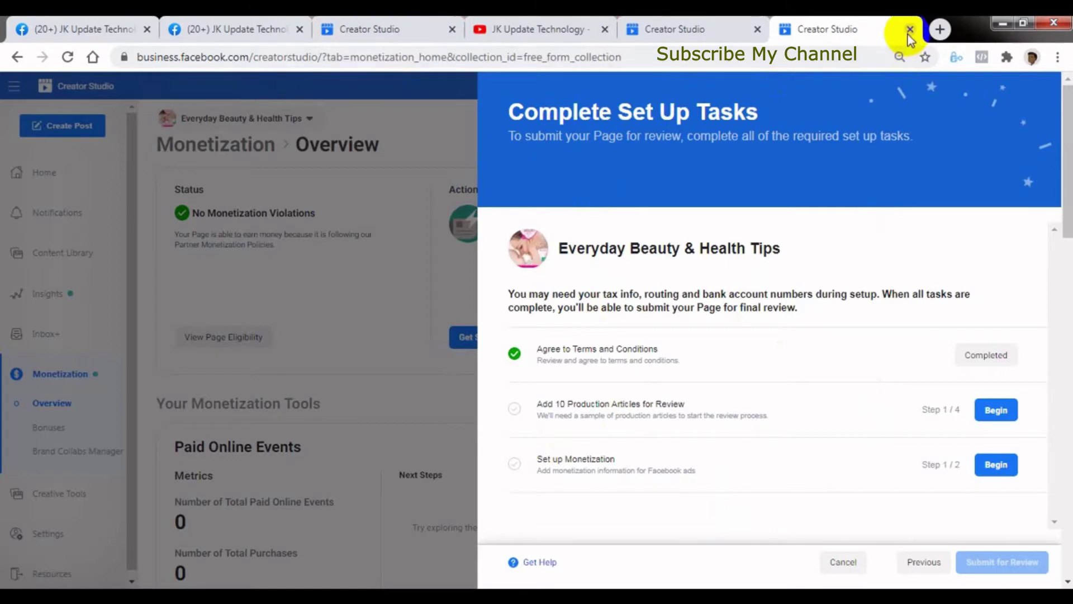
- Begin the Set up Monetization task for the Everyday Beauty & Health Tips page and show its subtasks
left_click(456, 31)
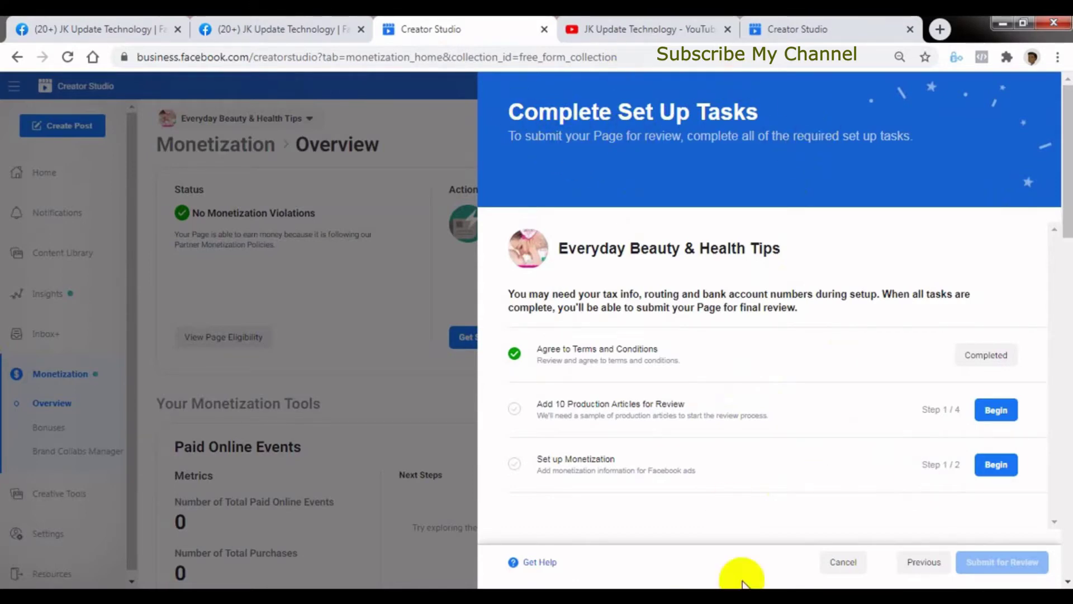
left_click_drag(511, 299, 799, 306)
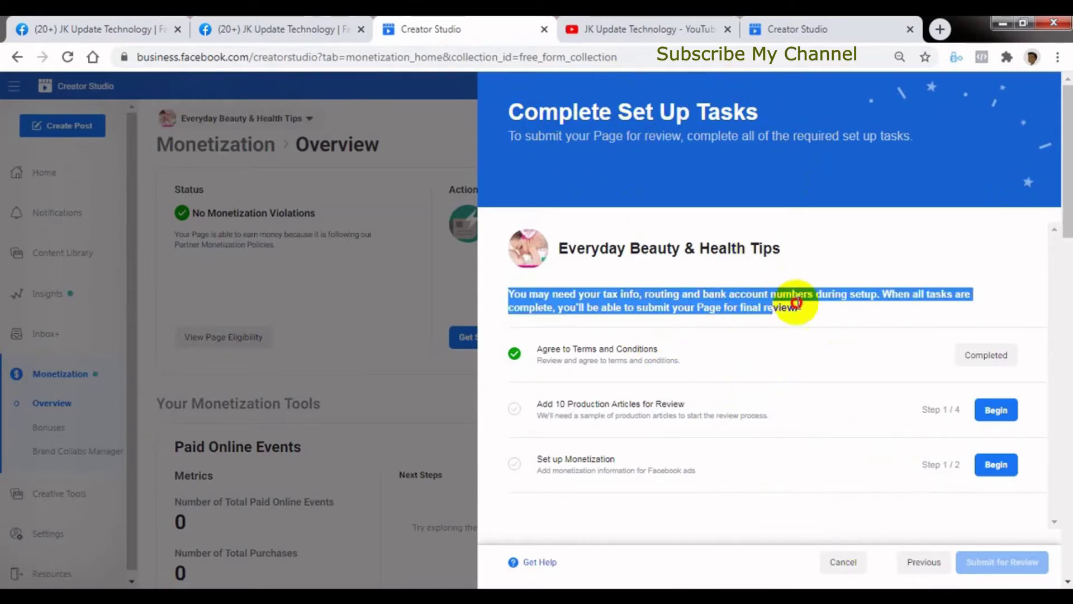
left_click(619, 225)
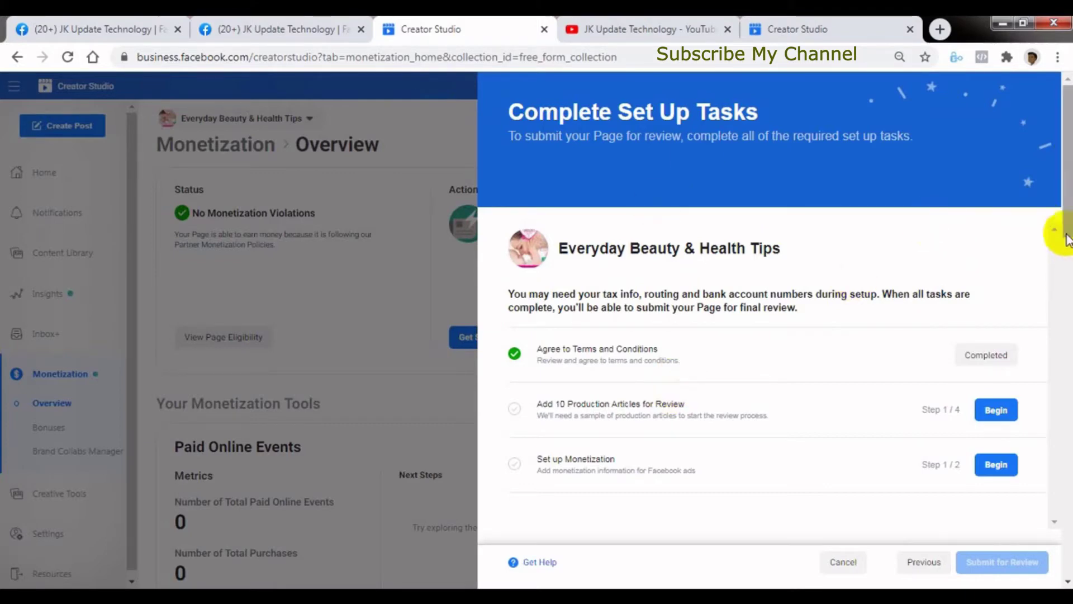
scroll(1065, 235, "down", 1)
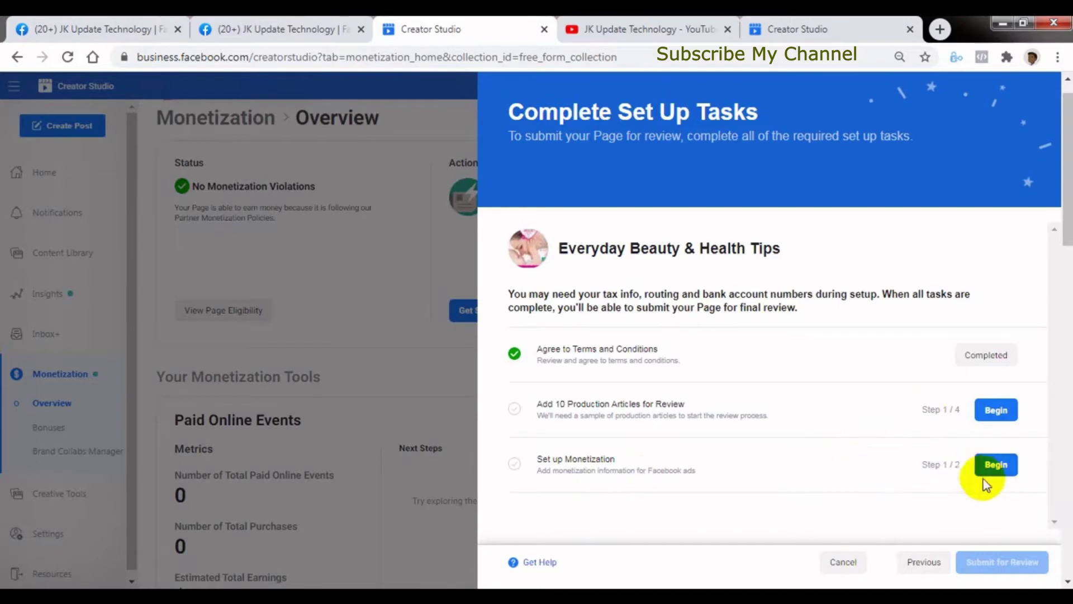
left_click(999, 472)
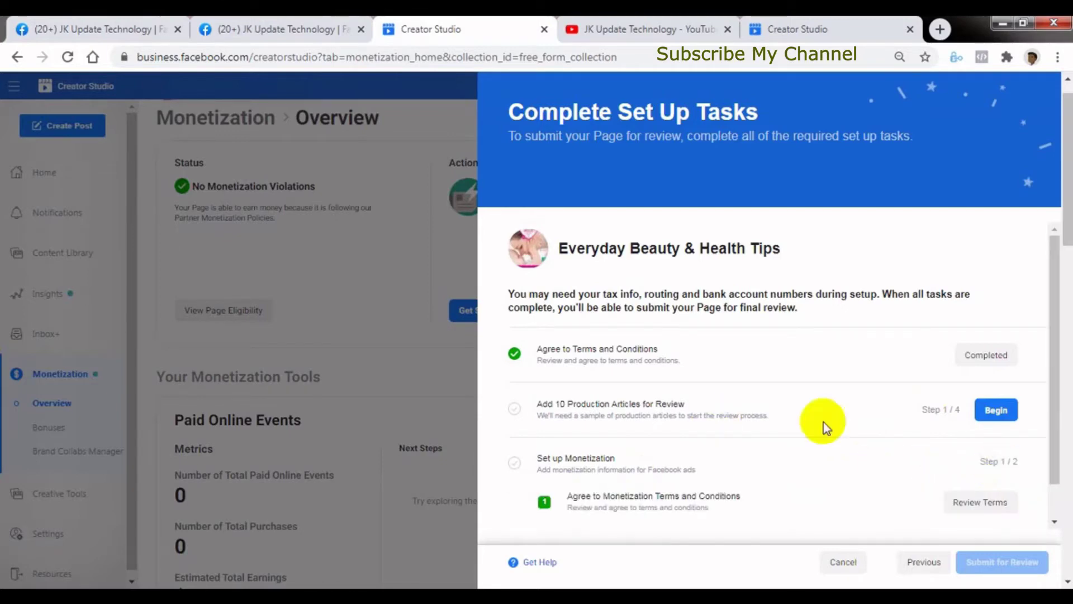
left_click_drag(1054, 443, 1061, 501)
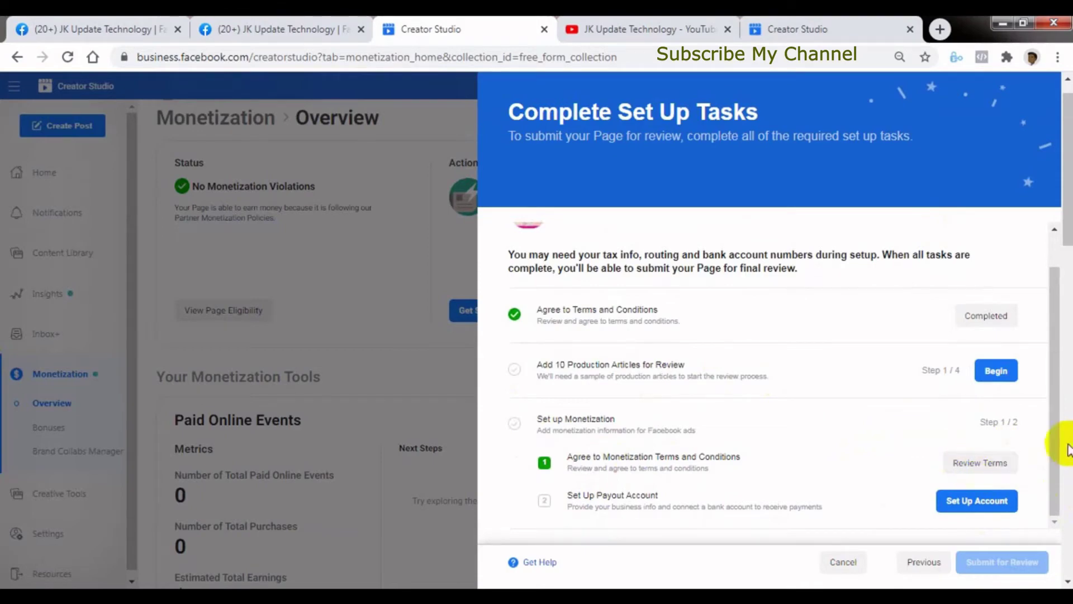
- Review the monetization terms and conditions through to the end and agree to them
scroll(1049, 448, "up", 1)
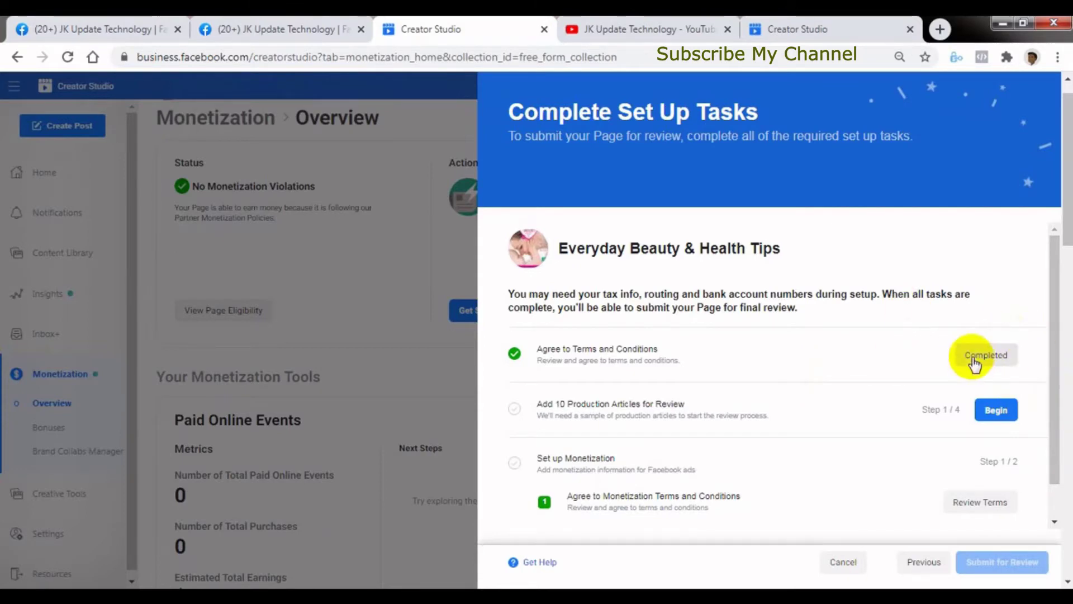
left_click(1051, 403)
left_click_drag(1051, 403, 1042, 427)
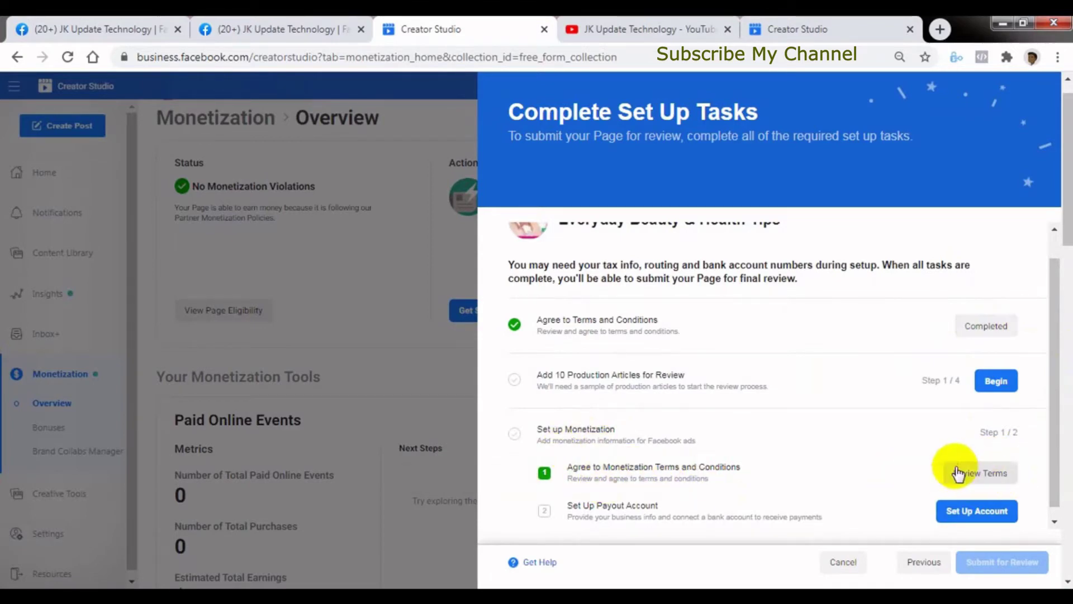
left_click(977, 472)
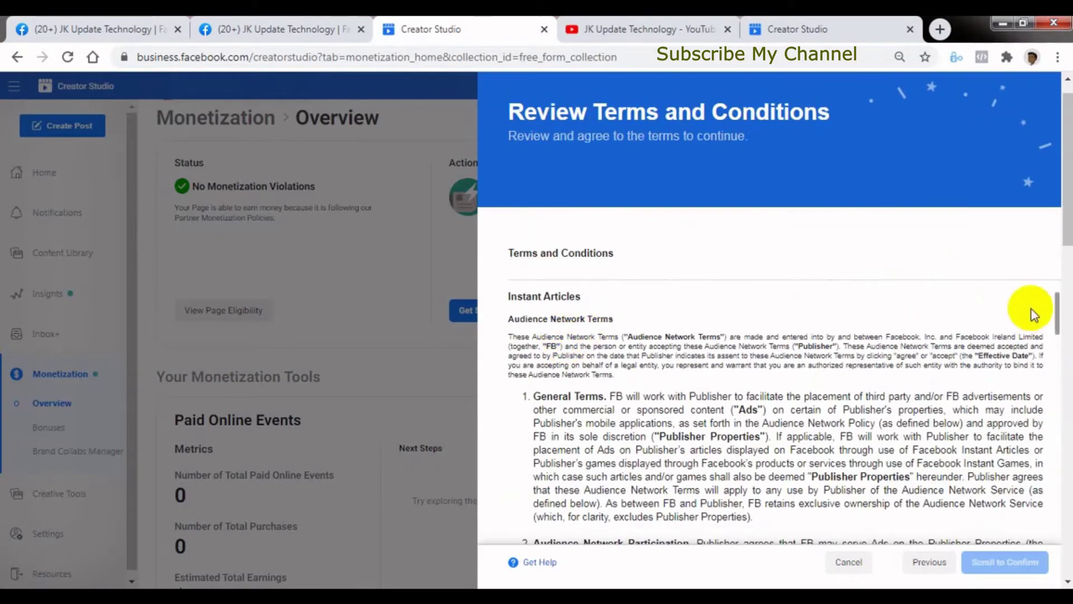
left_click_drag(1058, 311, 1052, 585)
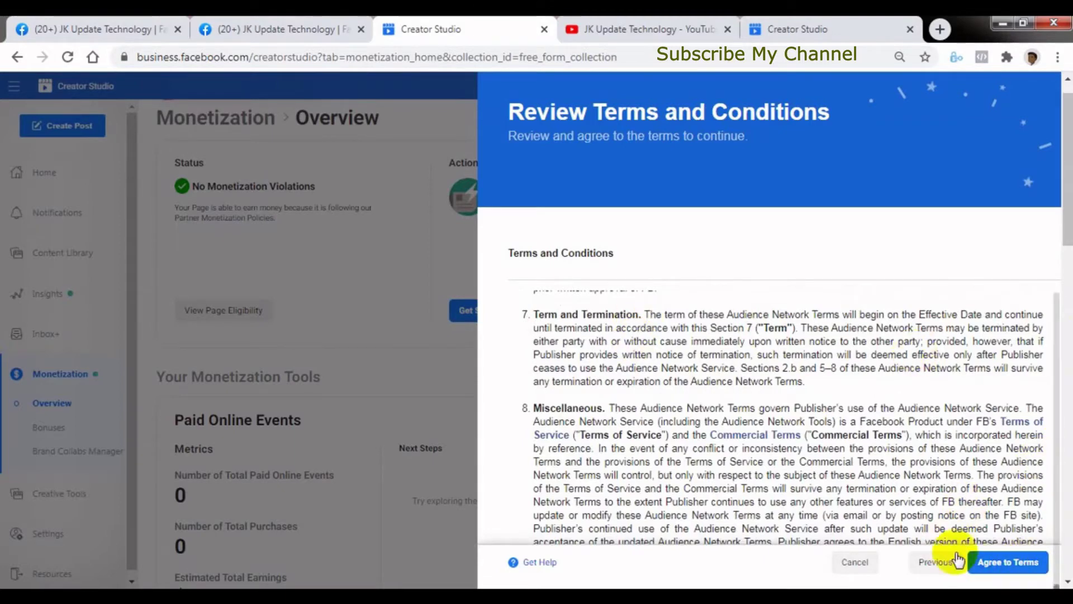
left_click(1008, 562)
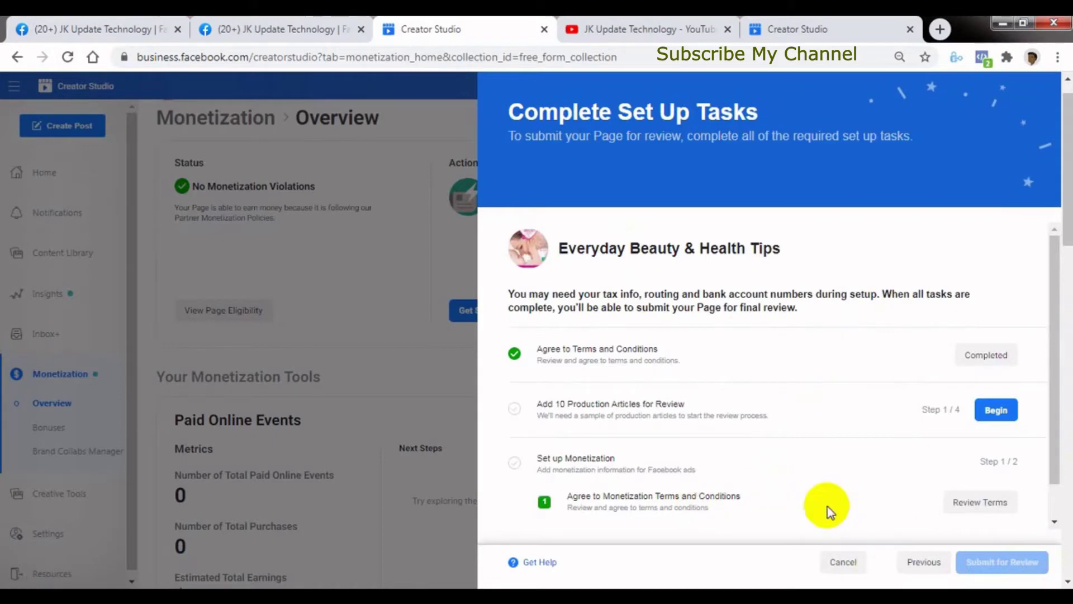
- Start the payout account setup for the page with the option to create a new payout account
scroll(1062, 447, "down", 1)
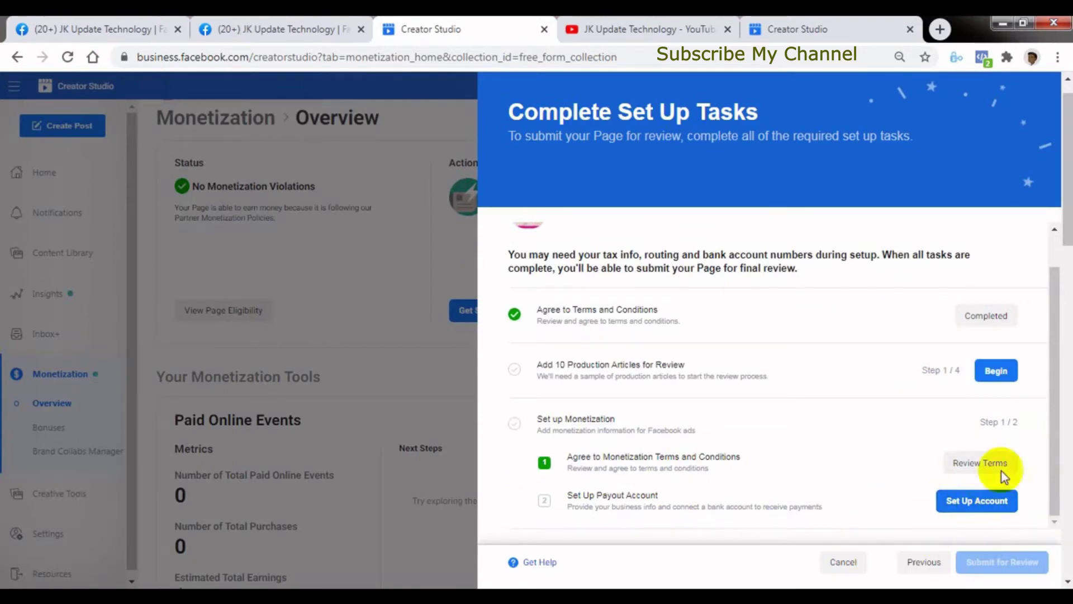
left_click(979, 506)
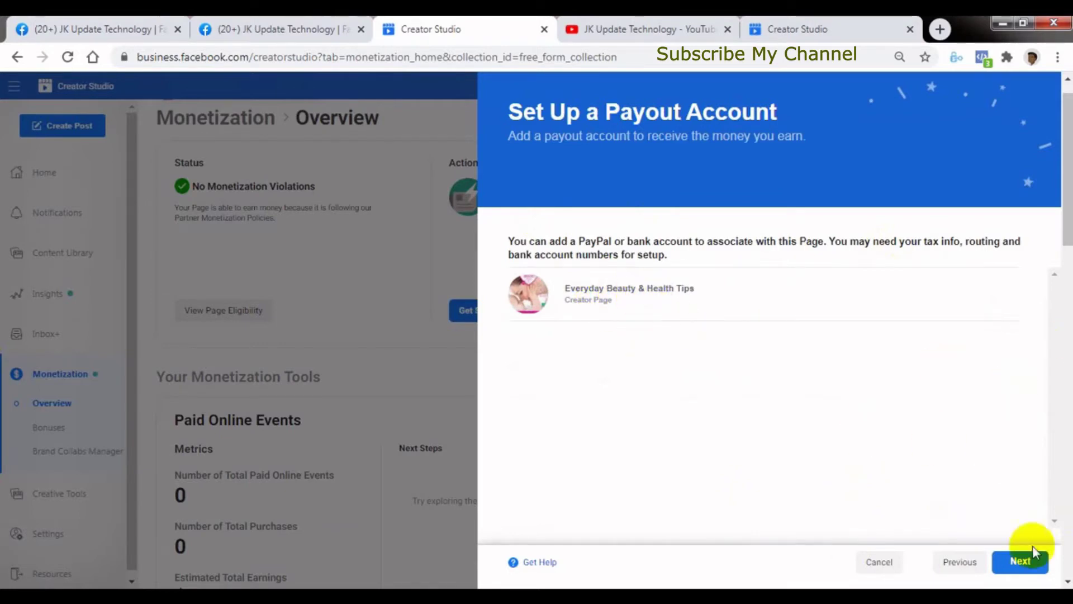
left_click(1034, 569)
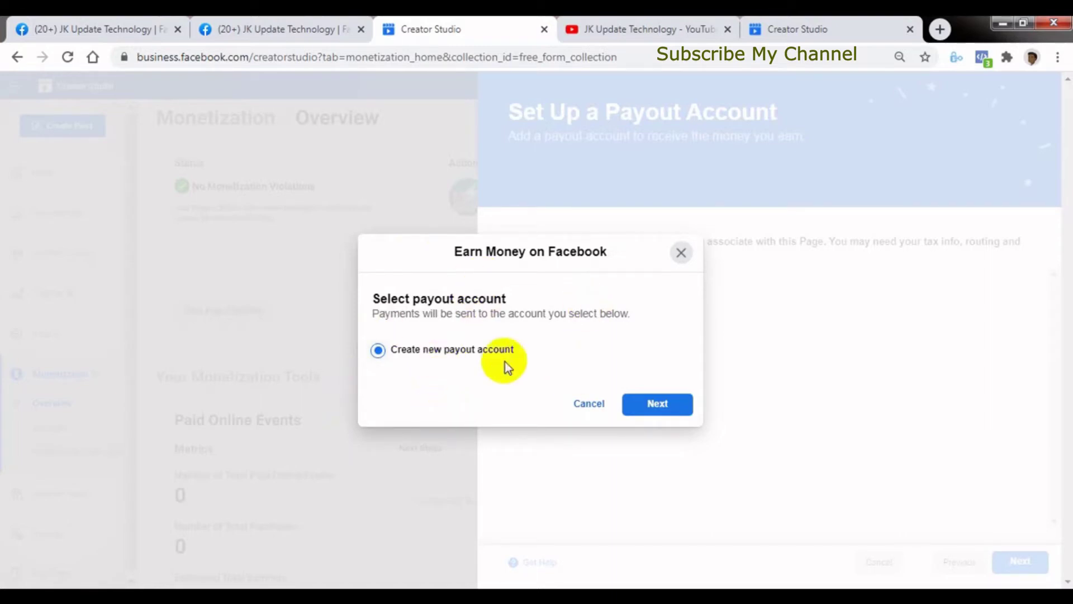
left_click(657, 404)
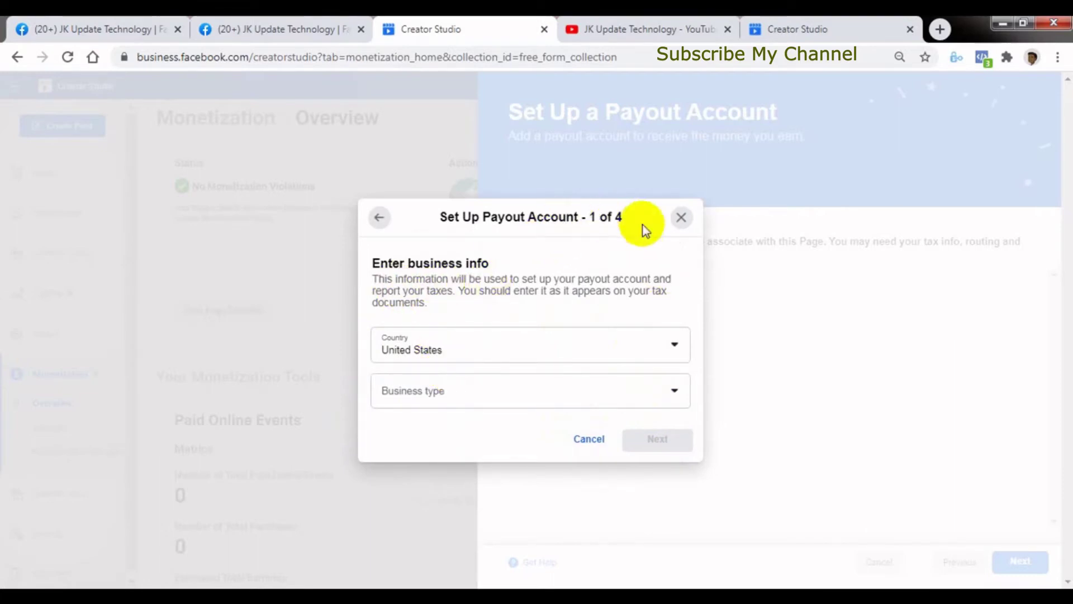
- Set the payout account's country to Bangladesh and its business type to Individual
left_click(479, 351)
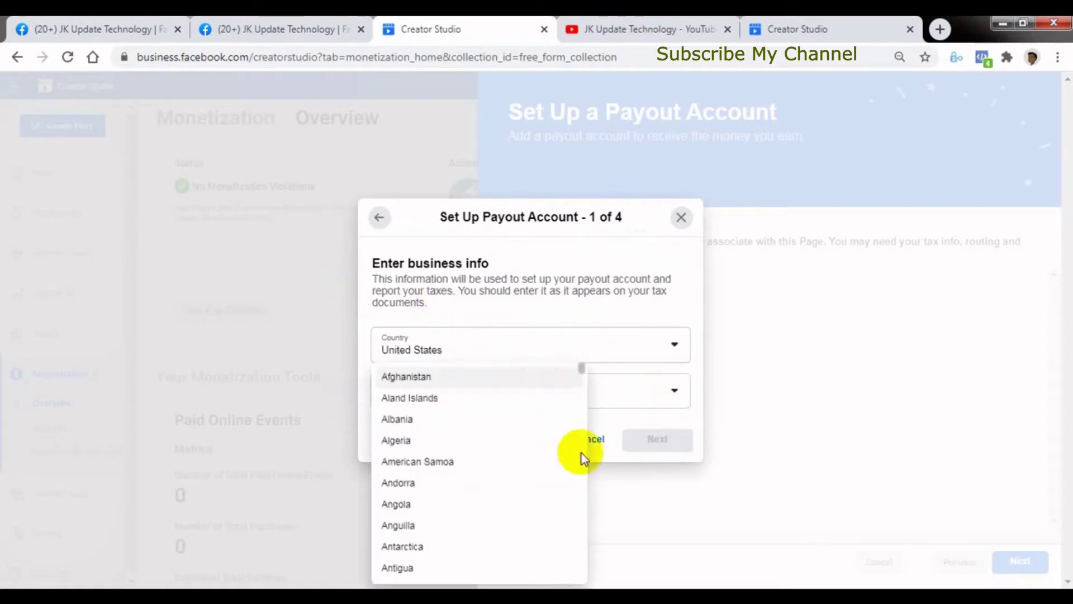
left_click_drag(582, 370, 577, 388)
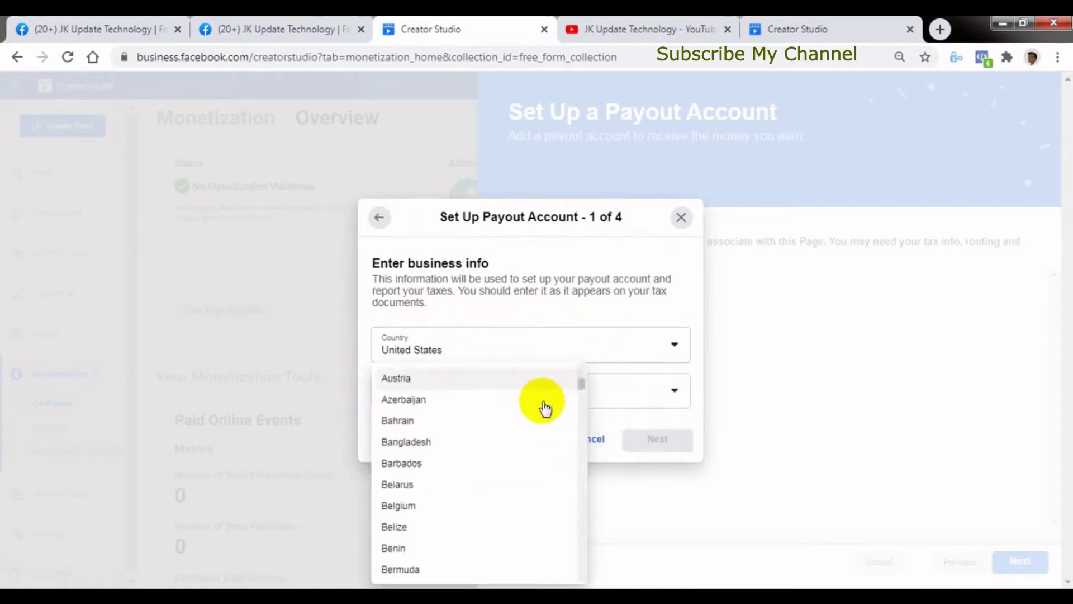
left_click(441, 444)
left_click(472, 391)
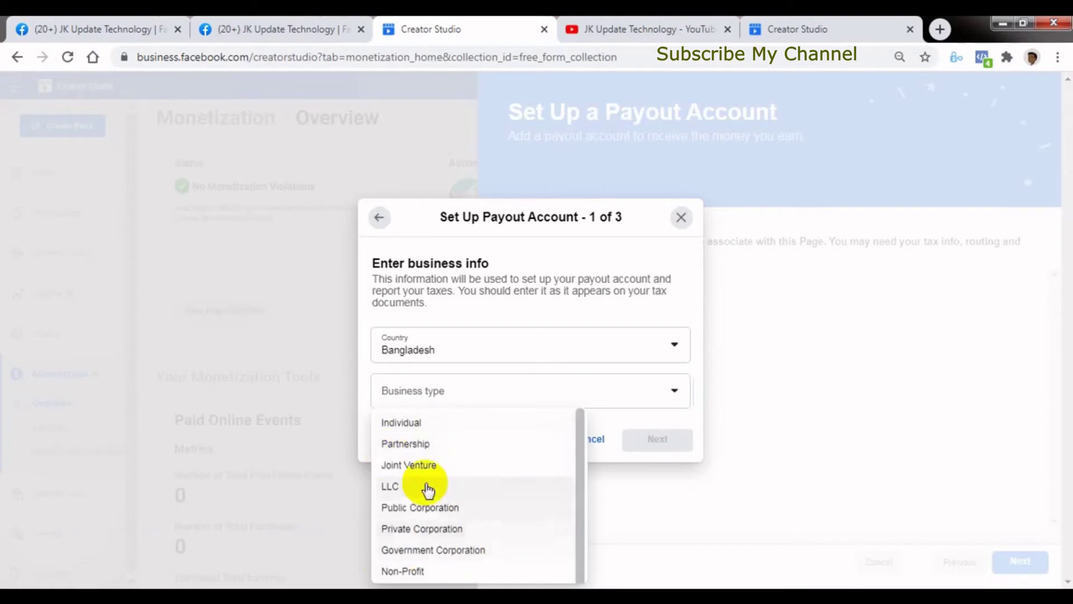
left_click(413, 422)
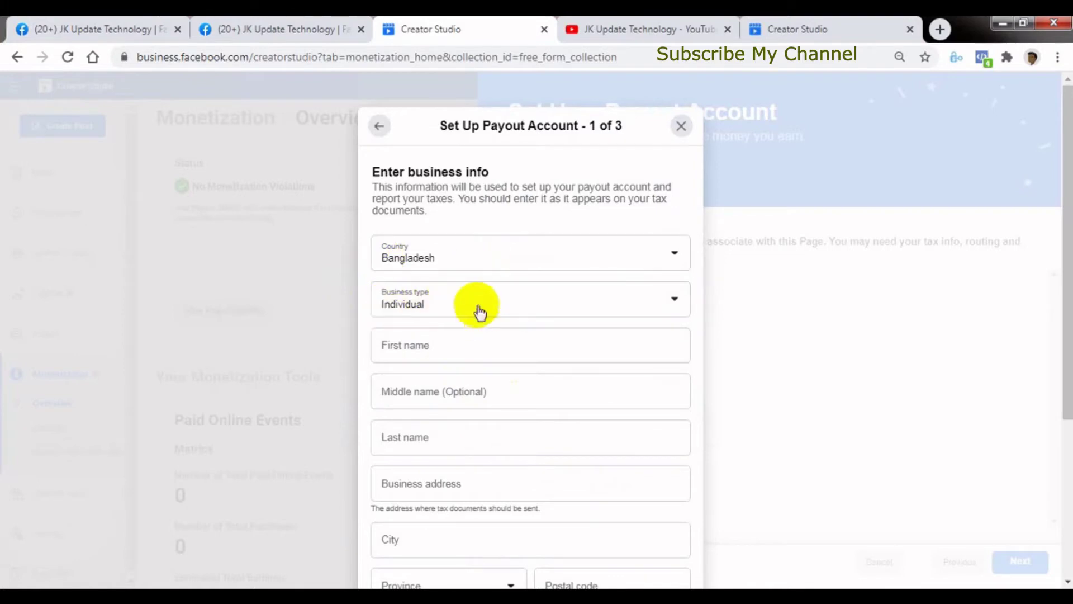
left_click_drag(1068, 388, 1057, 489)
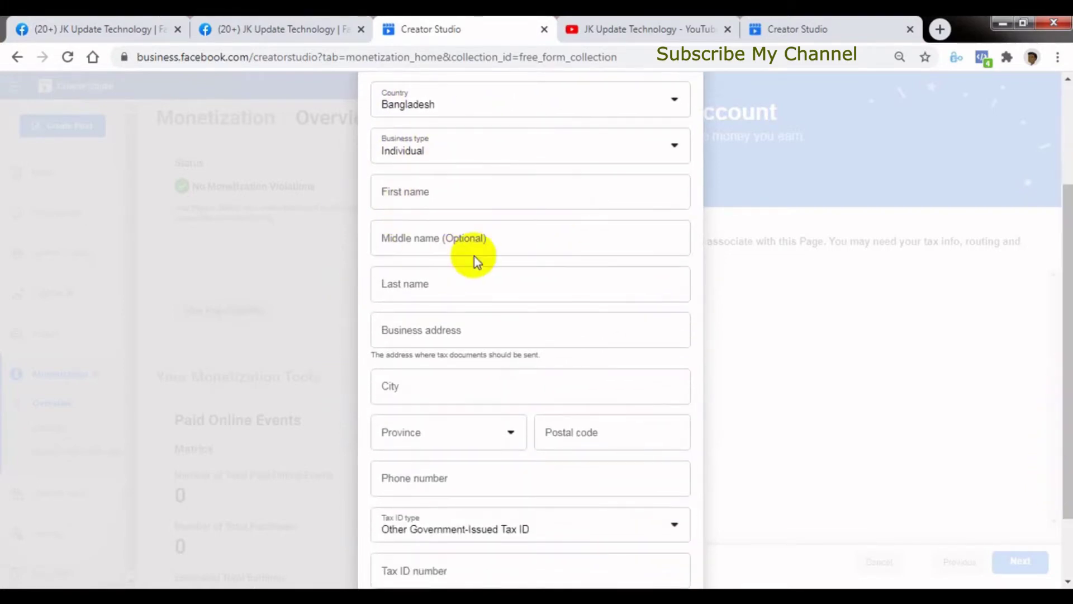
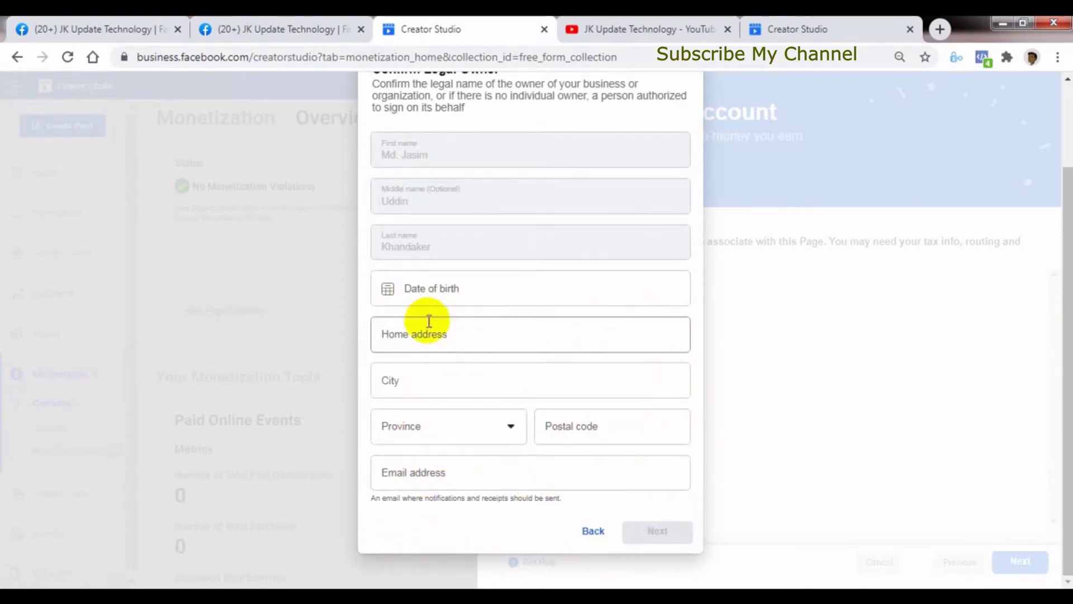
- Enter the legal owner's date of birth and fill in the home address from the second saved address suggestion
left_click(443, 290)
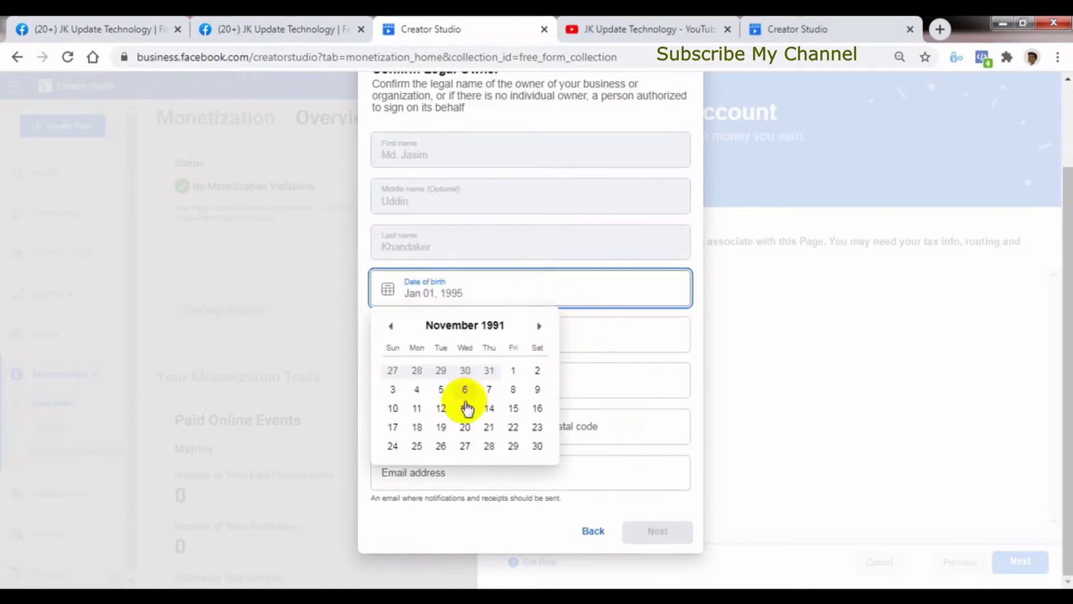
left_click(462, 407)
left_click(438, 338)
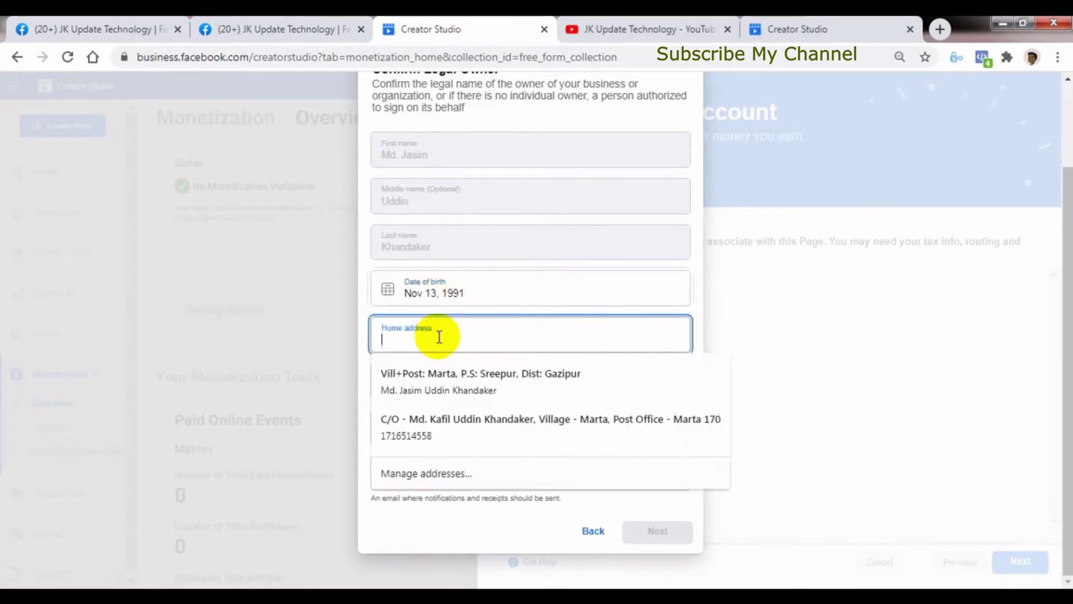
left_click(455, 424)
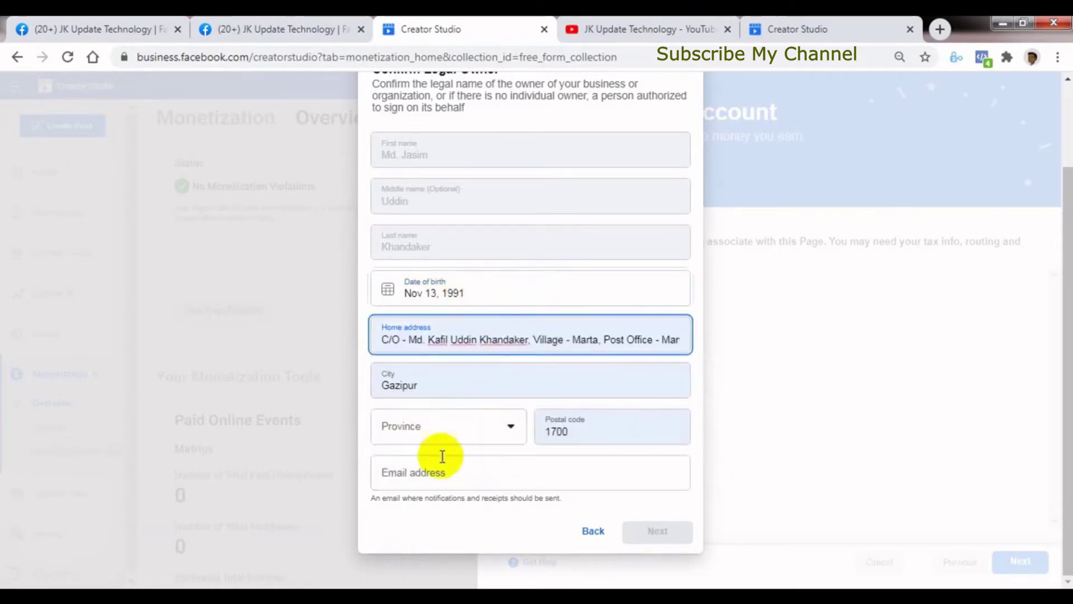
- Select the legal owner's province, fill in the saved email address and continue to the payment method
left_click(448, 432)
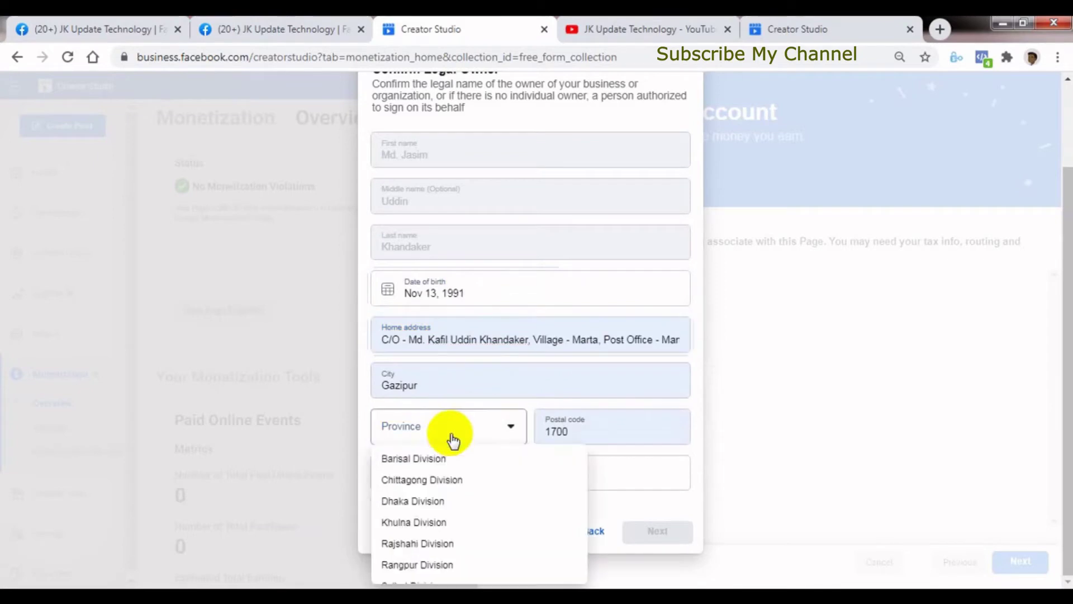
left_click(438, 500)
left_click(448, 473)
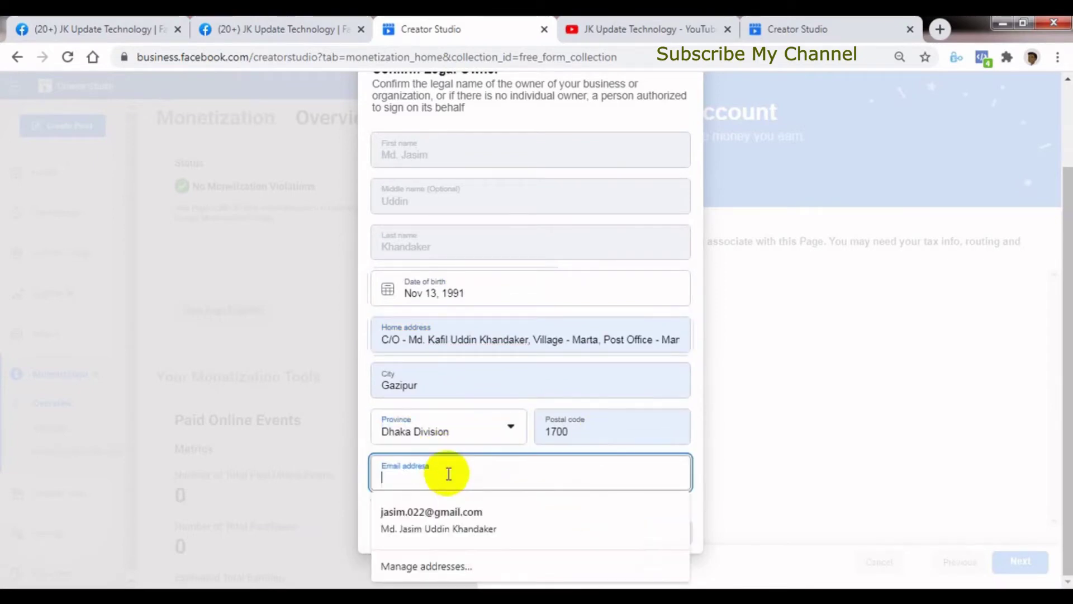
left_click(439, 510)
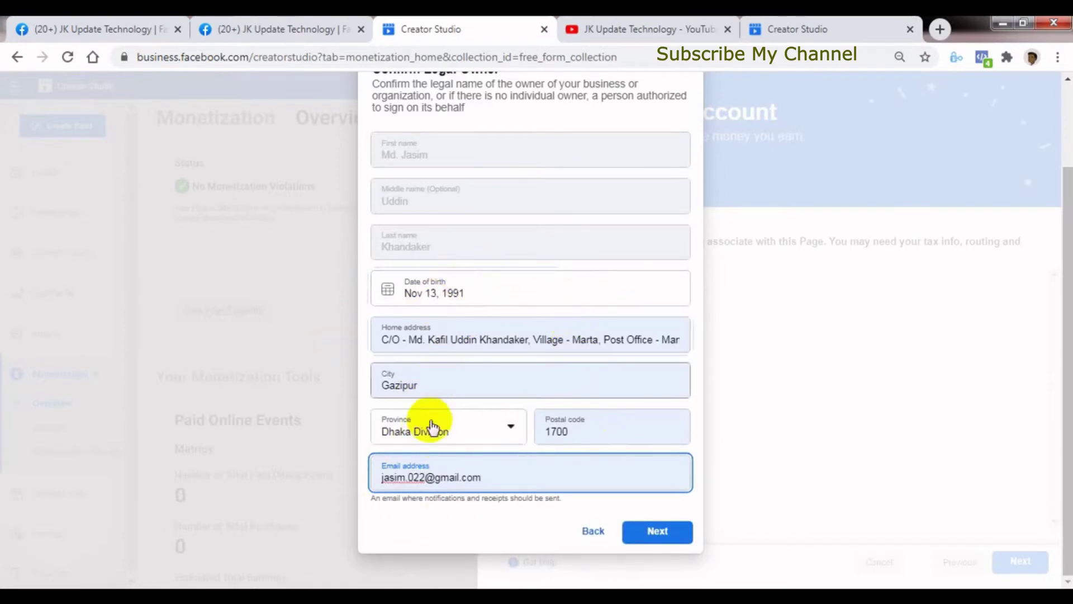
left_click(664, 532)
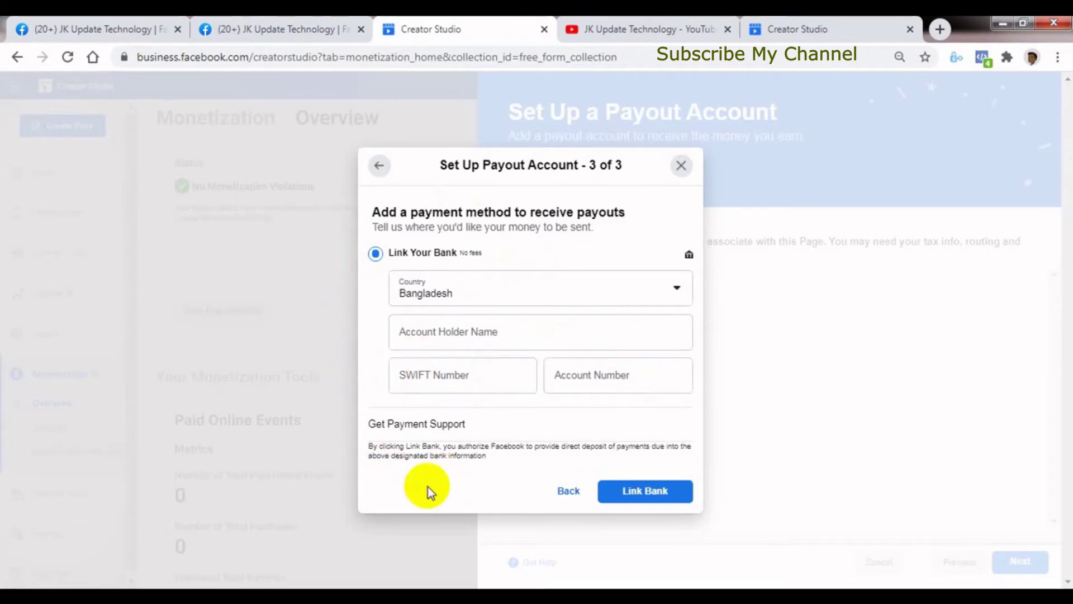
- Copy the account name from the Notepad bank notes into the Account Holder Name field of the payout form
key("alt+Tab")
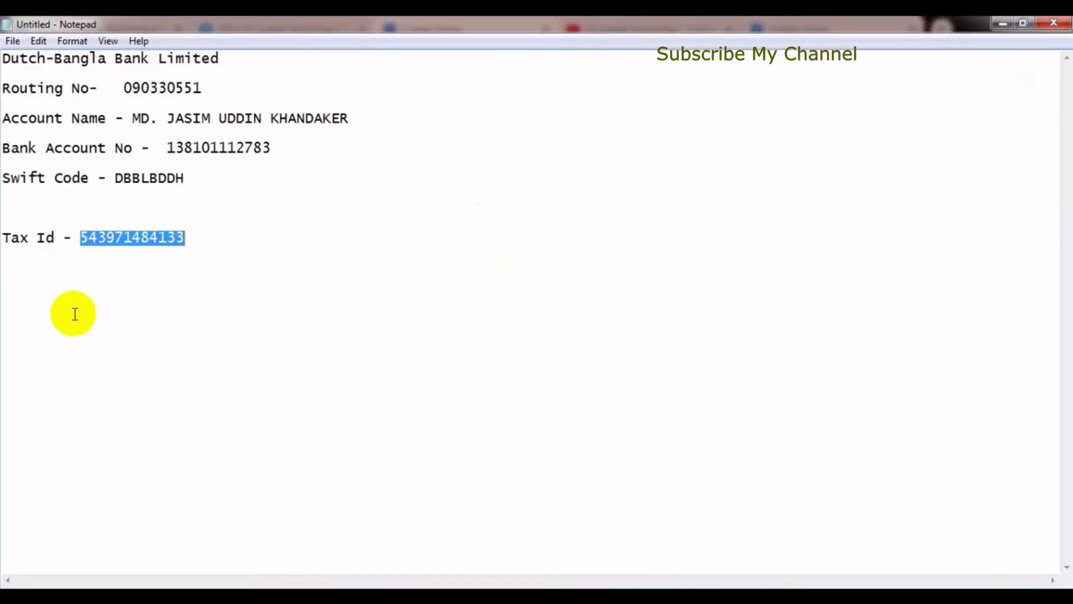
left_click(263, 251)
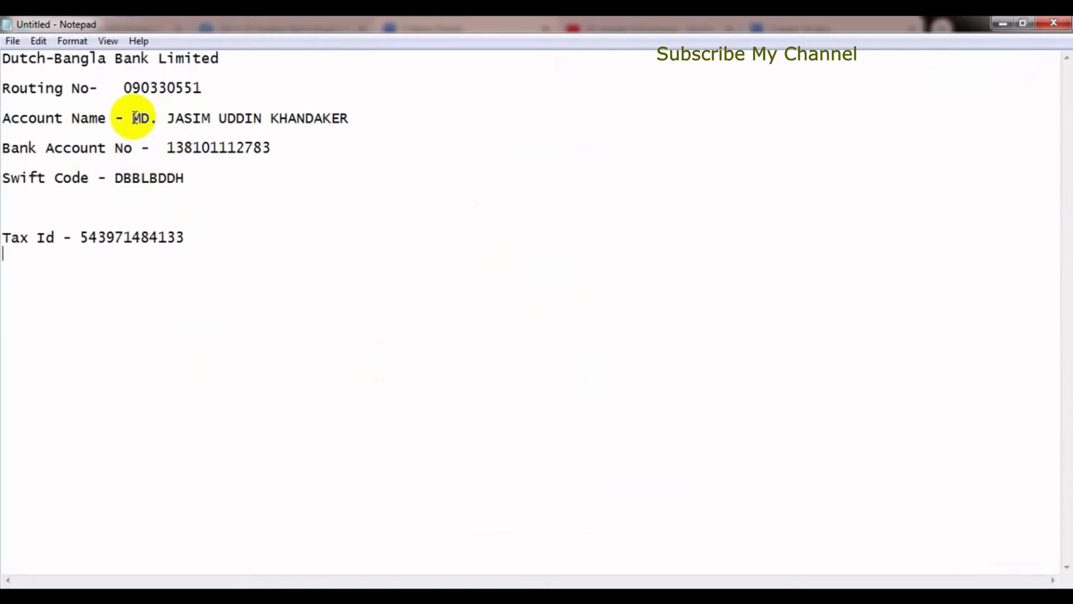
left_click_drag(134, 118, 354, 118)
right_click(334, 121)
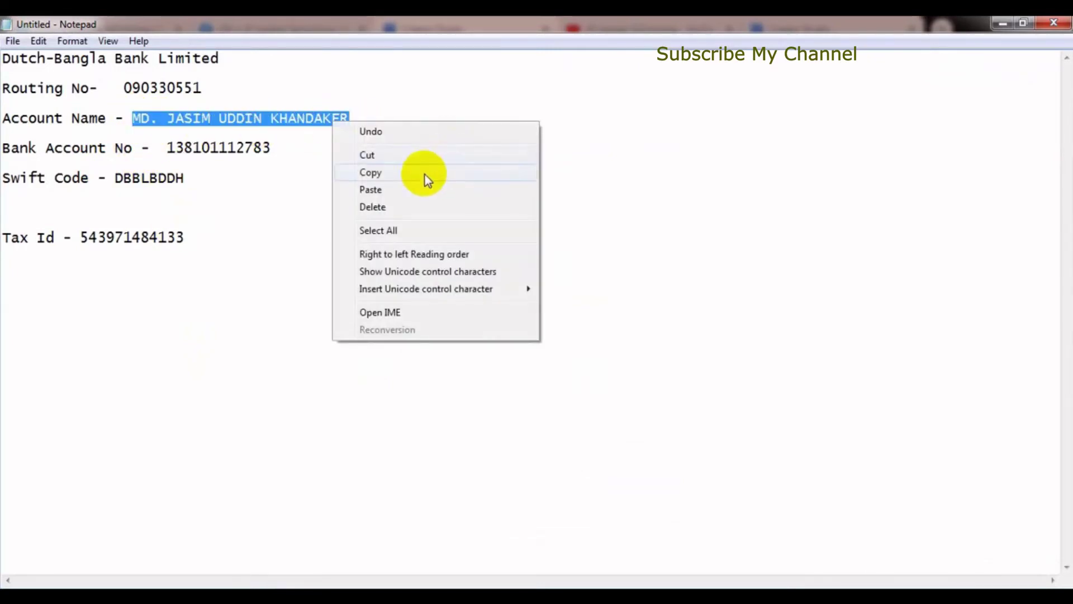
left_click(370, 173)
left_click(146, 586)
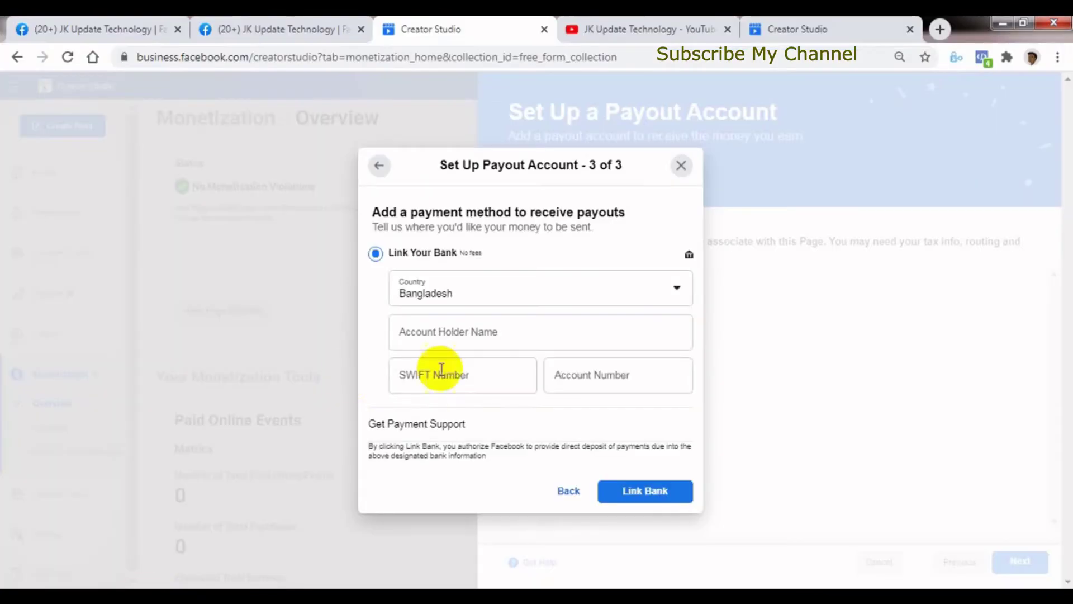
left_click(450, 332)
key("ctrl+v")
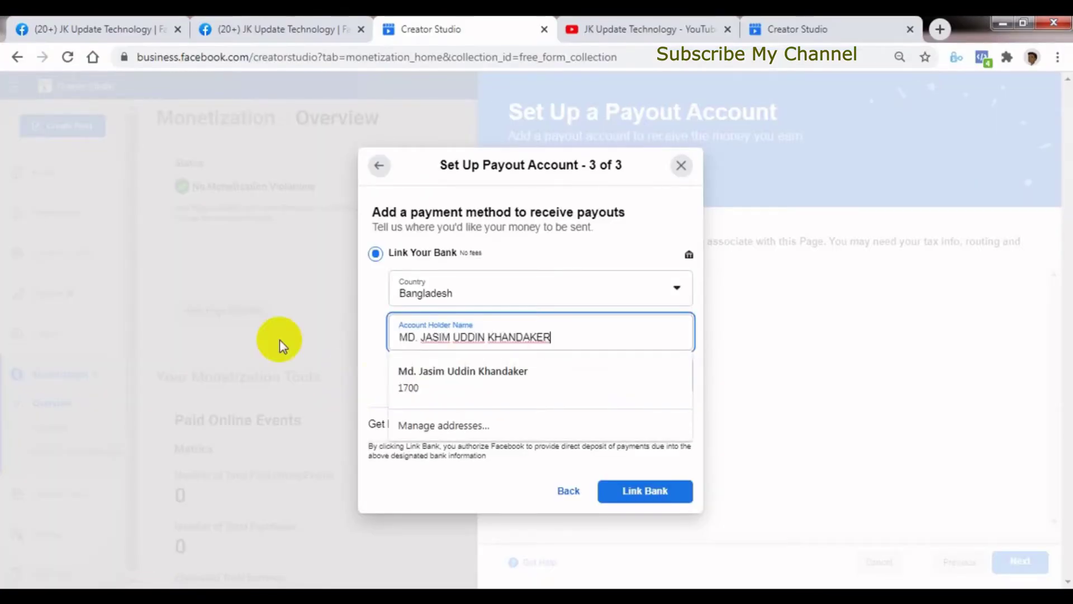
left_click(460, 511)
- Copy the Swift code from the Notepad bank notes into the SWIFT Number field of the payout form
left_click(441, 383)
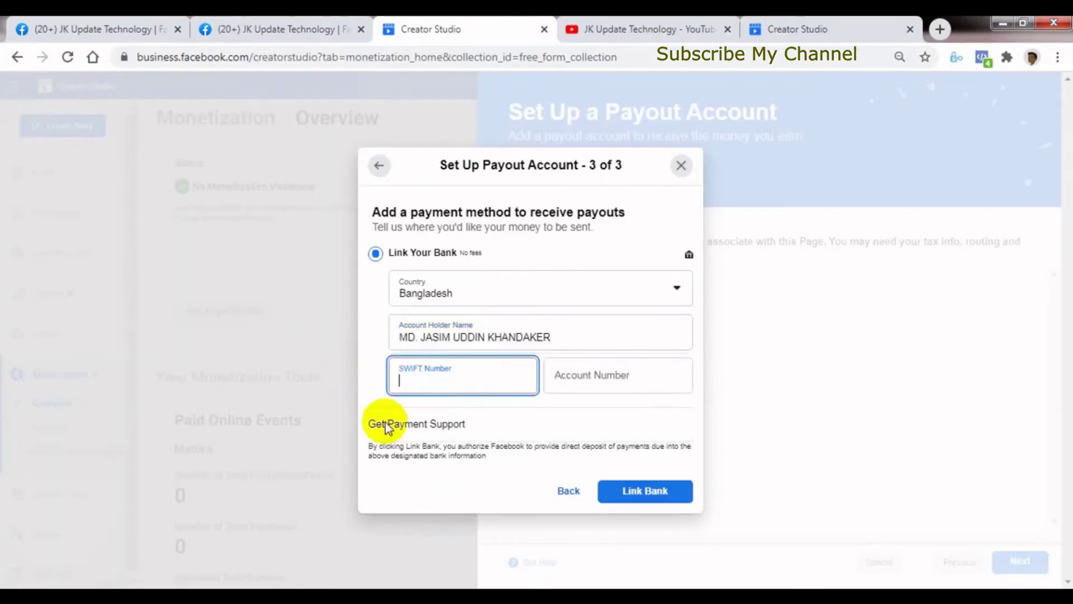
left_click(267, 586)
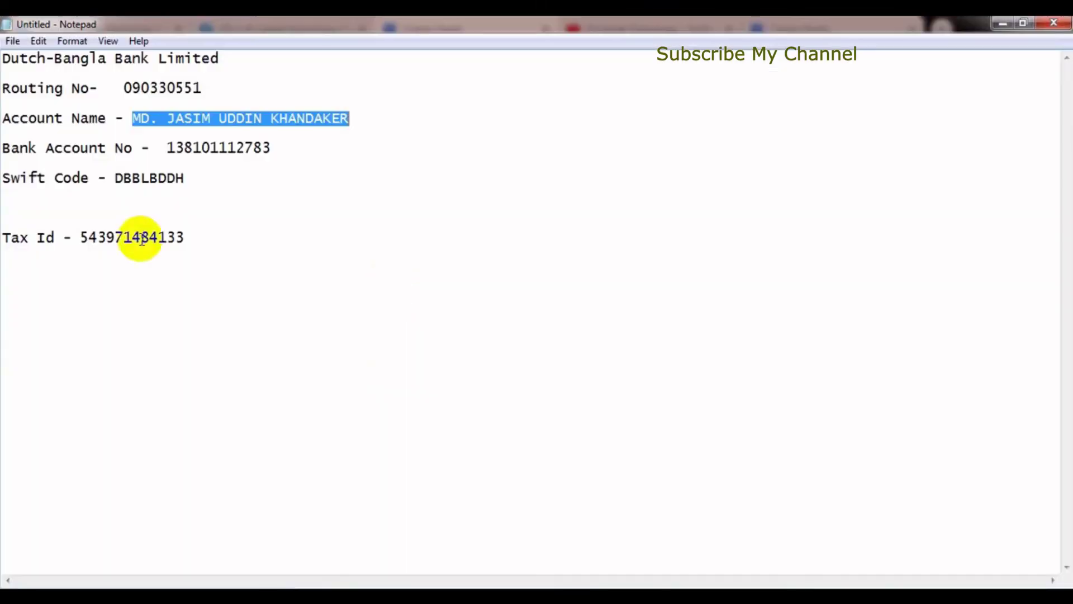
left_click(153, 298)
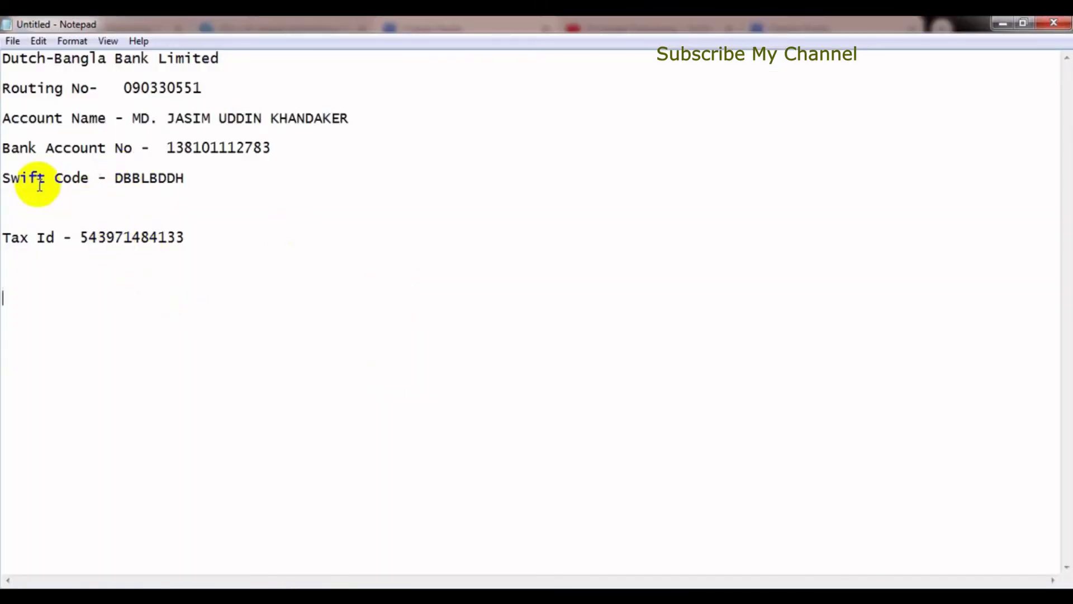
left_click_drag(117, 177, 181, 177)
right_click(166, 180)
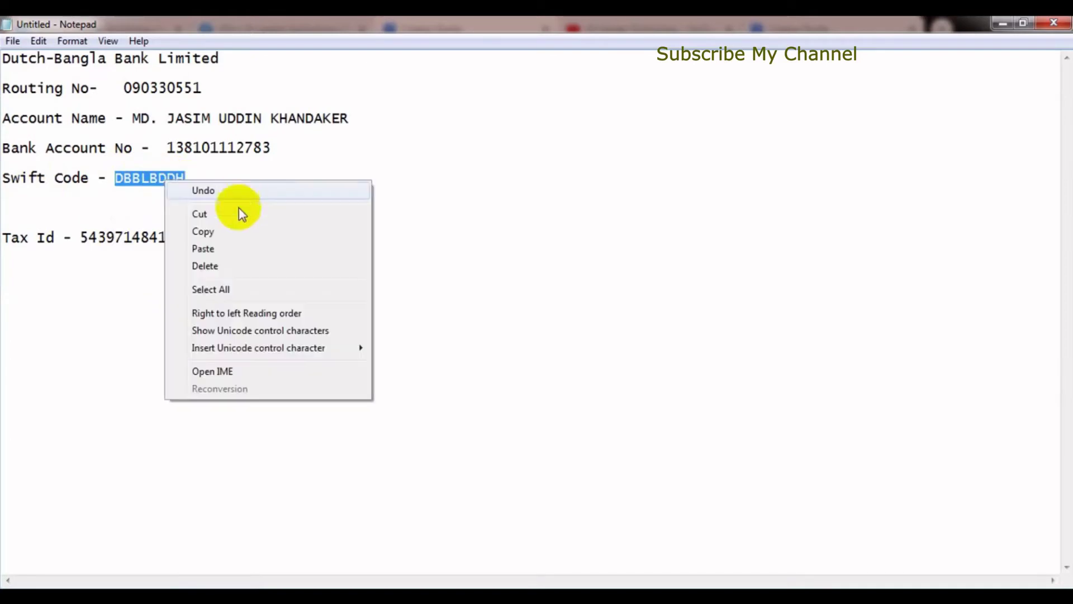
left_click(224, 231)
left_click(132, 576)
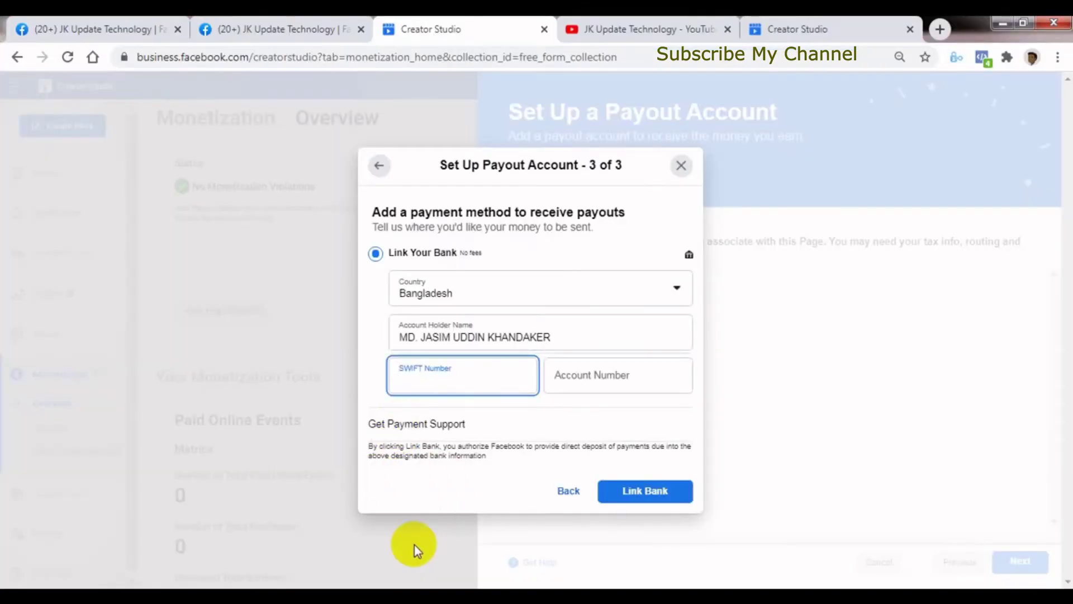
key("ctrl+v")
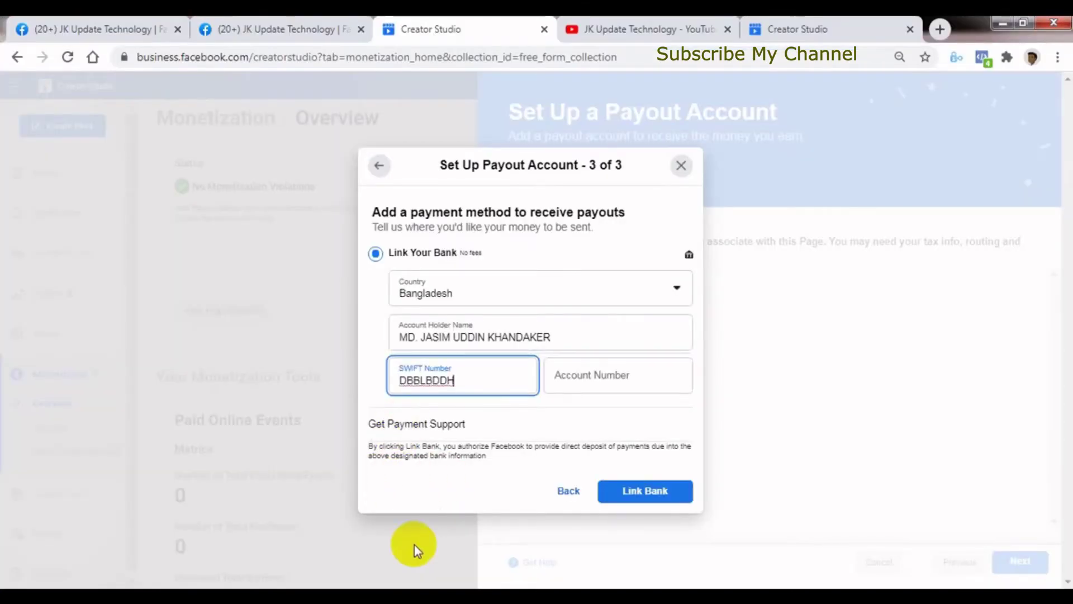
- Copy the bank account number from the Notepad bank notes into the payout form's Account Number field
left_click(645, 386)
left_click(271, 576)
left_click(192, 313)
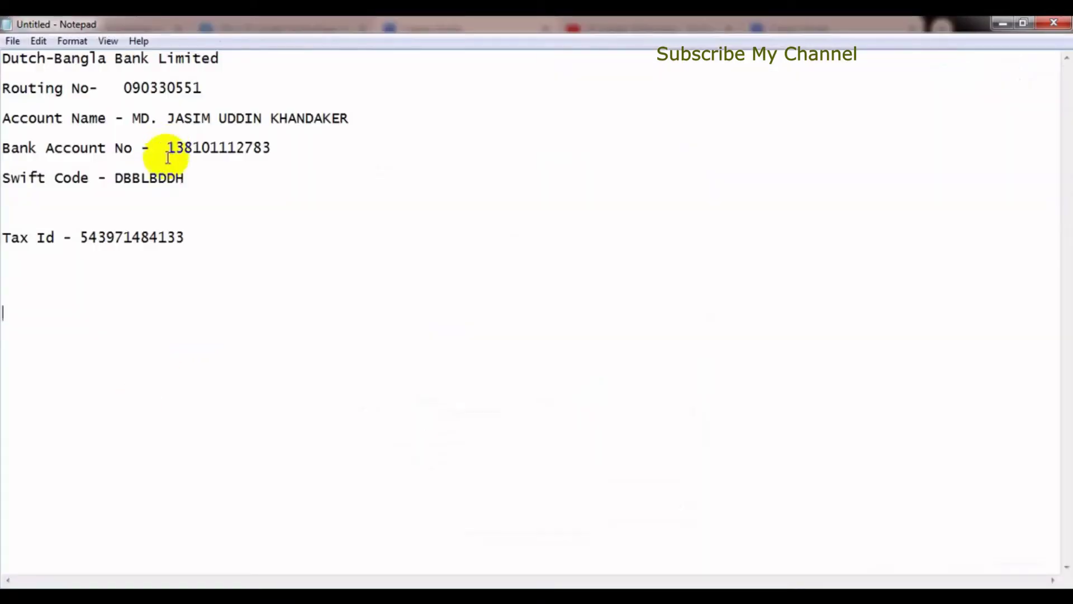
left_click_drag(171, 148, 258, 147)
right_click(259, 148)
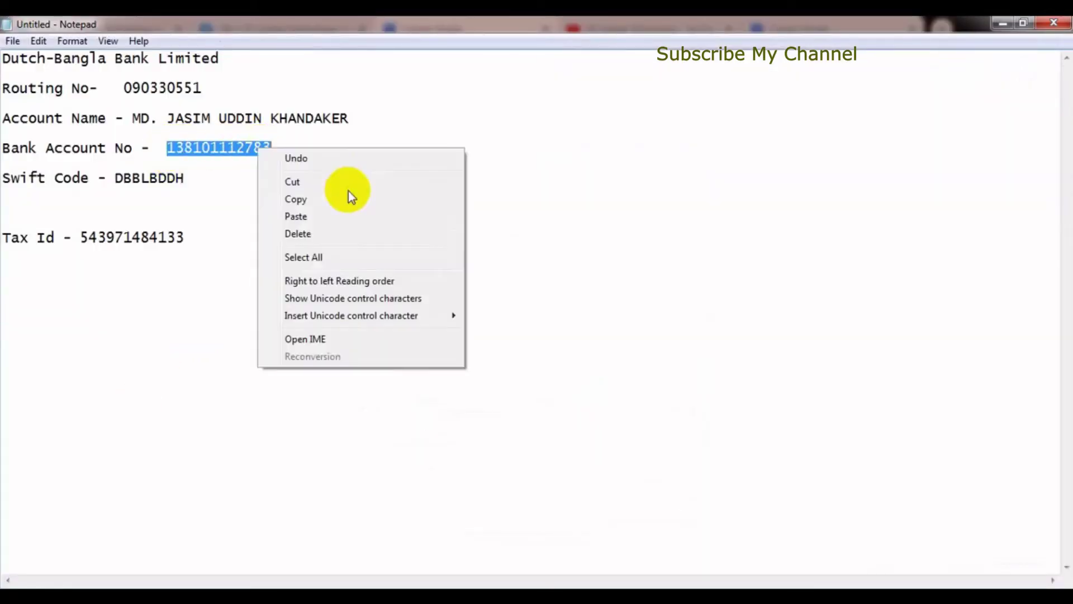
left_click(342, 199)
left_click(129, 587)
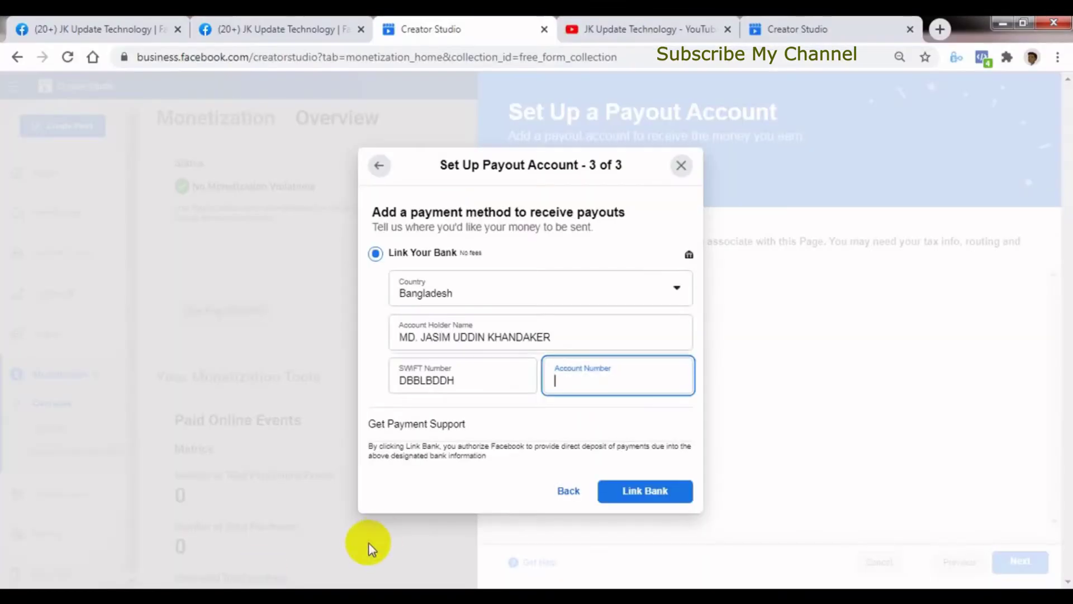
left_click(491, 494)
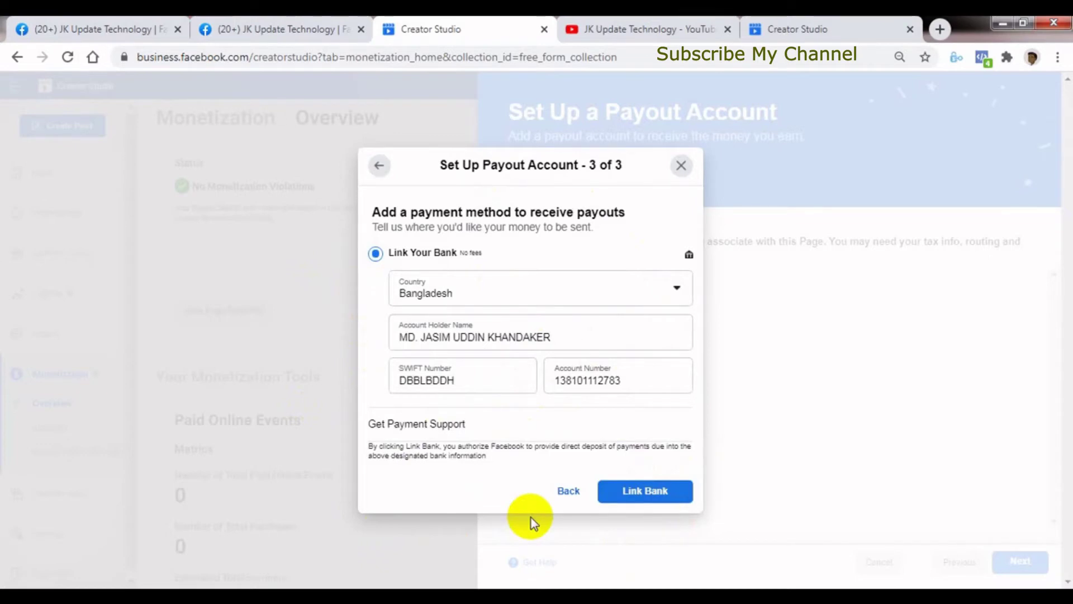
- Link the bank and finish the payout account setup without adding another admin
left_click(638, 489)
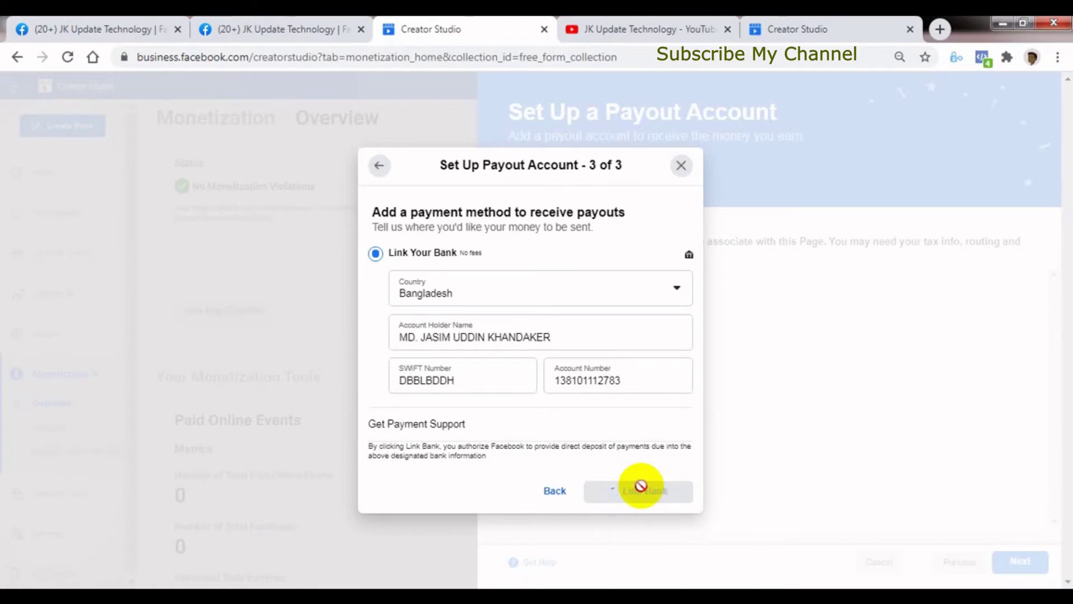
left_click(641, 485)
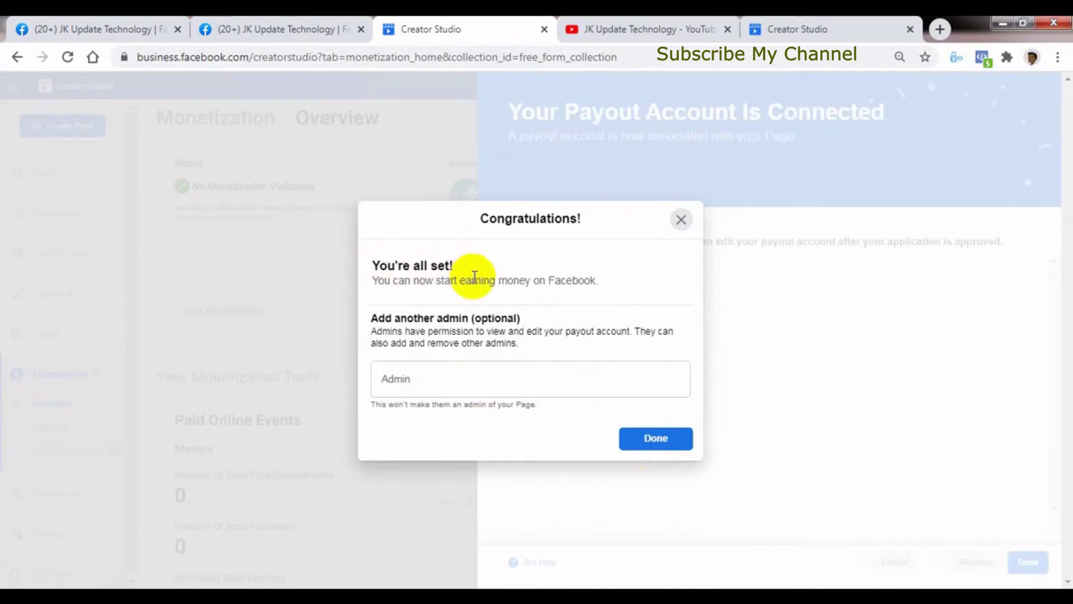
left_click_drag(484, 216, 608, 233)
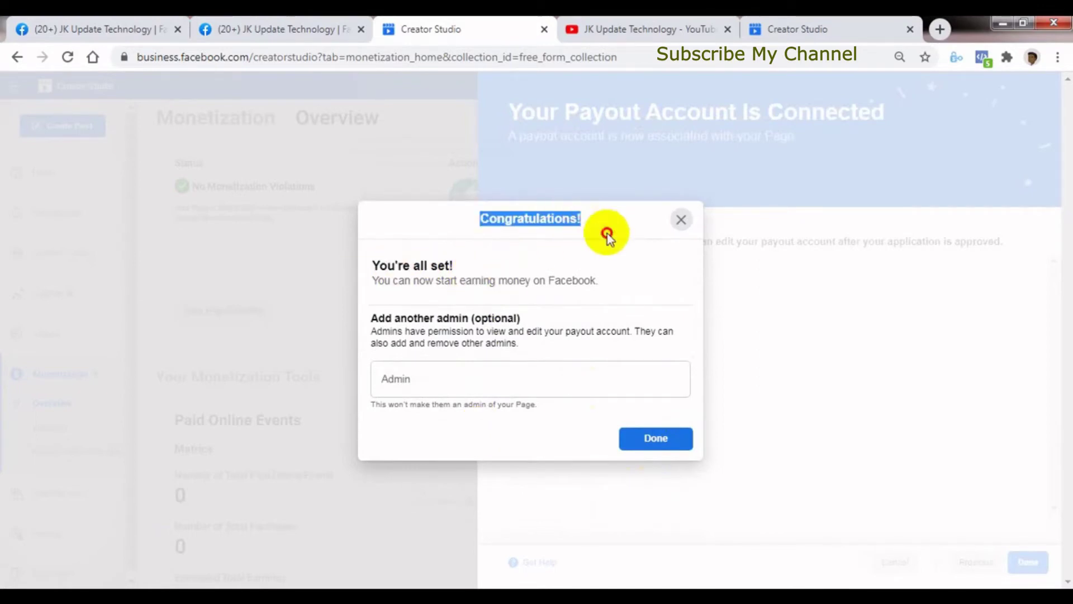
left_click(609, 232)
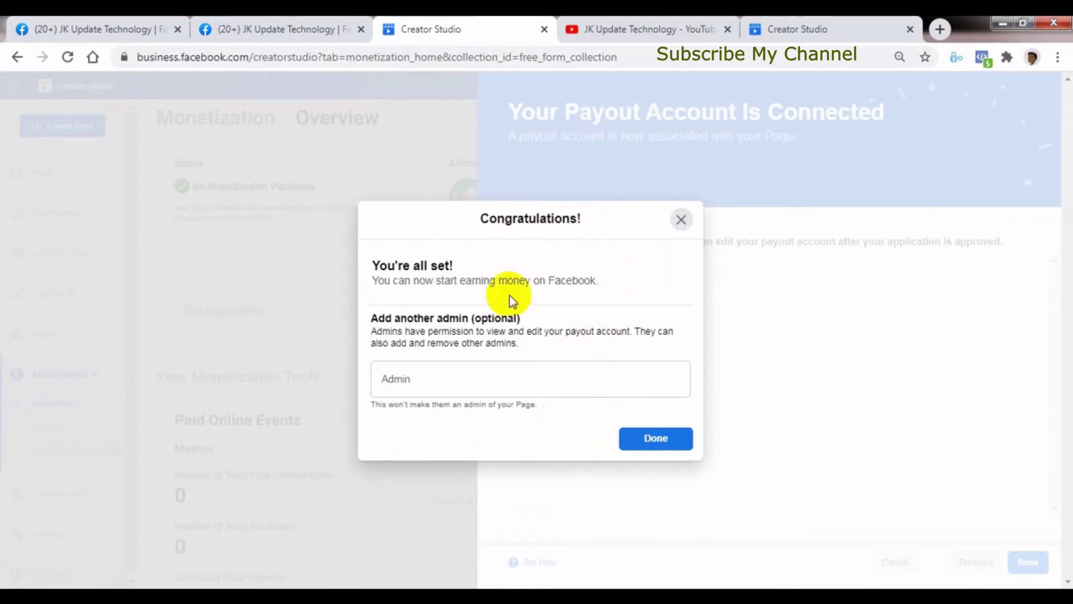
left_click(676, 438)
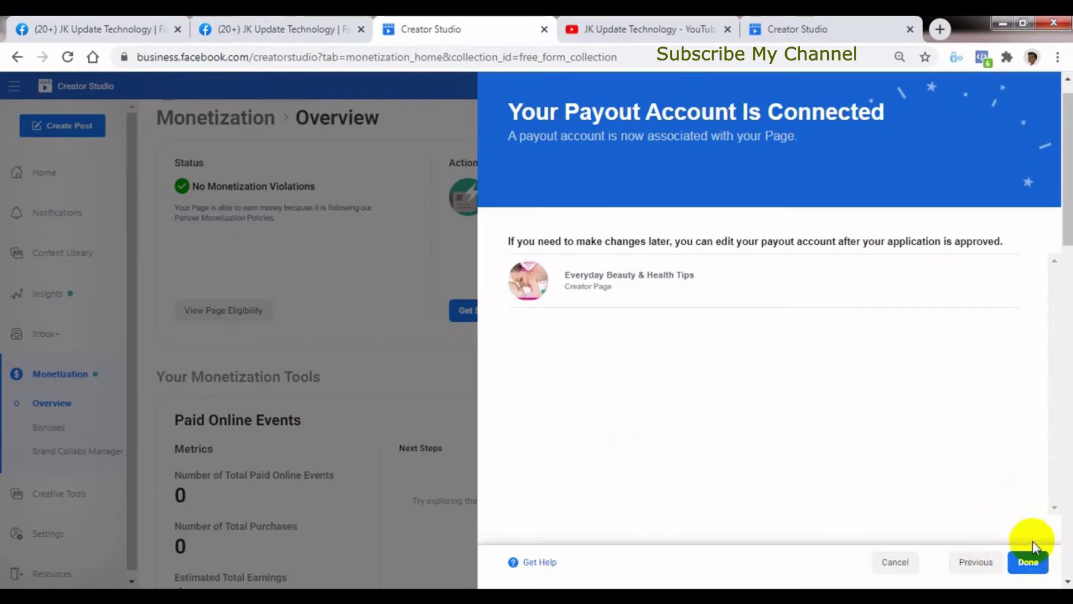
left_click(1029, 563)
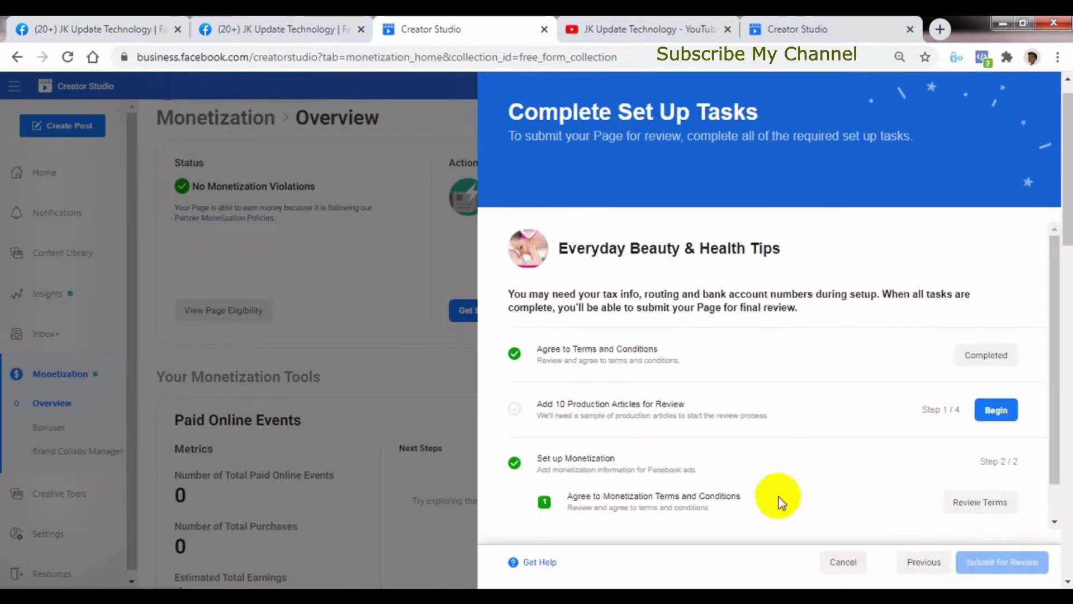
- Begin the Add 10 Production Articles for Review task and open its Claim Domain subtask
left_click_drag(1062, 469, 1054, 519)
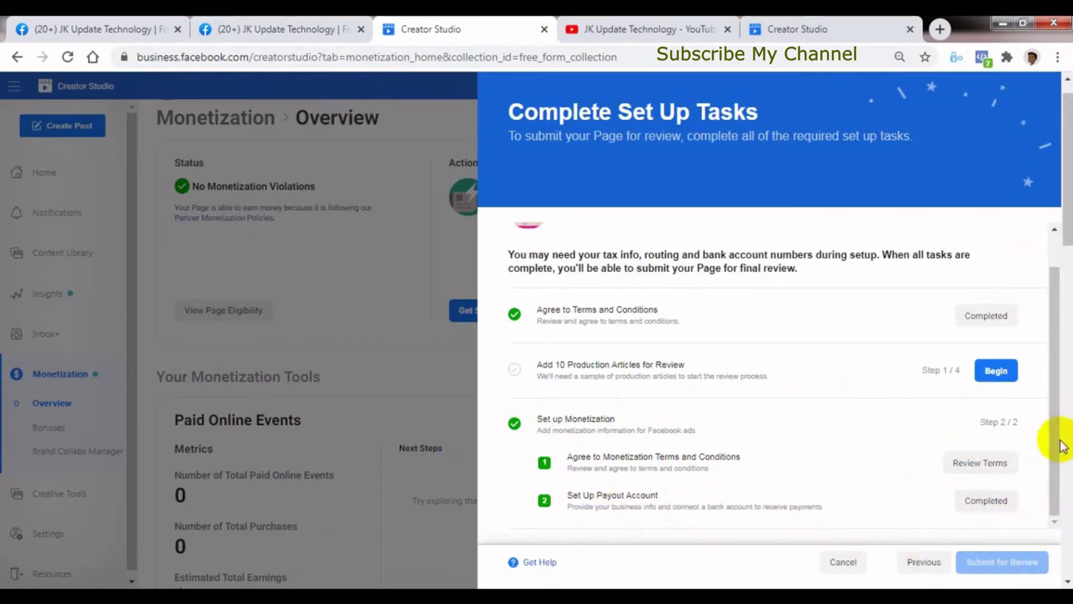
left_click_drag(1054, 447, 1061, 418)
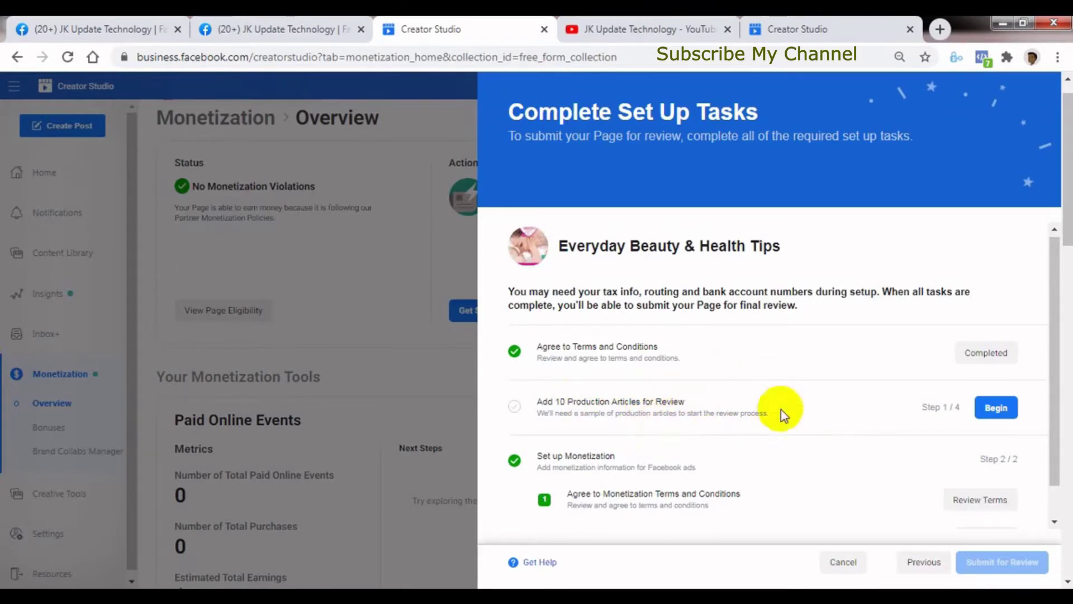
left_click(999, 414)
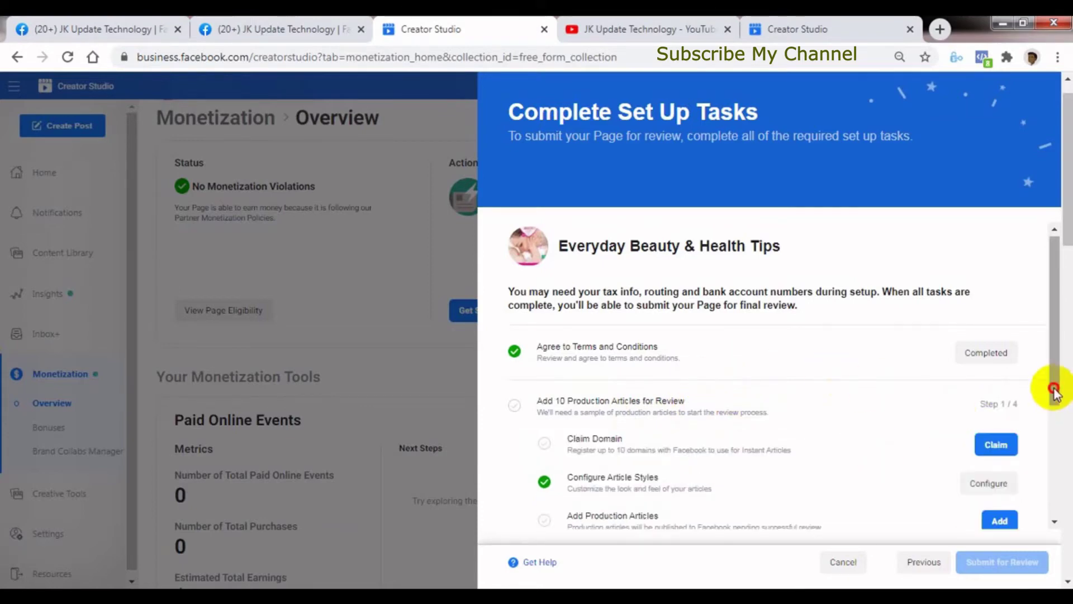
left_click_drag(1049, 388, 994, 438)
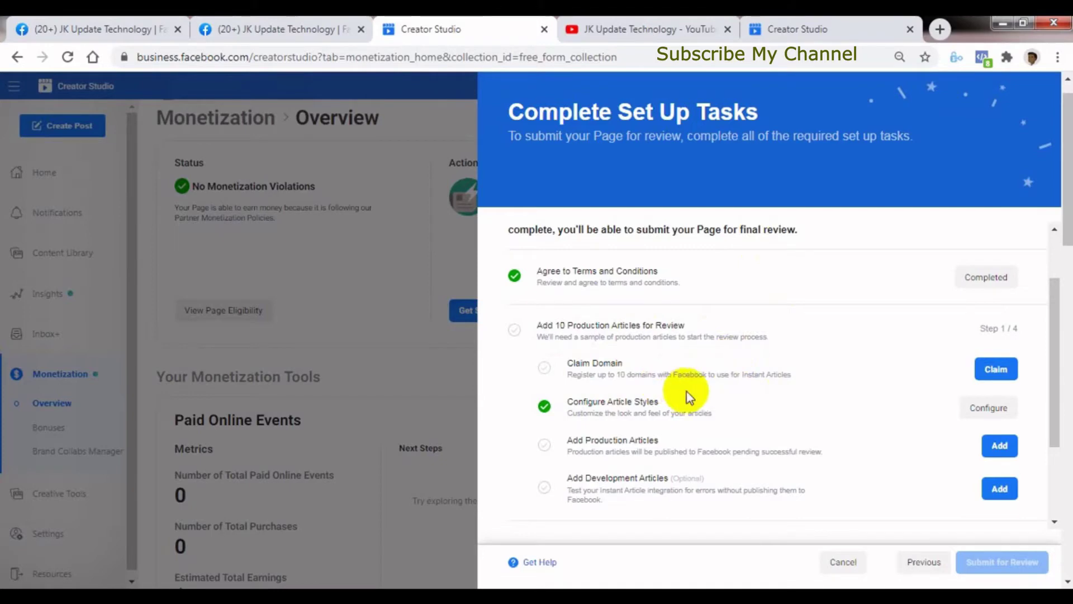
left_click(993, 373)
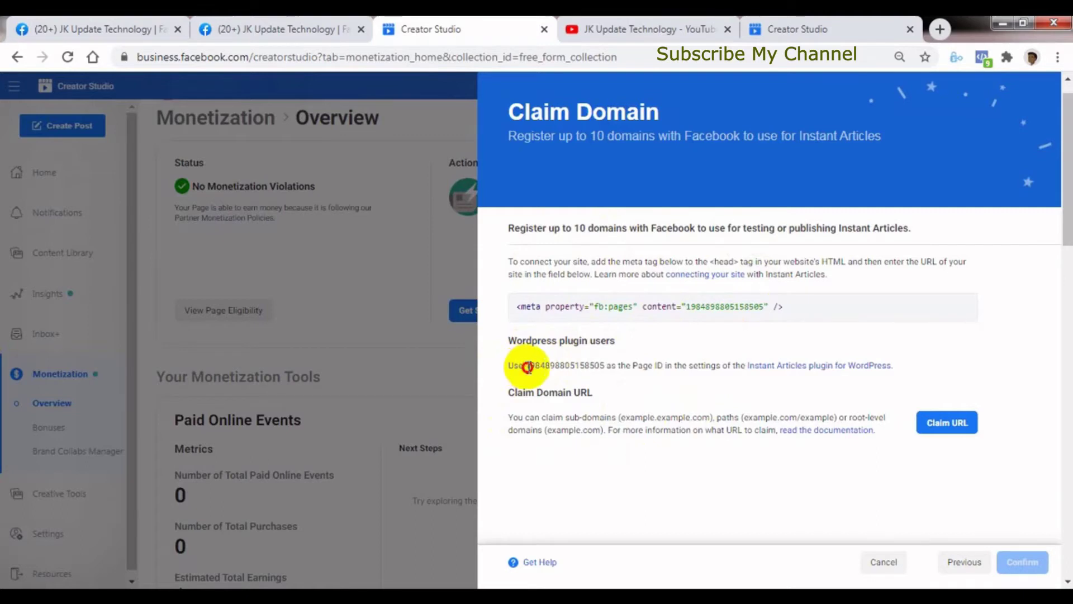
- Examine the Page ID instruction for WordPress plugin users on the Claim Domain page
left_click_drag(526, 366, 612, 366)
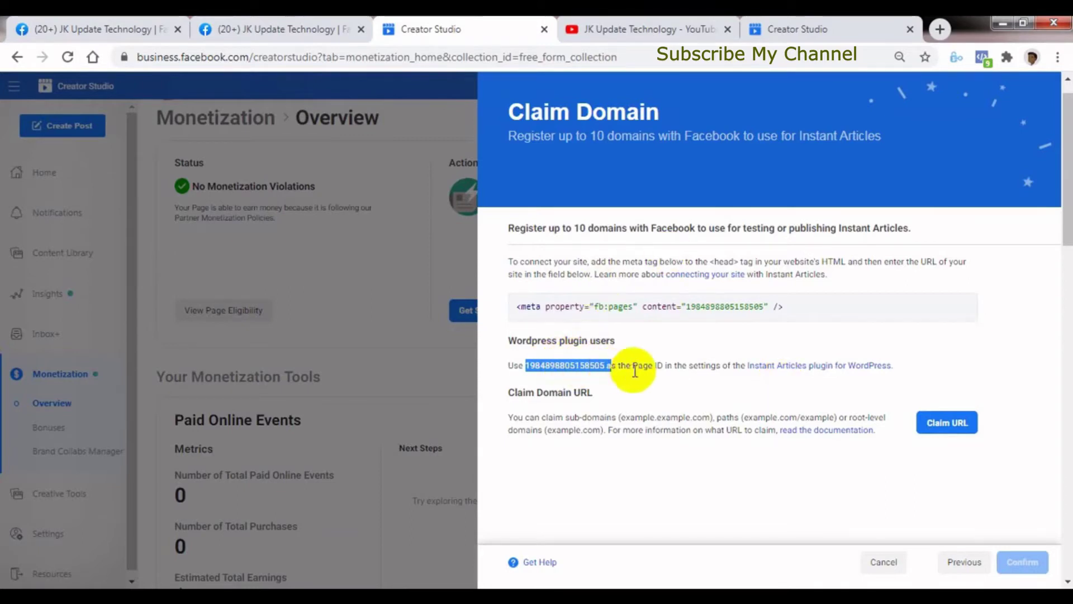
left_click(658, 374)
left_click_drag(657, 367, 619, 366)
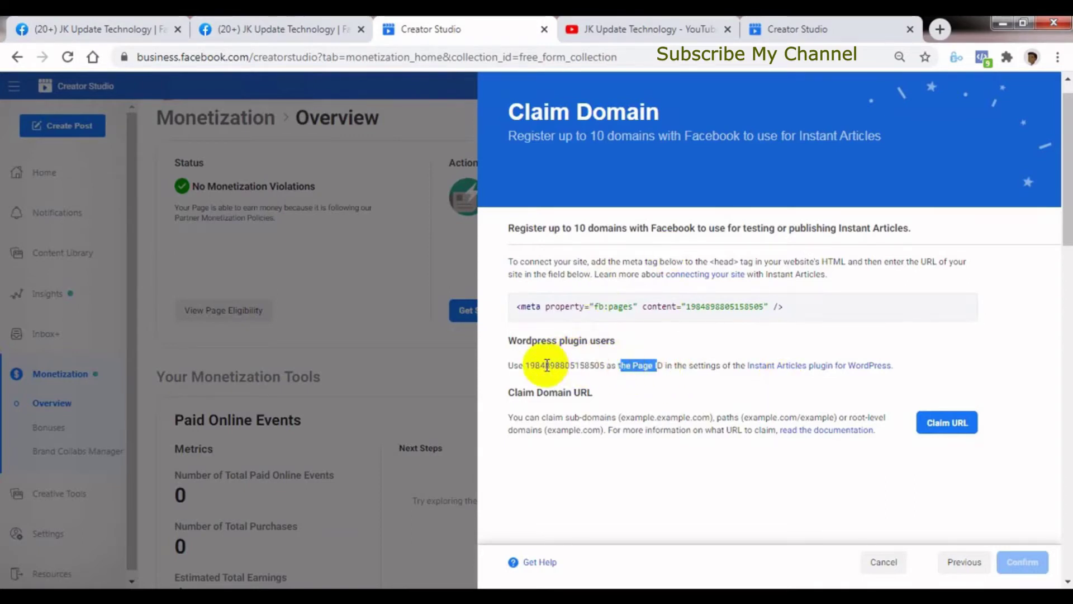
left_click_drag(527, 366, 649, 364)
left_click(672, 366)
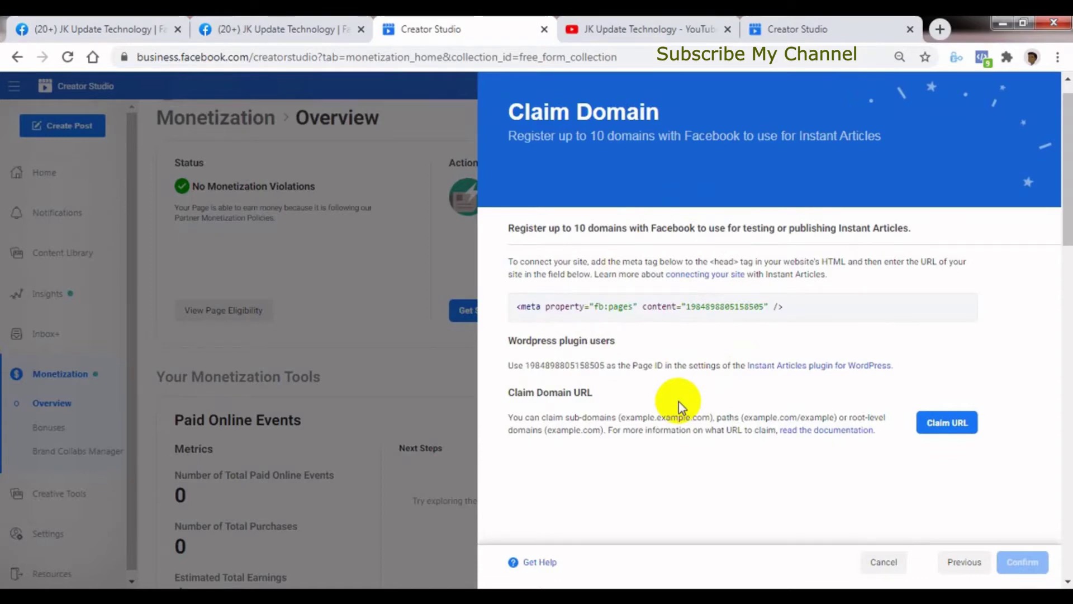
- Open hbonline.xyz/wp-admin in a new browser tab and log in to WordPress with the saved credentials
left_click(937, 34)
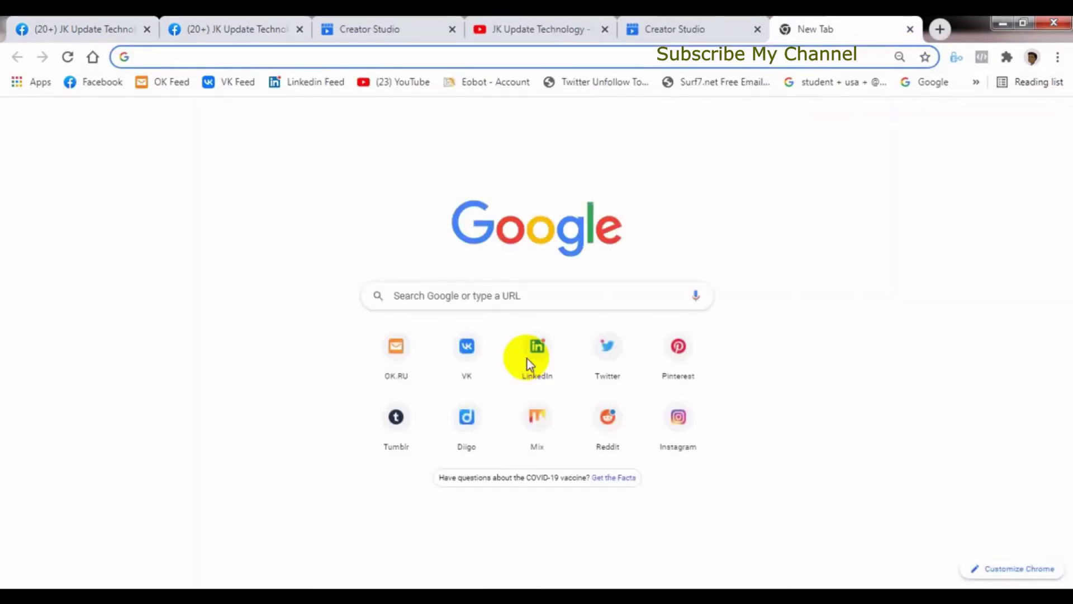
type("h")
key("Right")
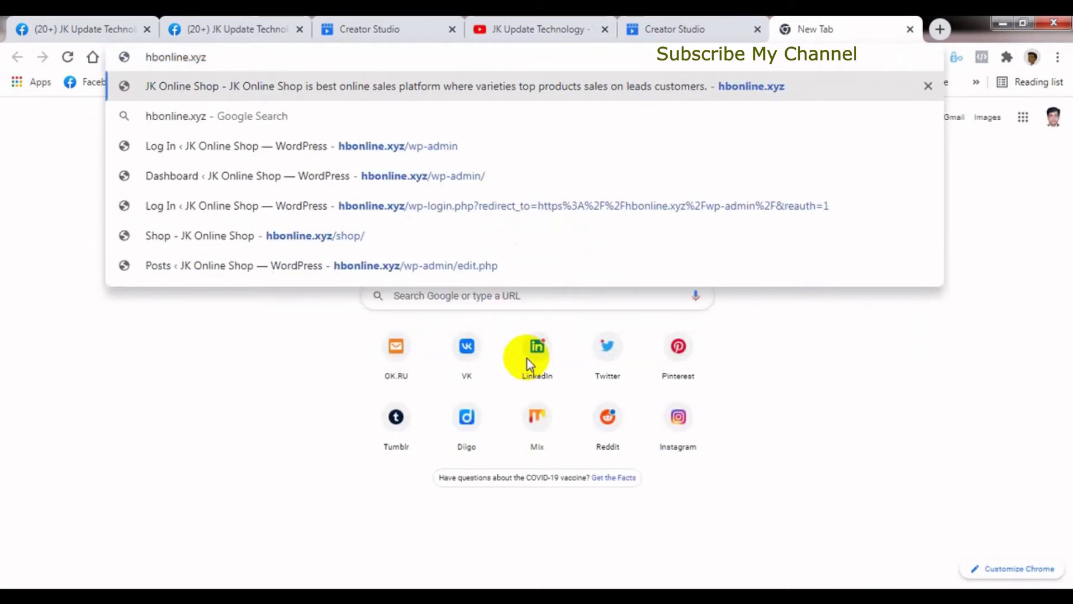
type("/wp")
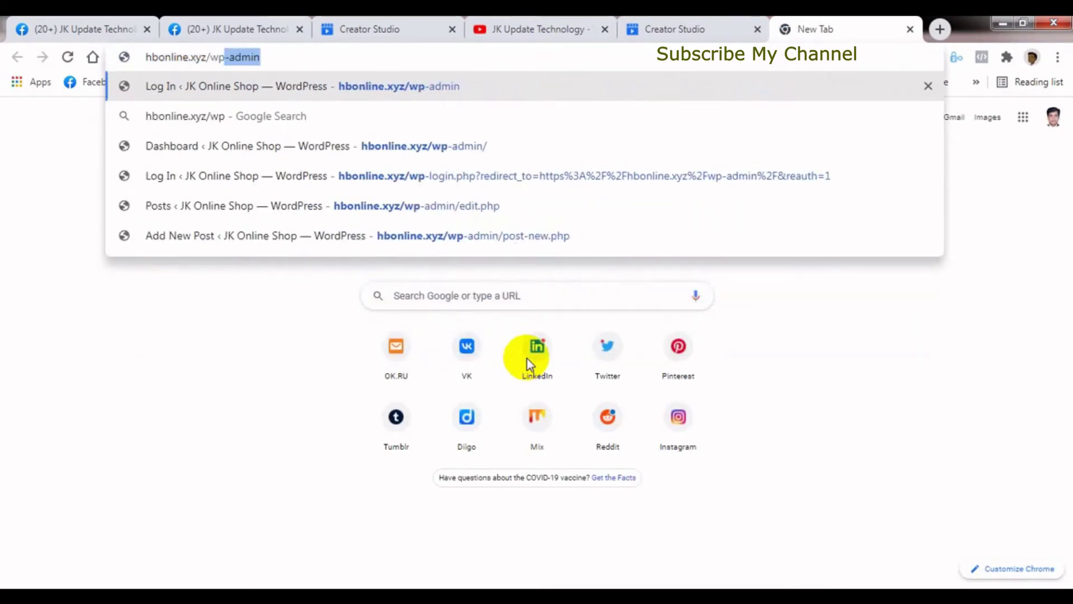
key("Return")
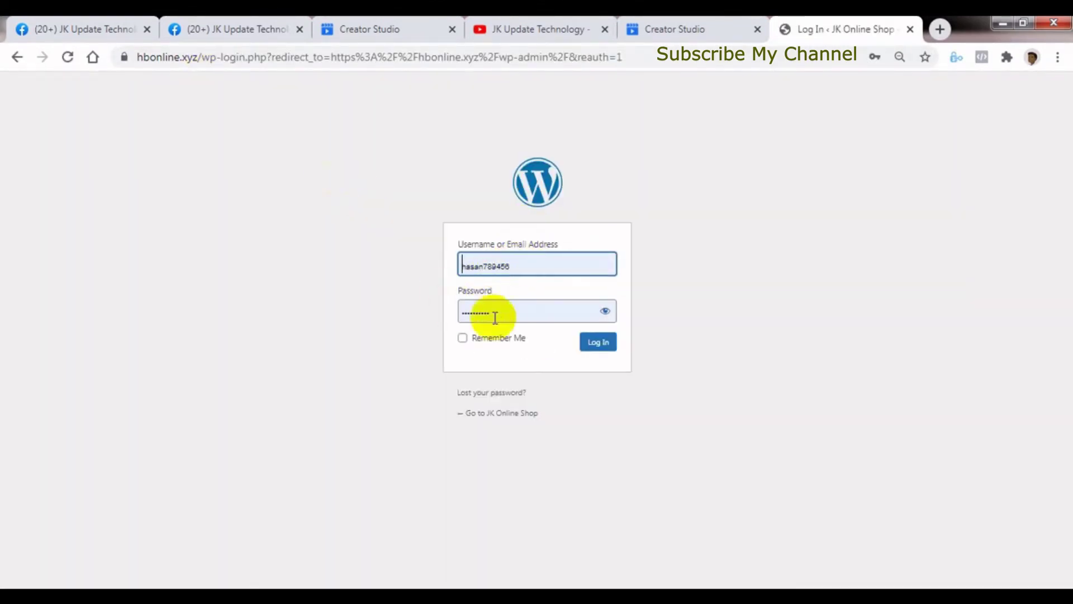
left_click(595, 344)
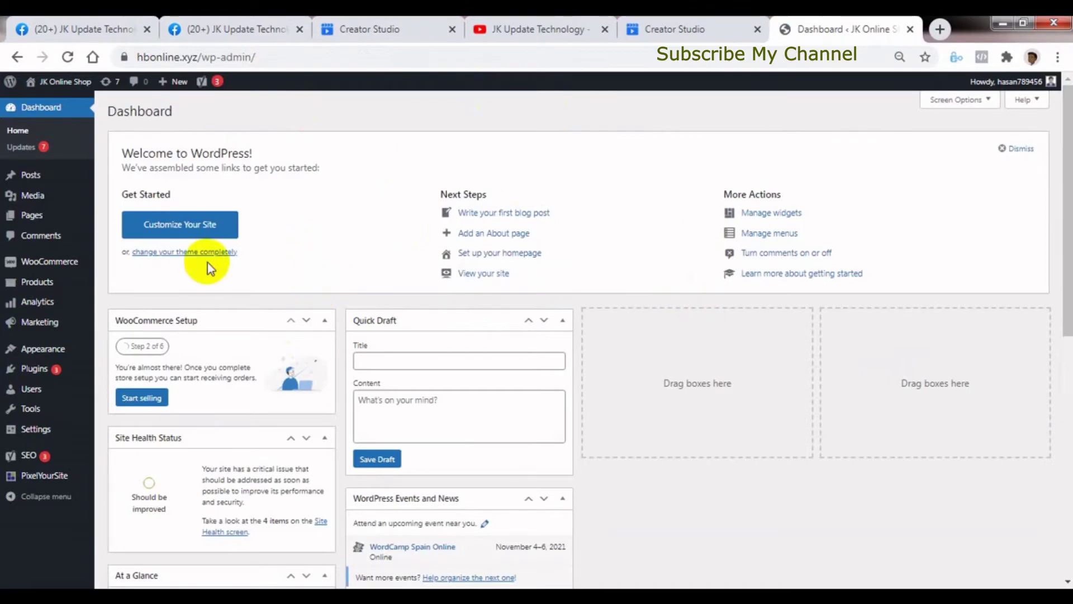
- Recheck the Page ID and site connection instructions in Creator Studio, then return to the WordPress dashboard
left_click(401, 30)
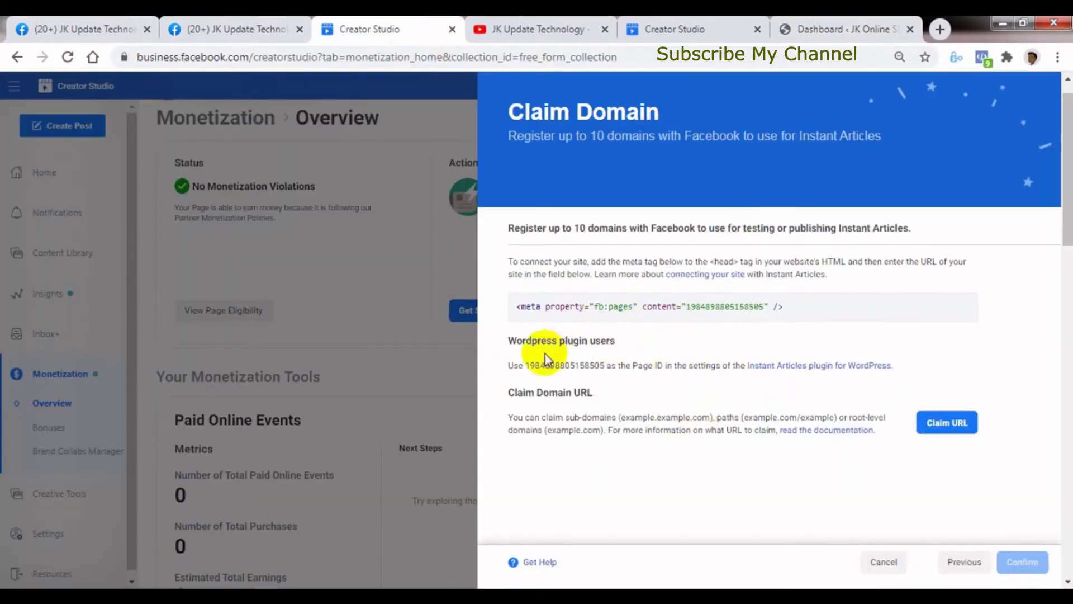
left_click_drag(540, 365, 599, 369)
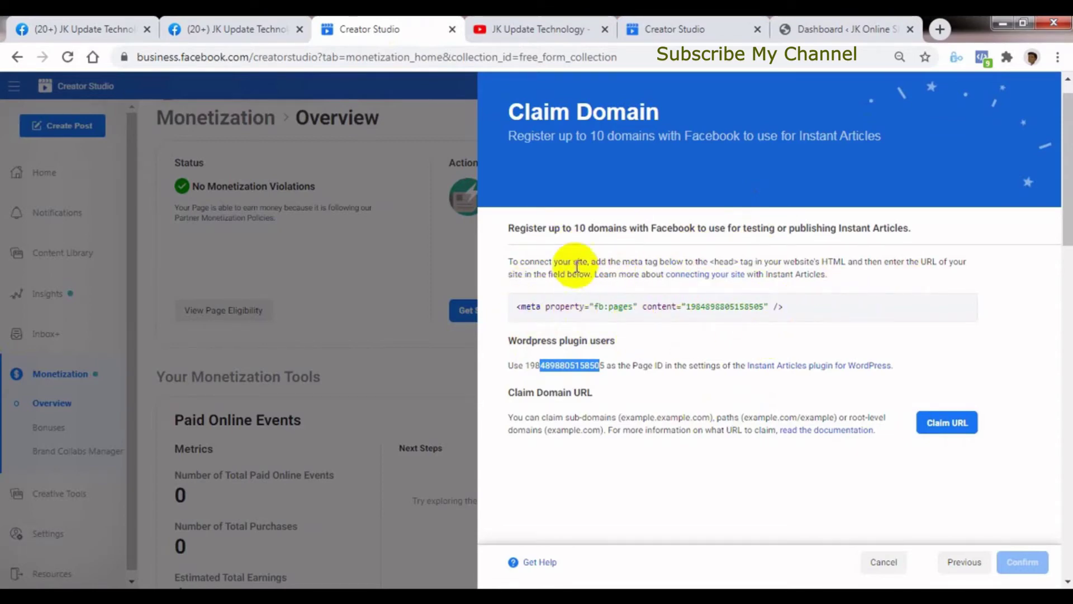
left_click(538, 267)
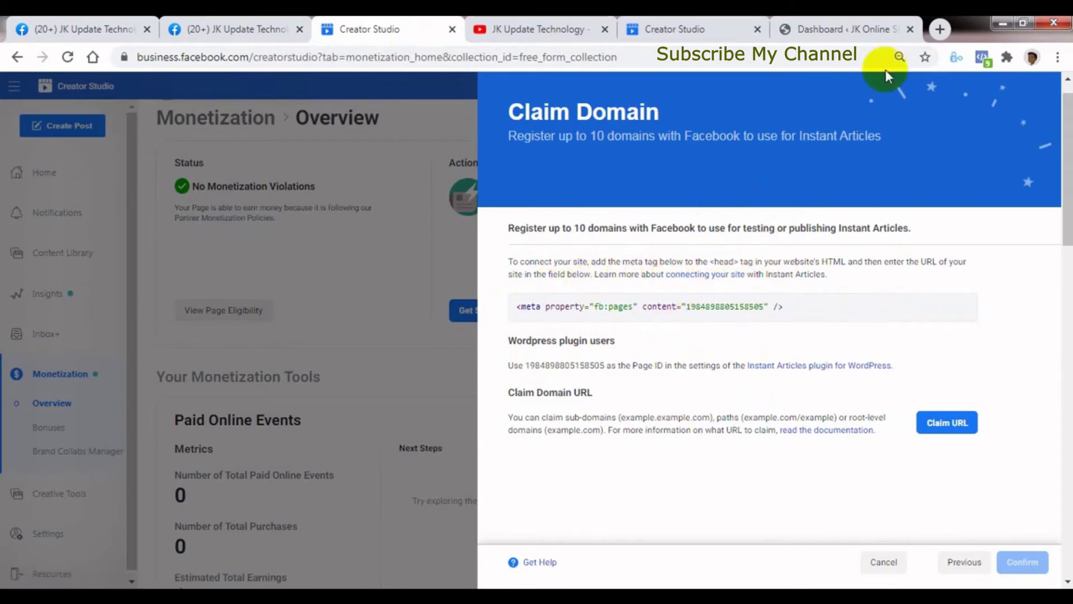
left_click(857, 34)
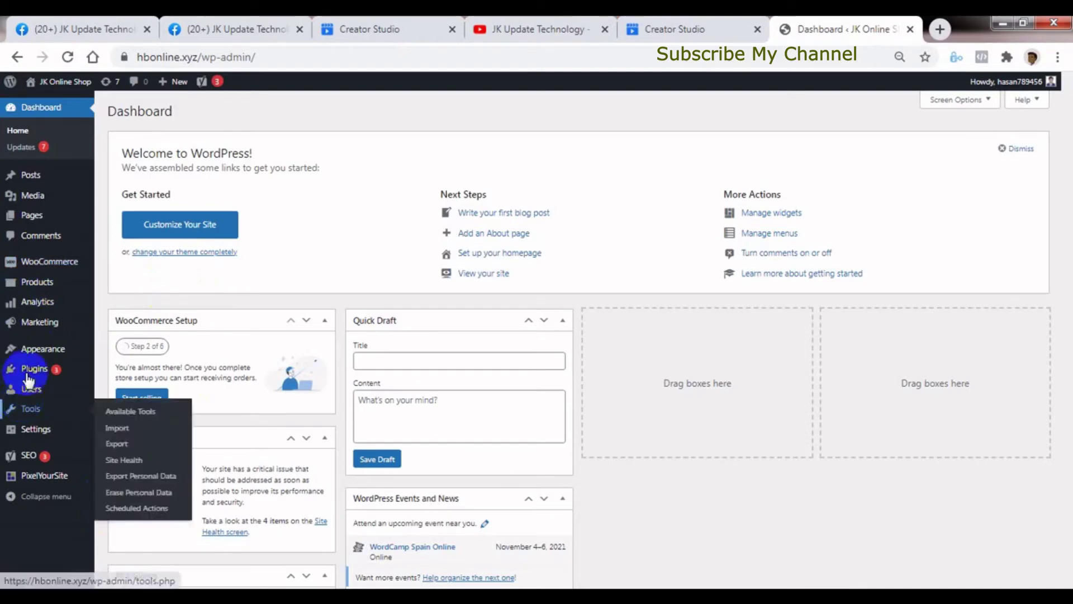
mouse_move(49, 353)
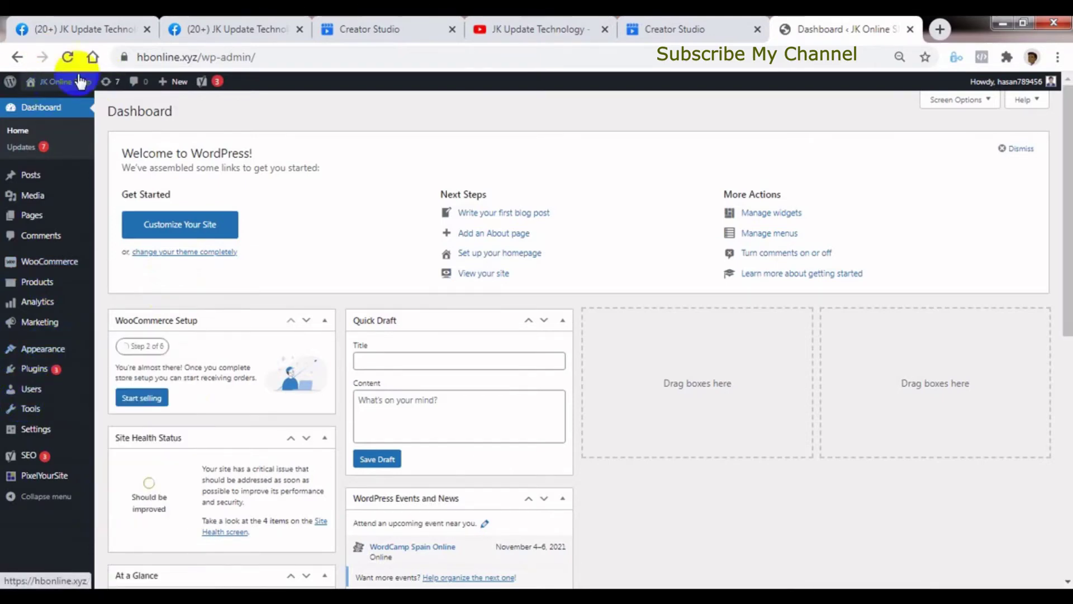
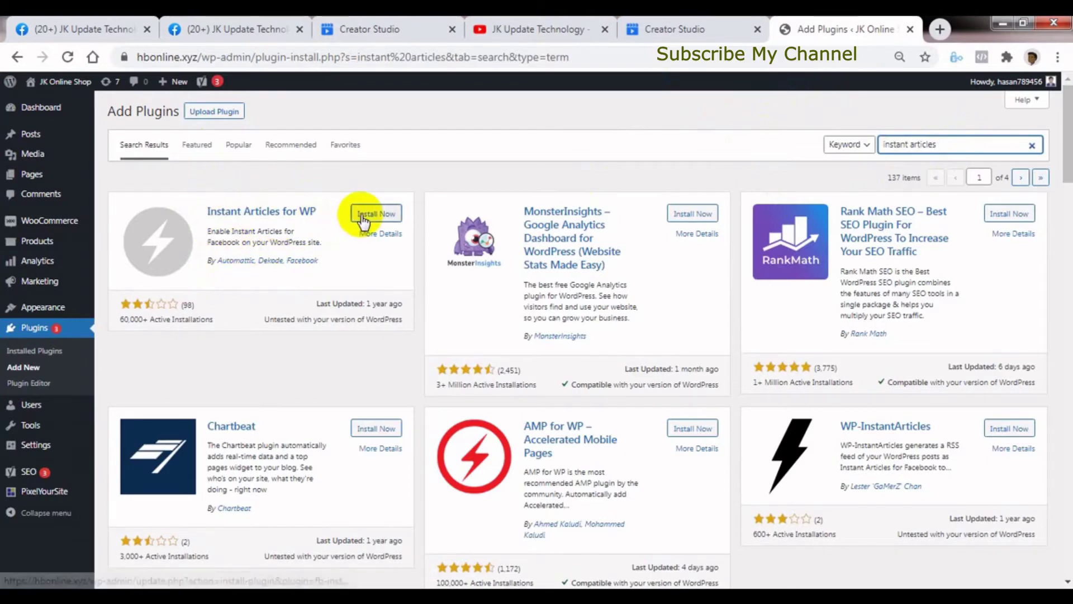
- Install and activate the Instant Articles for WP plugin from the plugin search results
left_click(82, 445)
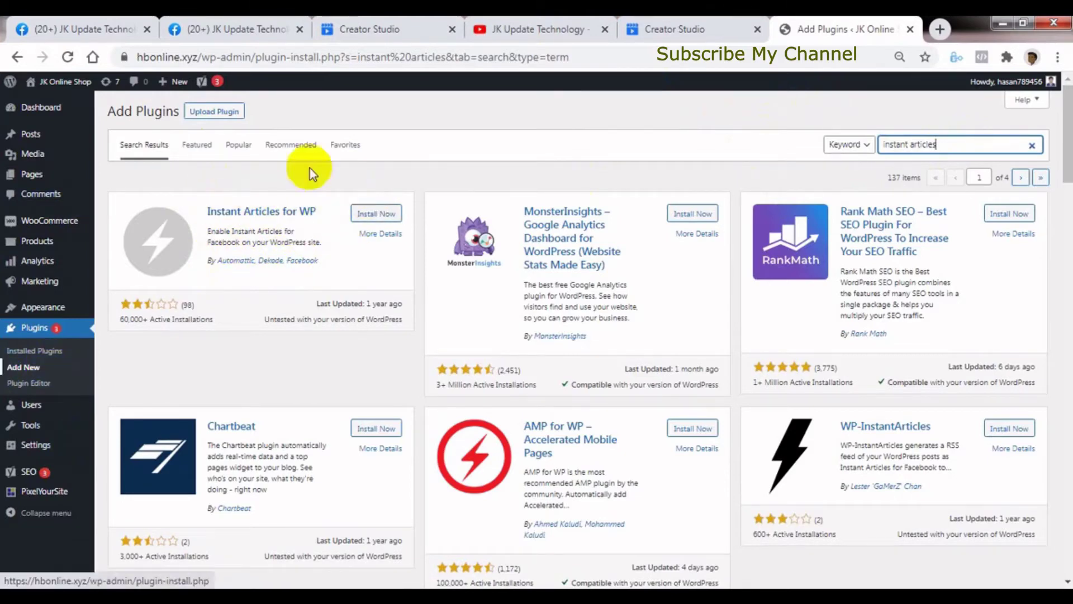
left_click(364, 214)
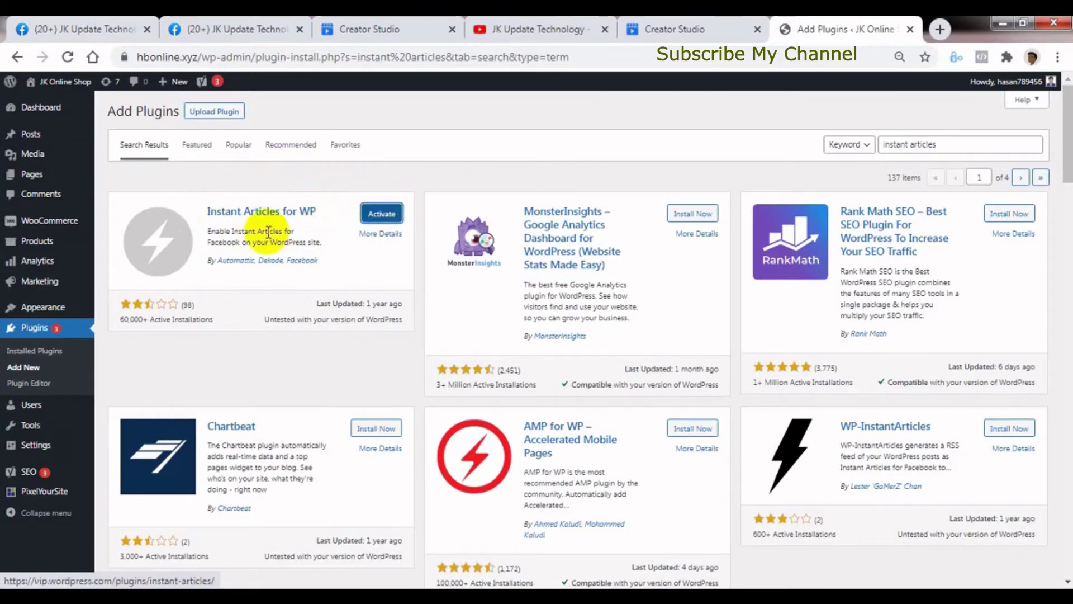
left_click(382, 215)
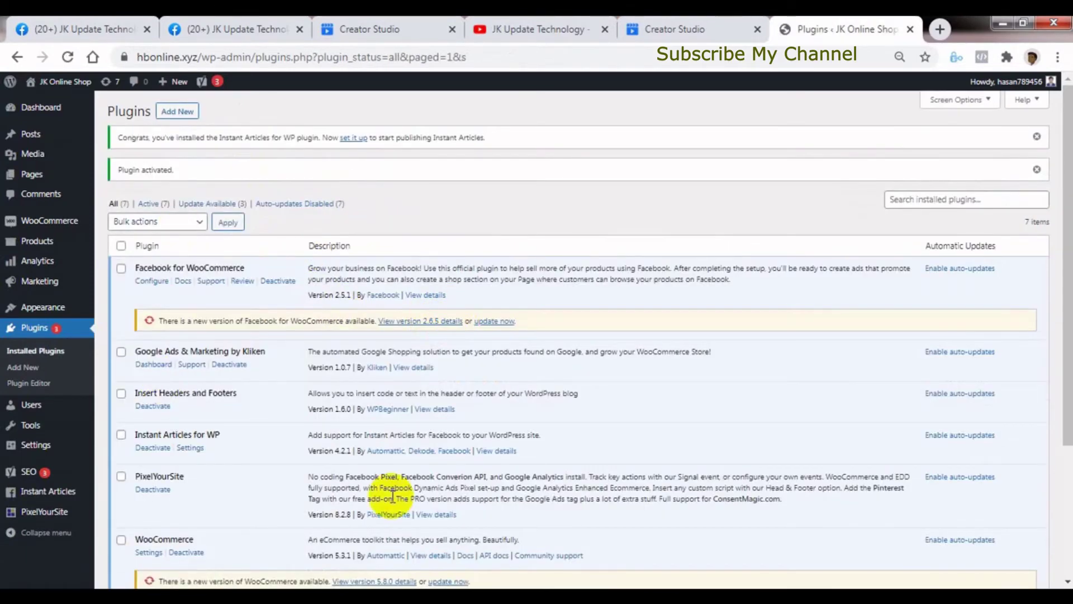
- Open the settings page of the newly activated Instant Articles plugin in WordPress
left_click(75, 330)
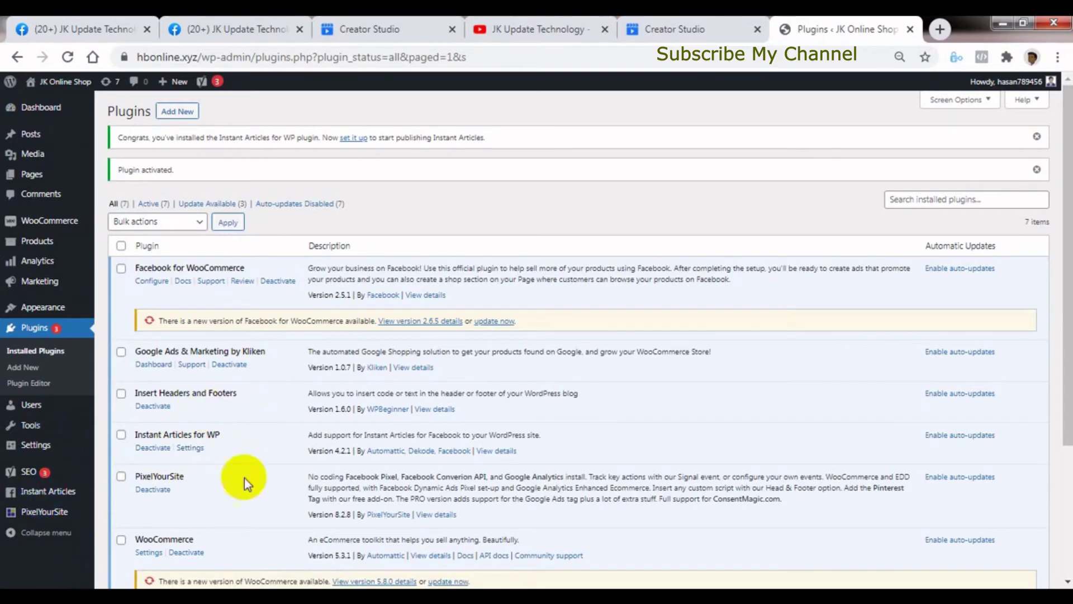
left_click(70, 416)
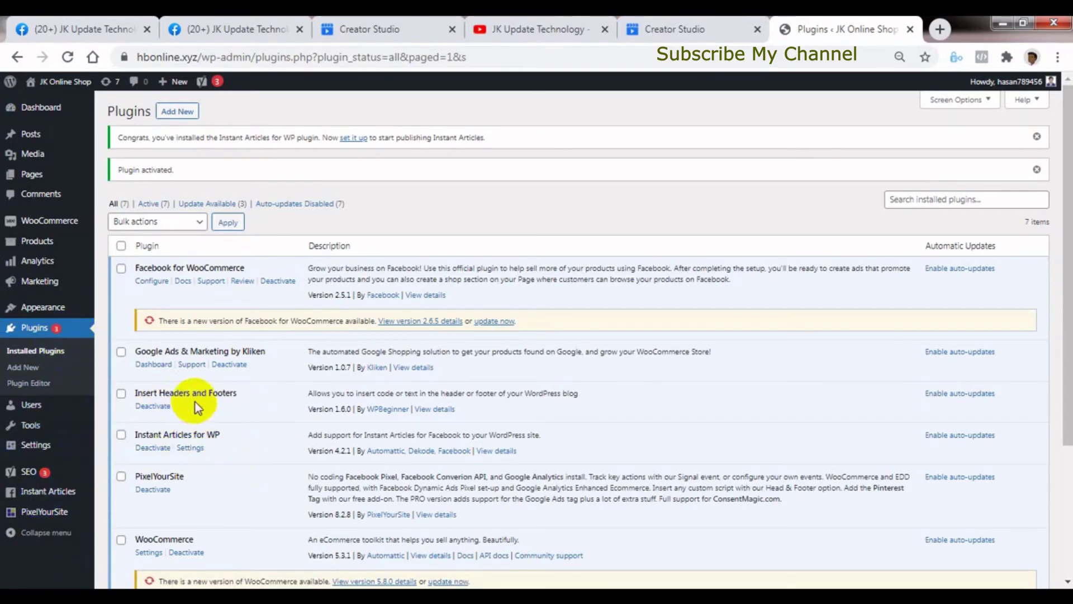
left_click(50, 505)
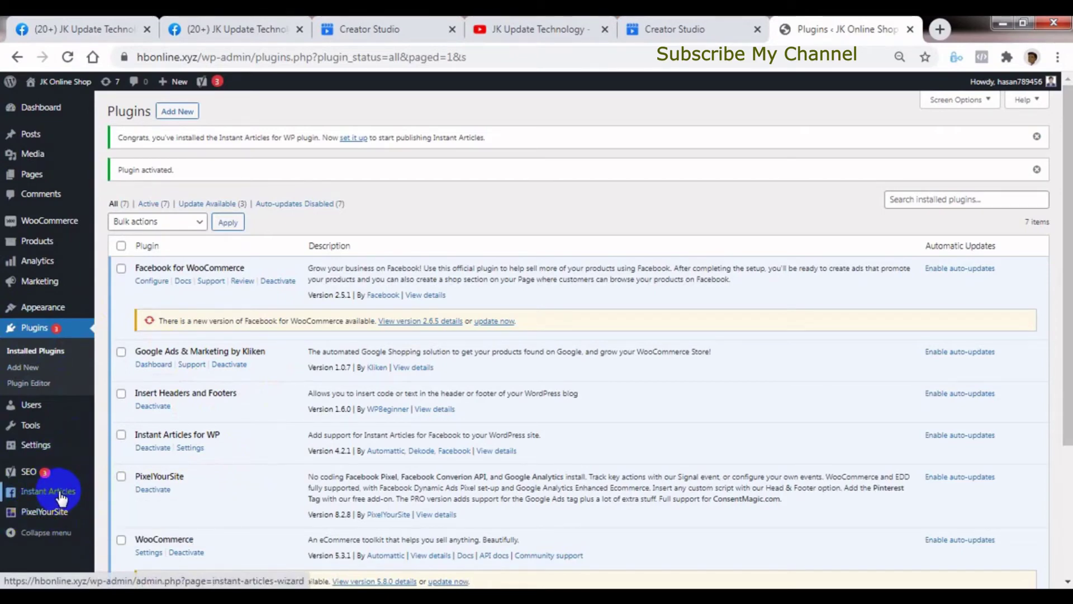
left_click(60, 493)
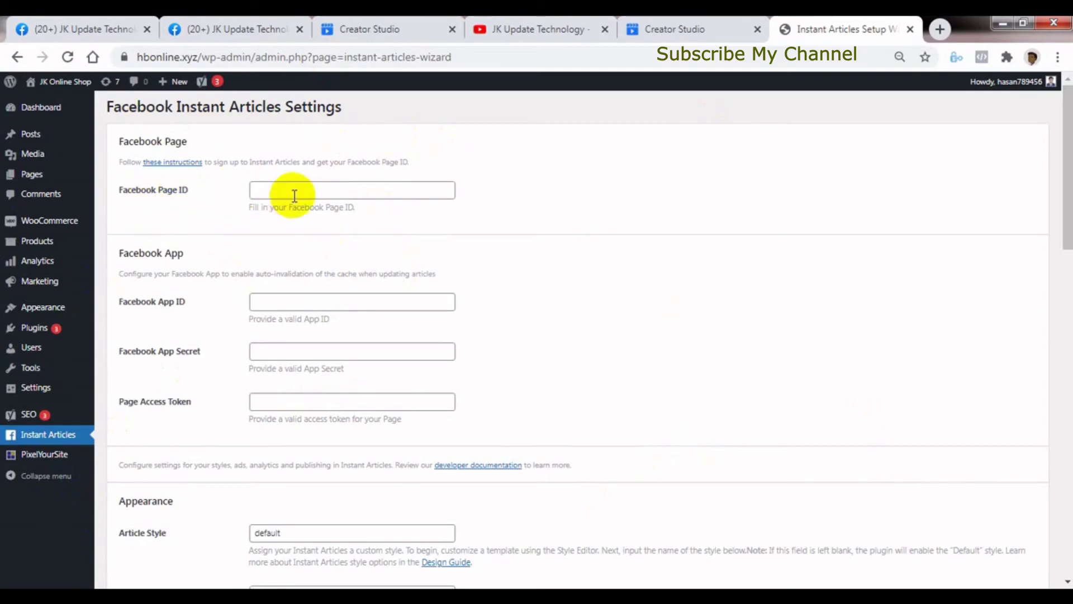
- Copy the Page ID from Creator Studio's Claim Domain page into the Facebook Page ID field of the WordPress Instant Articles settings
left_click(409, 29)
left_click(531, 380)
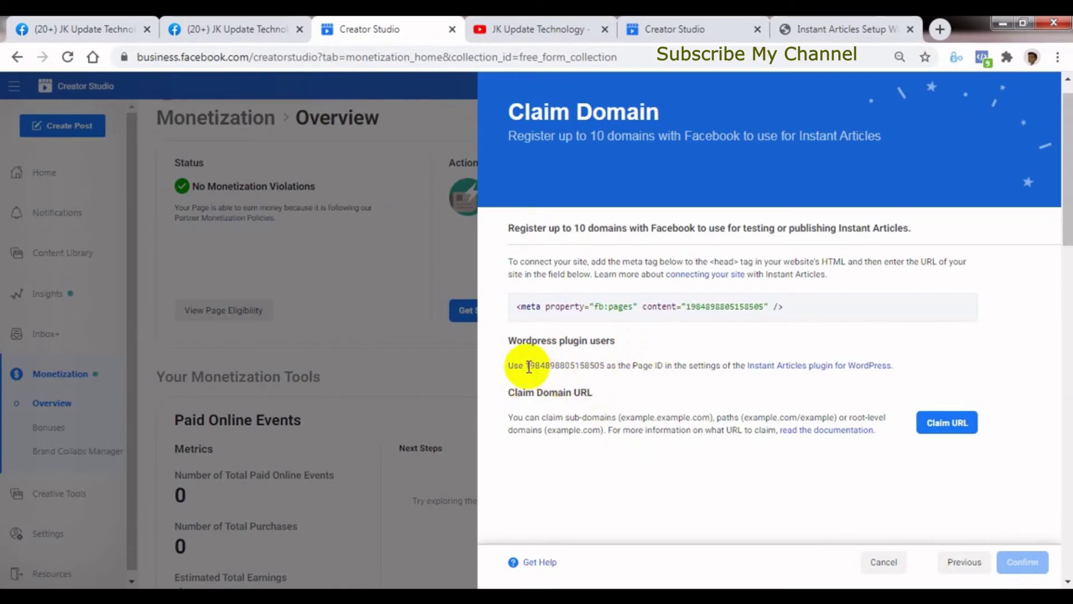
left_click_drag(526, 367, 607, 366)
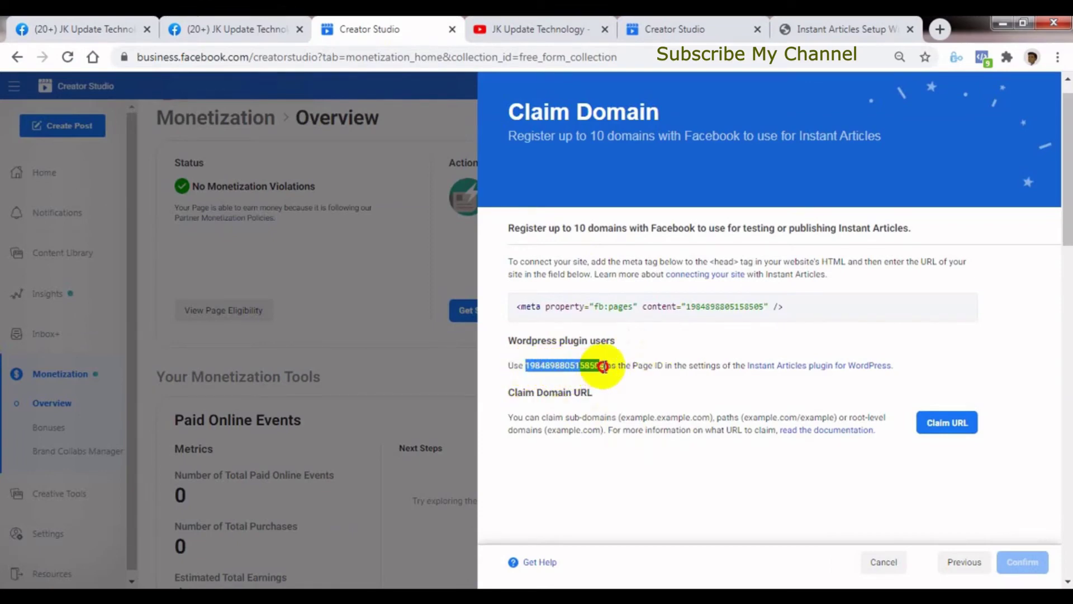
right_click(575, 366)
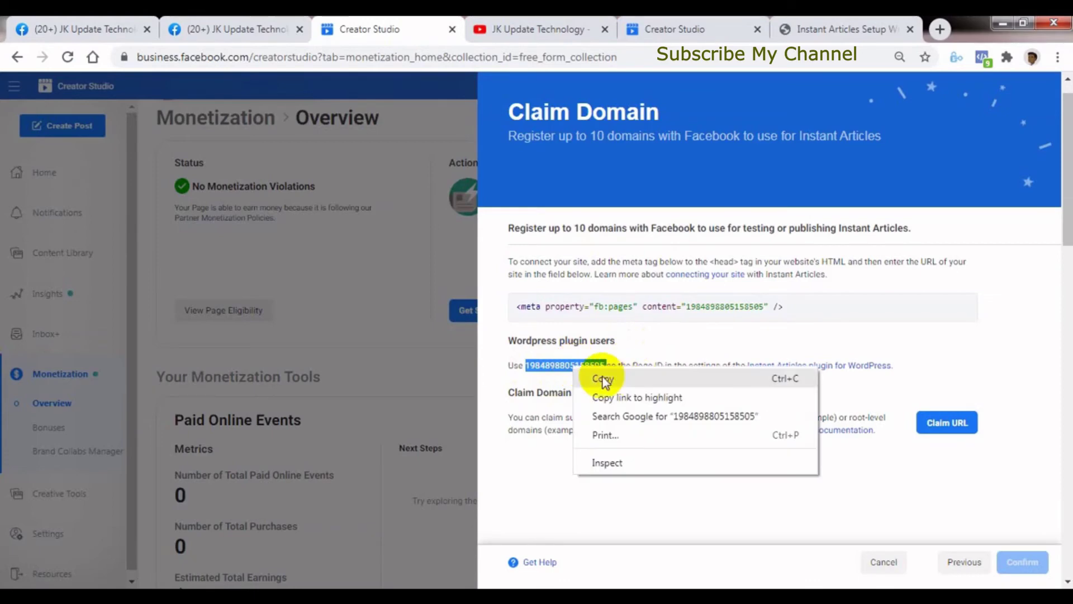
left_click(609, 376)
left_click(857, 29)
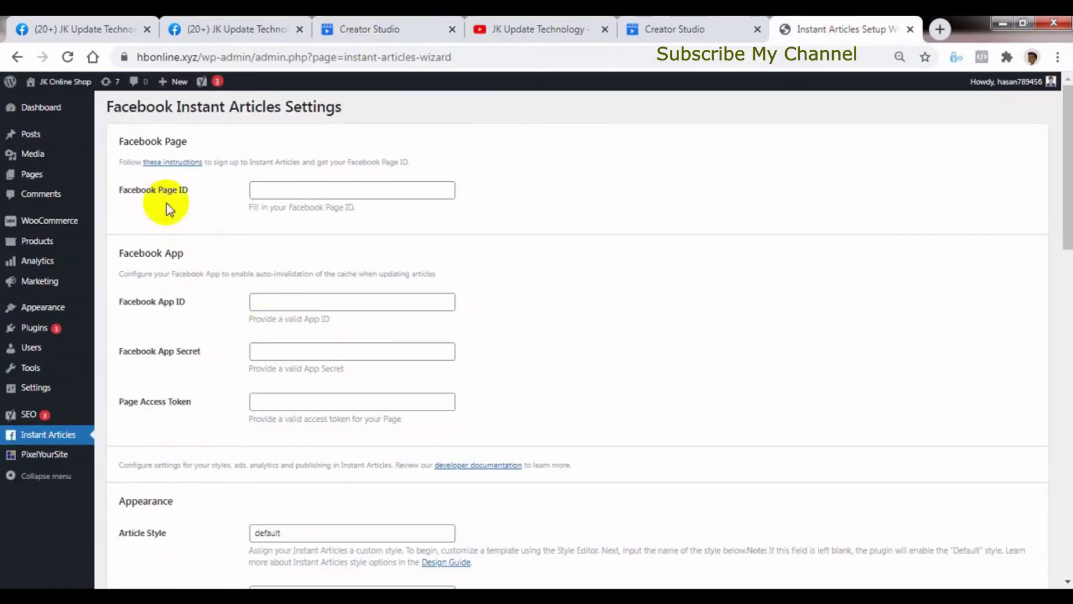
left_click(329, 192)
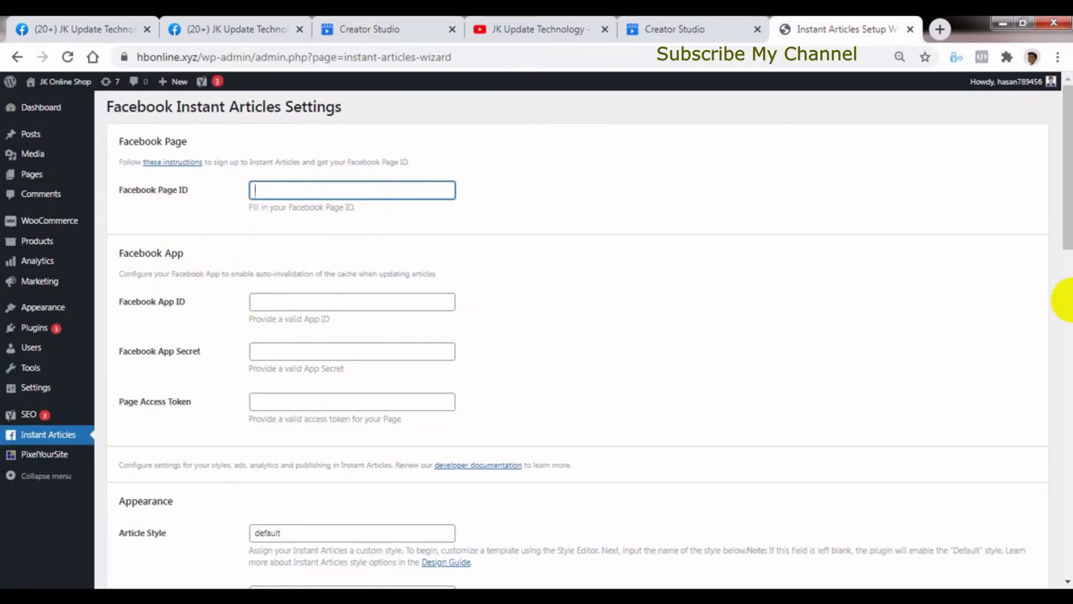
key("ctrl+v")
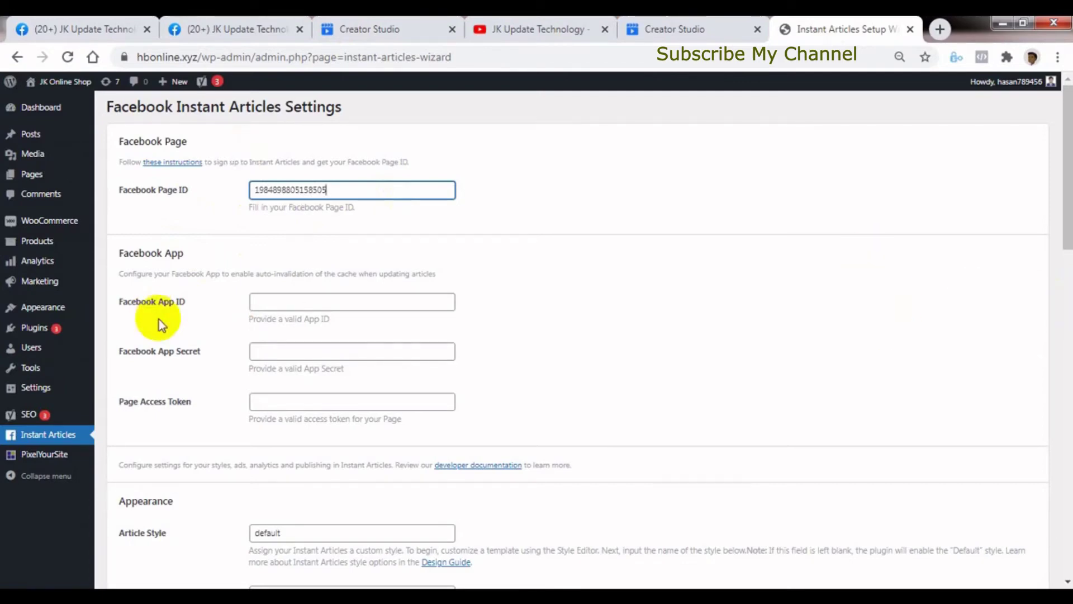
- Compare the plugin's Facebook App fields with the WordPress plugin instructions on Creator Studio's Claim Domain page
left_click(260, 303)
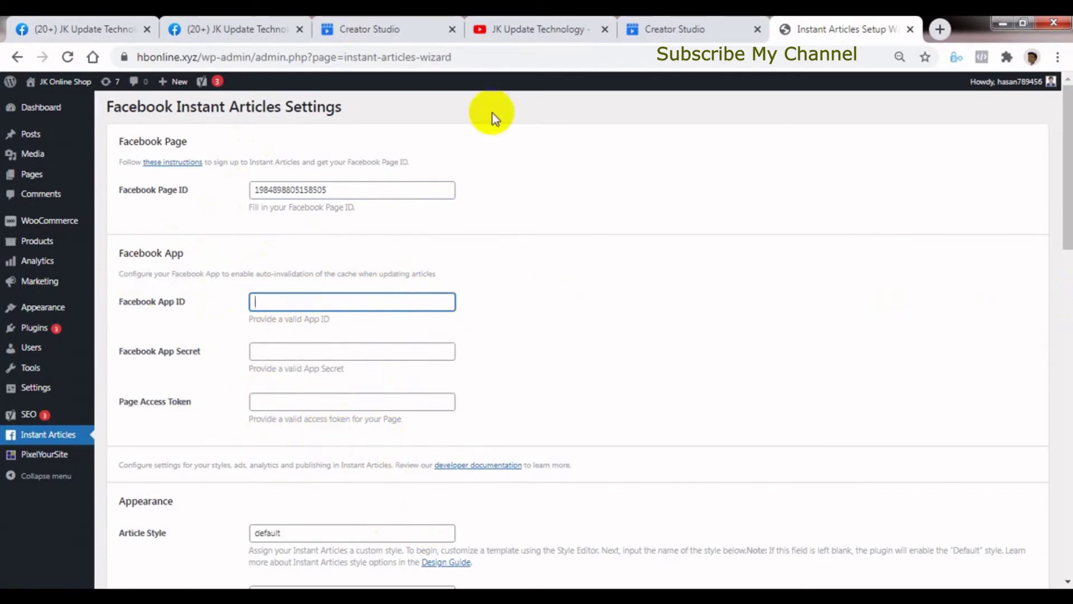
left_click(395, 31)
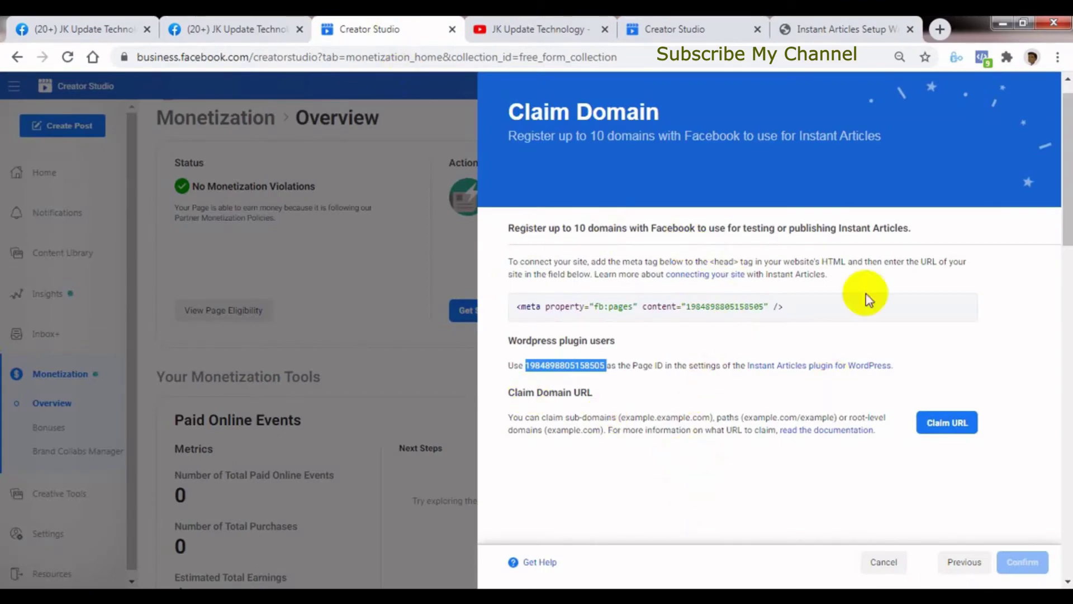
left_click(605, 469)
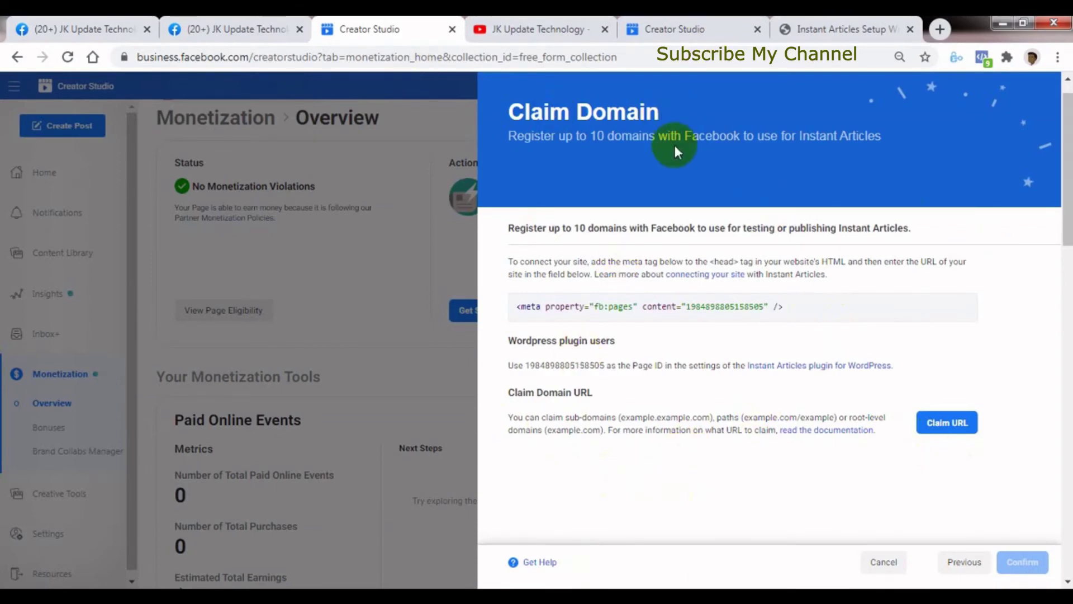
left_click(833, 28)
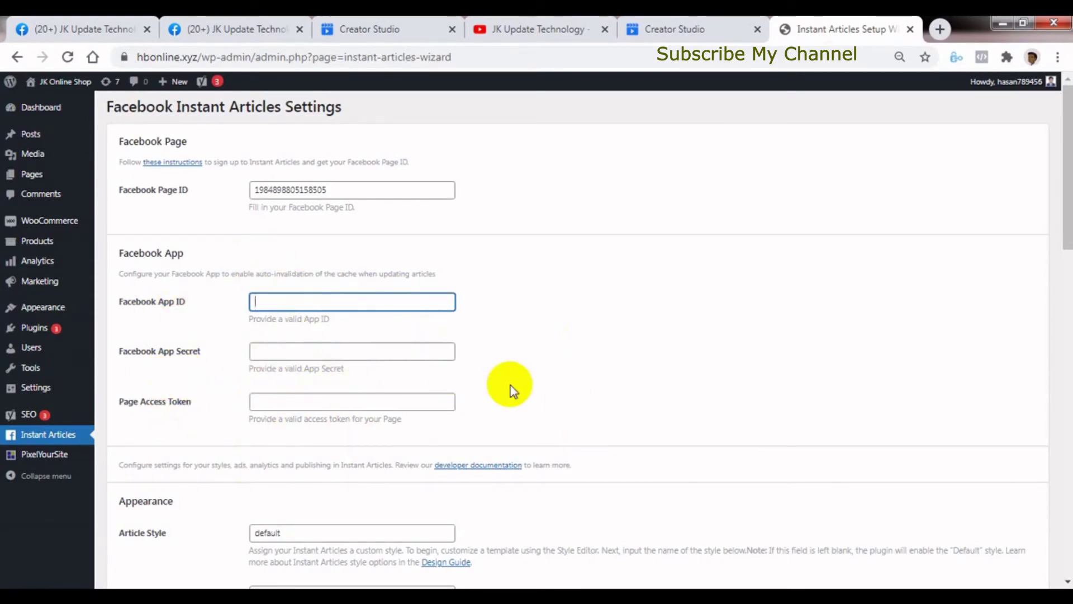
left_click(391, 29)
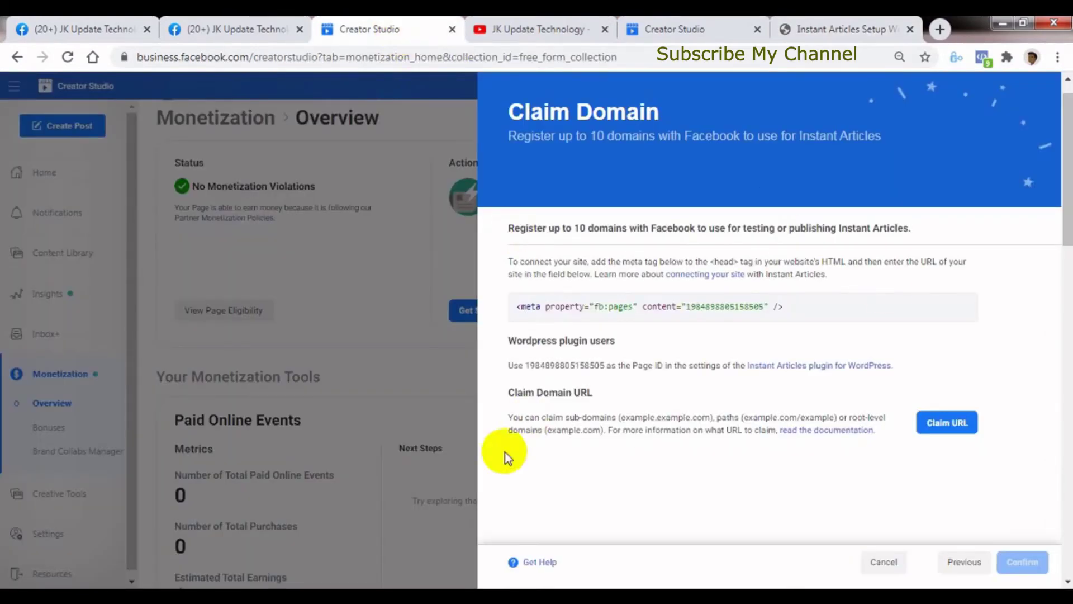
- Return to WordPress and save the Instant Articles settings with the App ID, App Secret and Page Access Token left blank
left_click(880, 29)
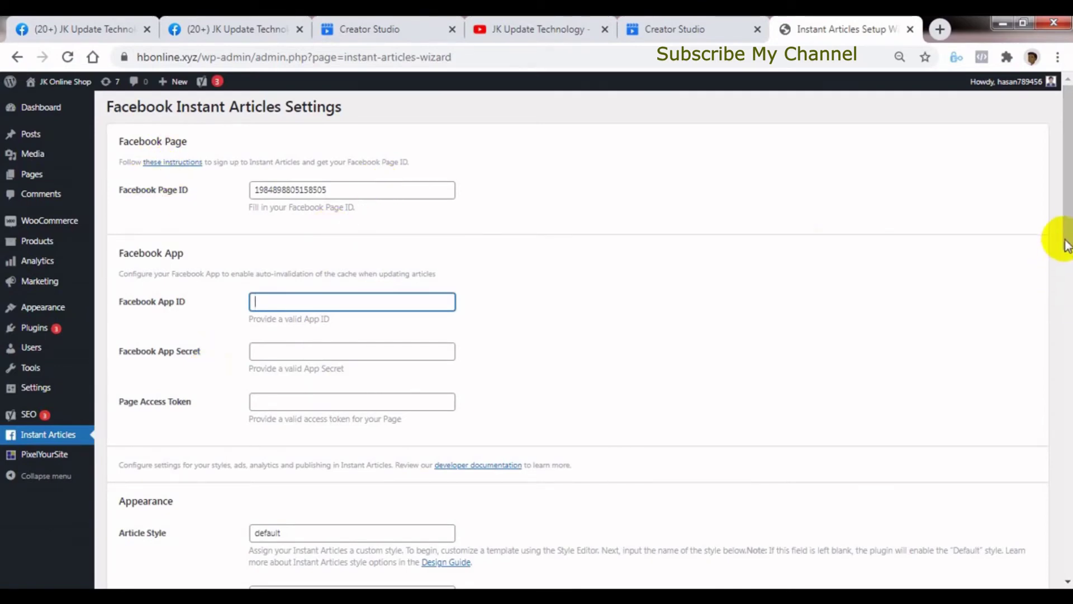
left_click_drag(1064, 244, 978, 516)
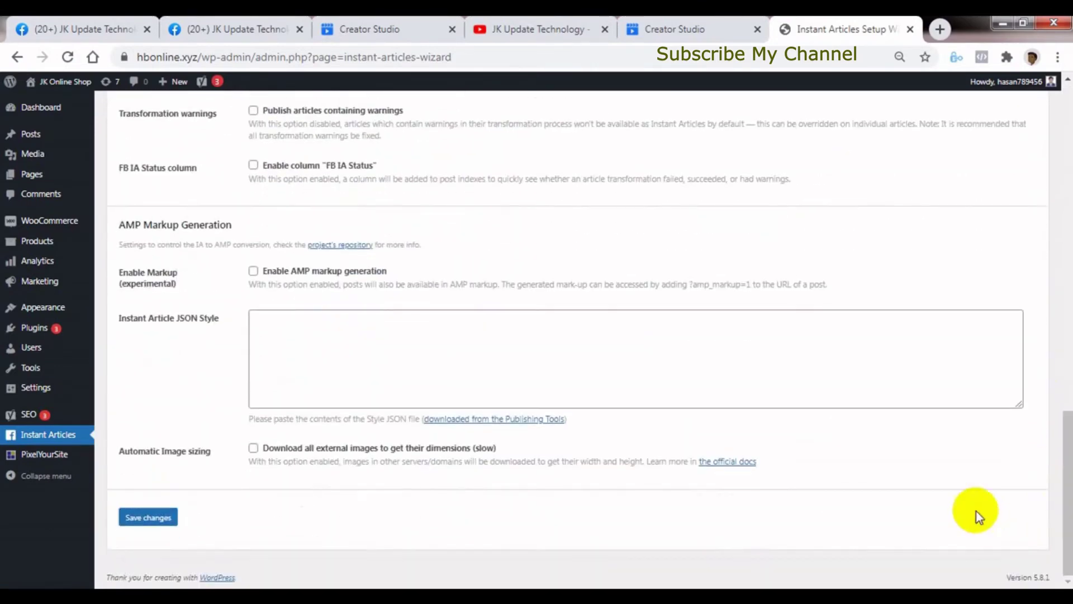
left_click(150, 517)
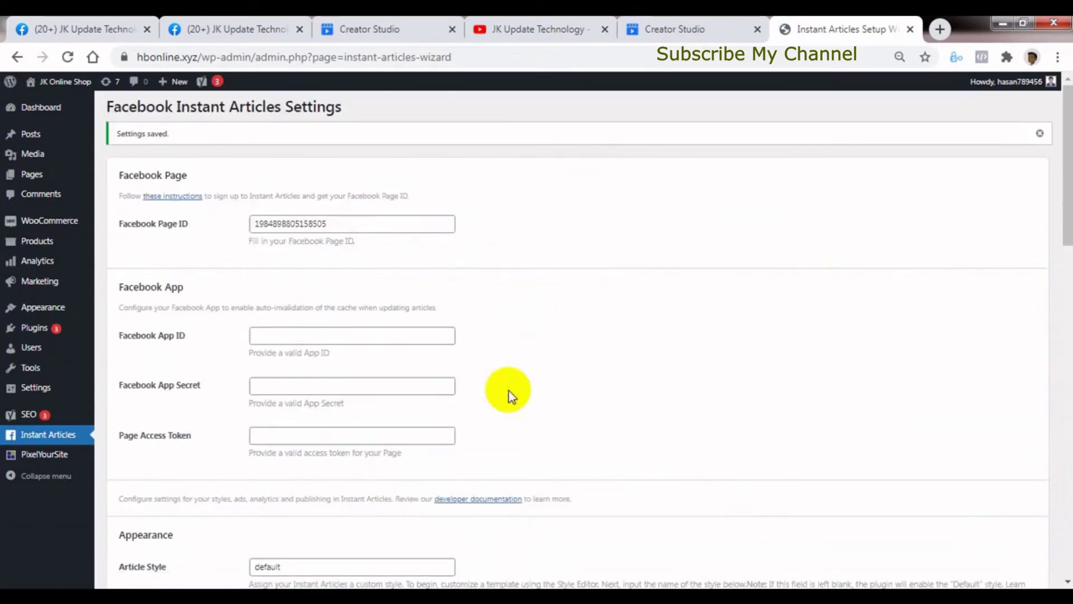
- Recheck the saved Page ID in WordPress, then start a new URL claim on Creator Studio's Claim Domain page
left_click(353, 28)
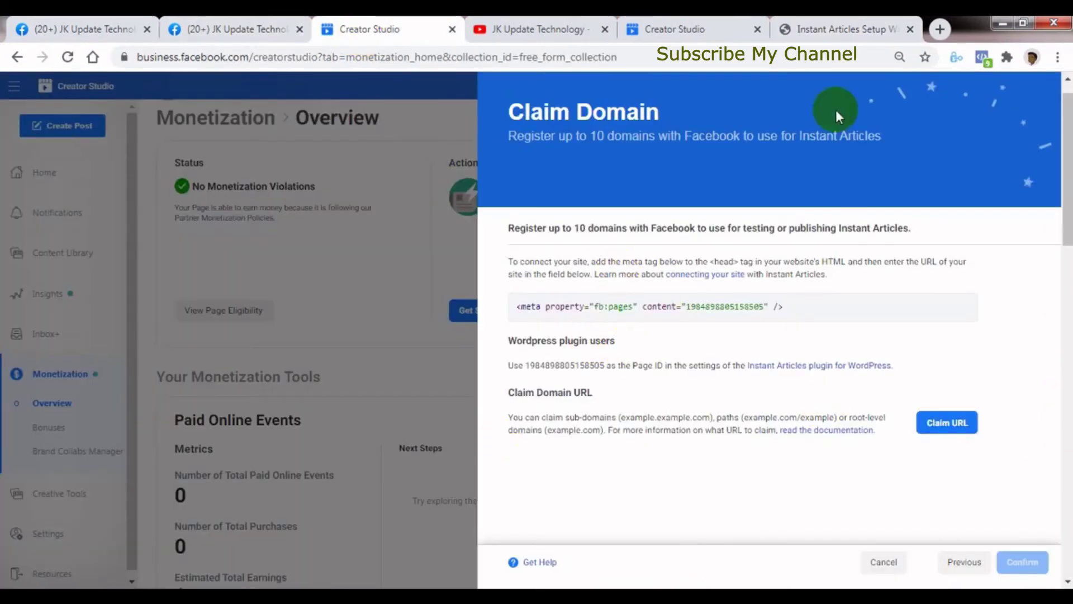
left_click(824, 32)
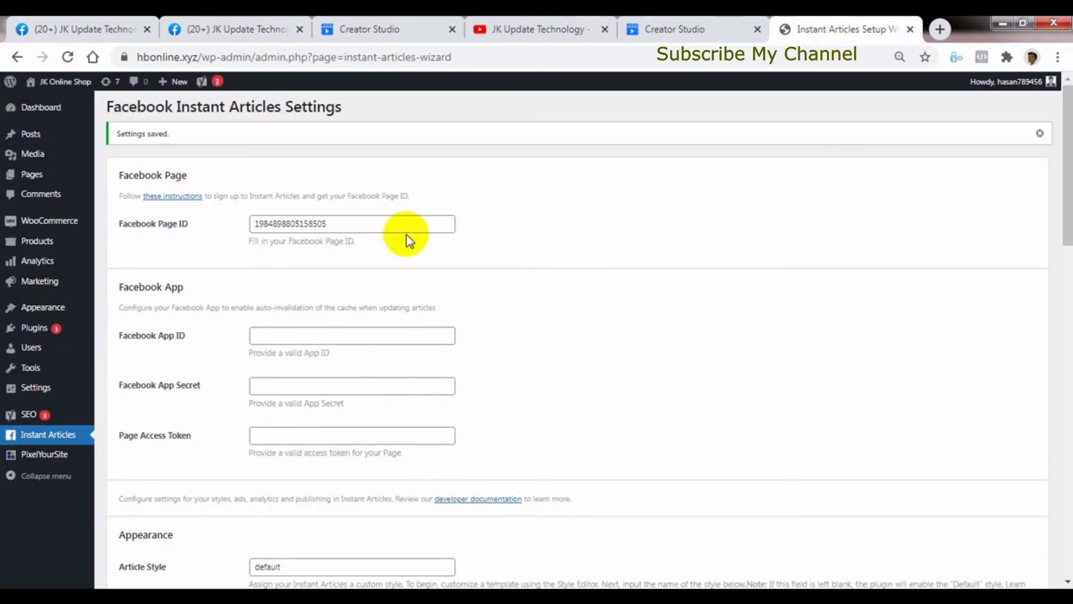
left_click(358, 31)
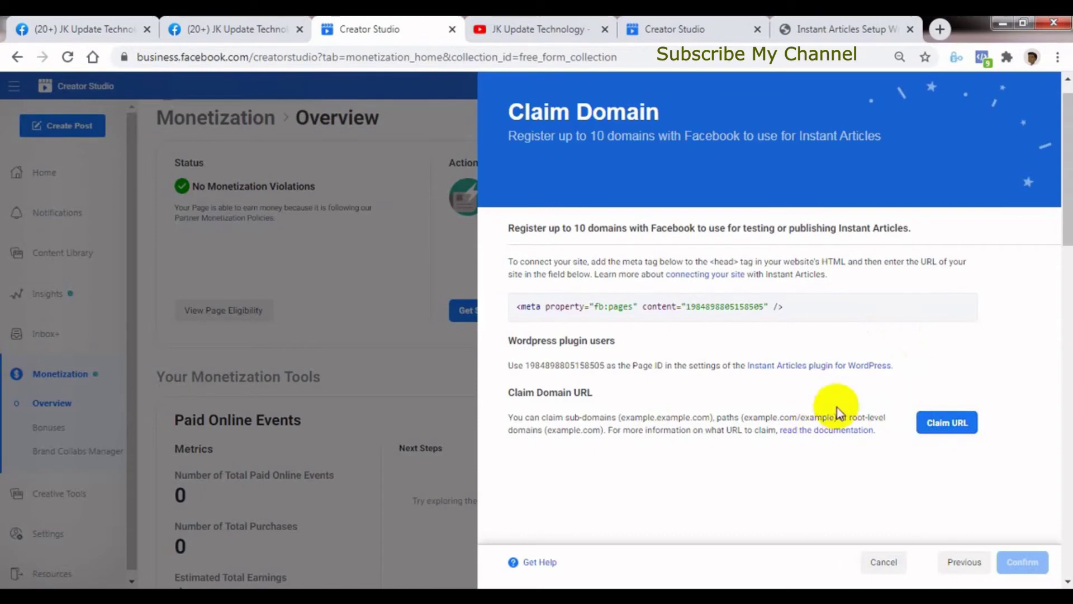
left_click(946, 422)
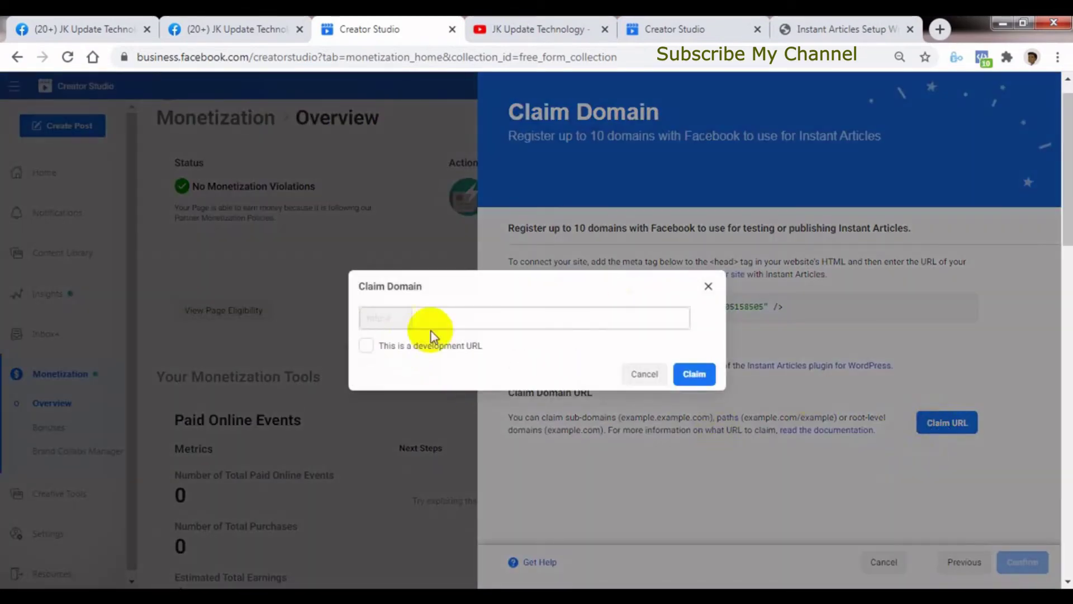
left_click(462, 319)
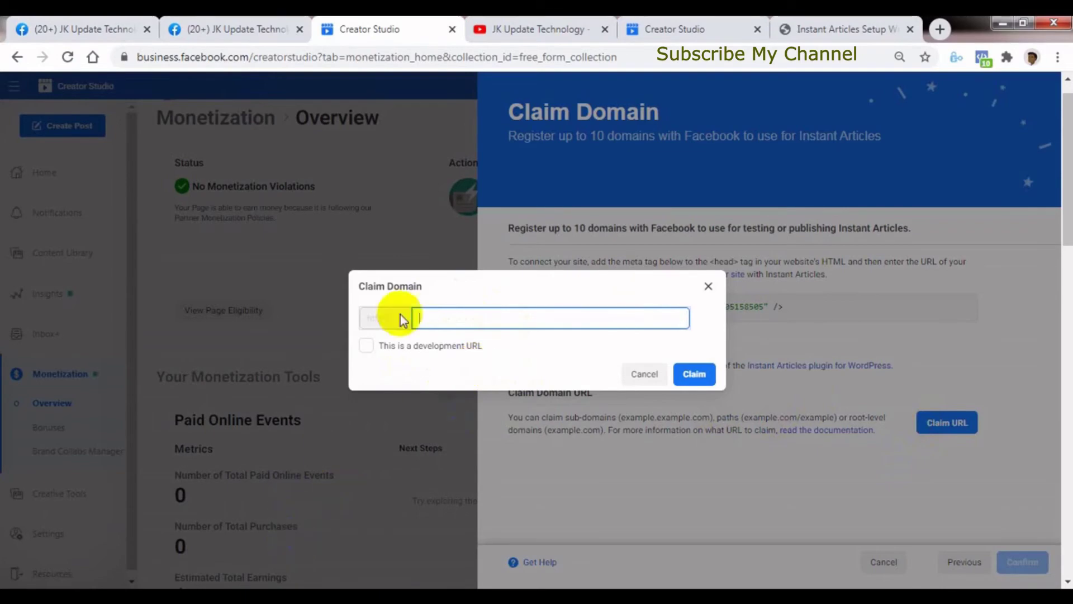
left_click(821, 29)
left_click(183, 60)
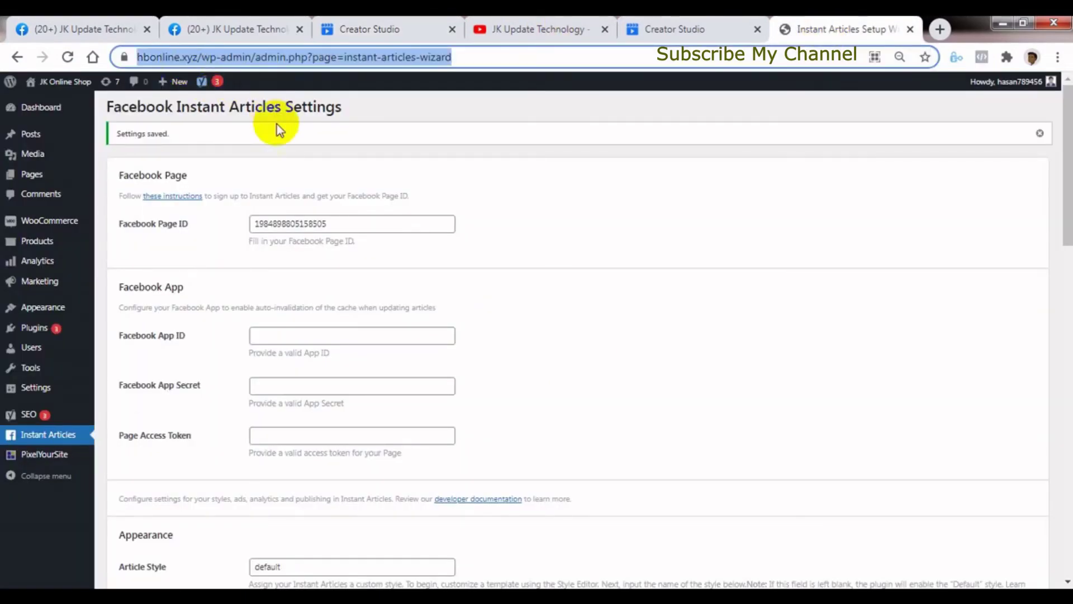
key("Home")
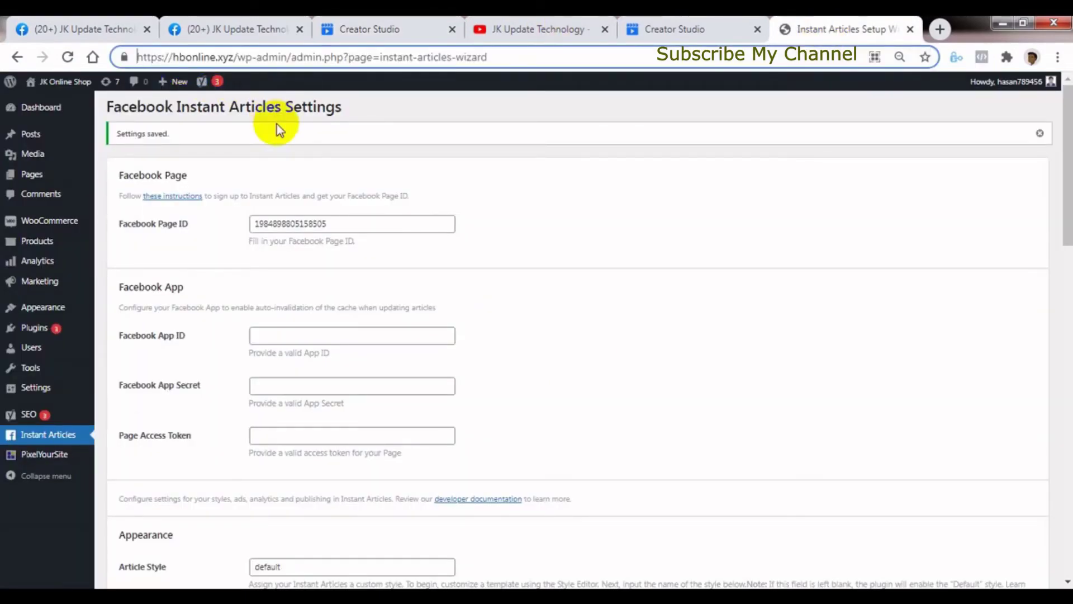
key("shift+Right")
key("shift+Right")
key("shift+Right")
key("shift+Right")
key("shift+Right")
key("shift+Right")
key("shift+Right")
key("shift+Right")
key("shift+Right")
key("shift+Right")
key("shift+Right")
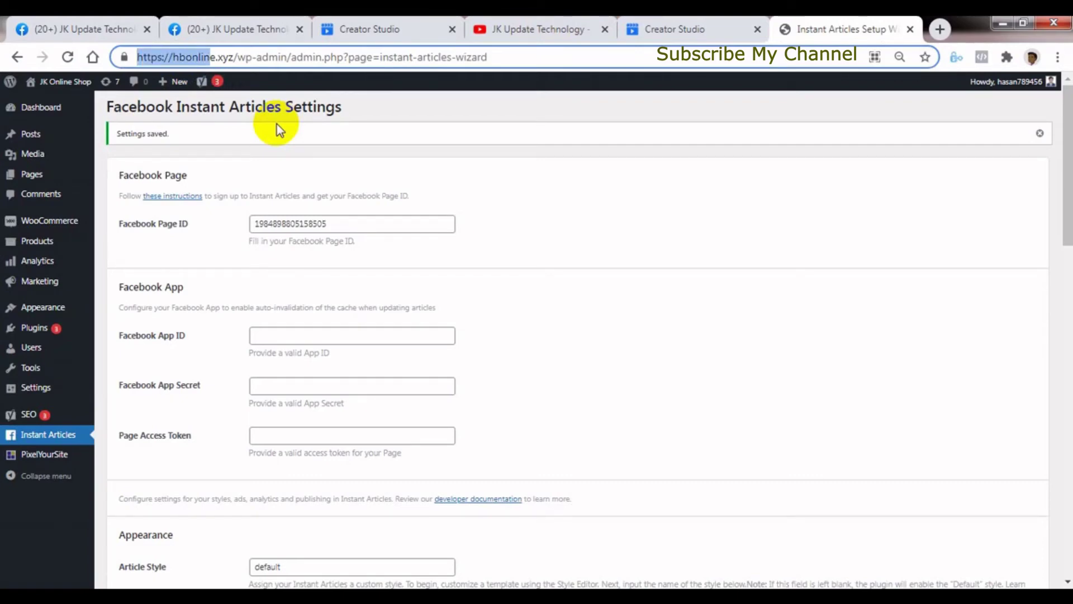
key("shift+Right")
key("shift+Right")
key("ctrl+c")
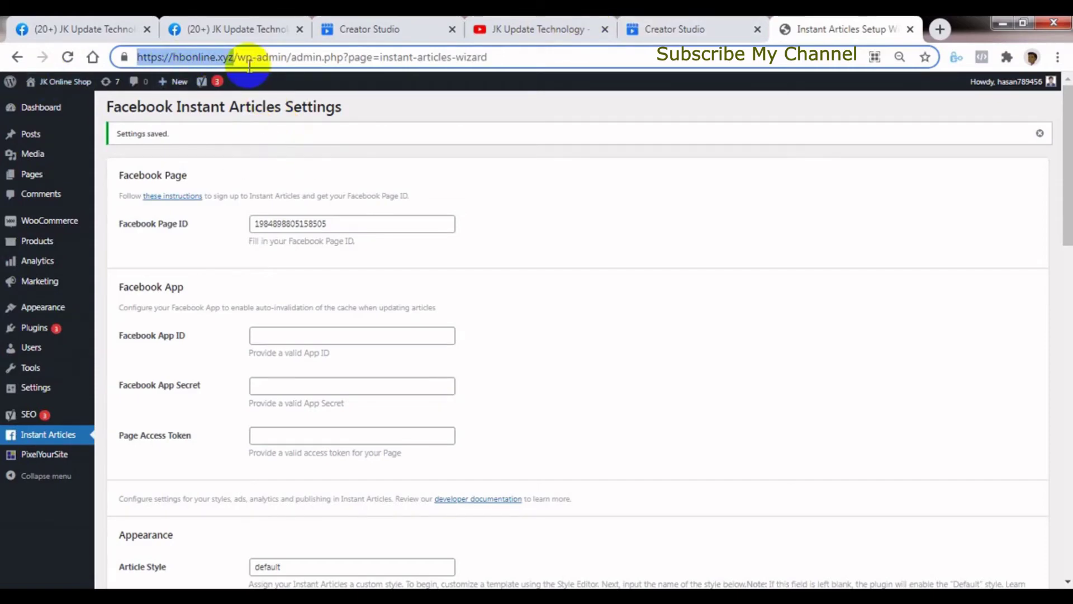
left_click(540, 111)
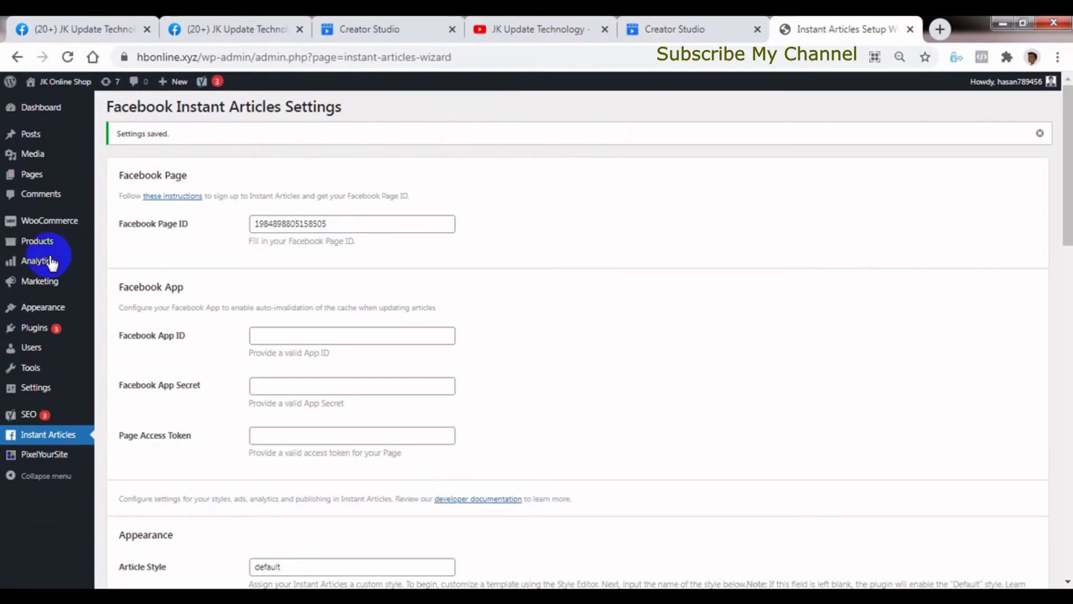
left_click(364, 33)
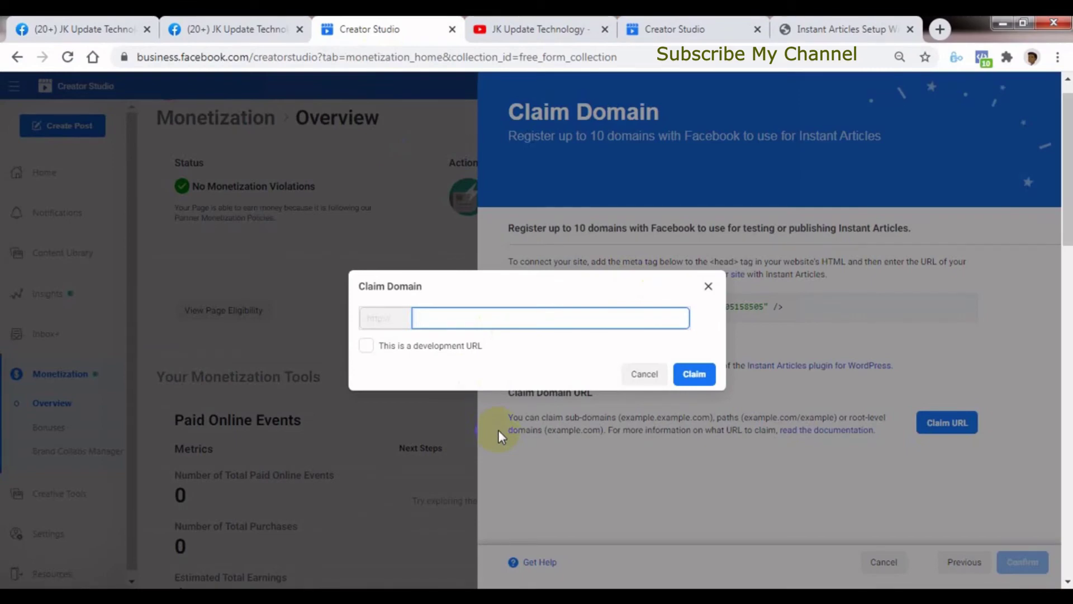
key("ctrl+v")
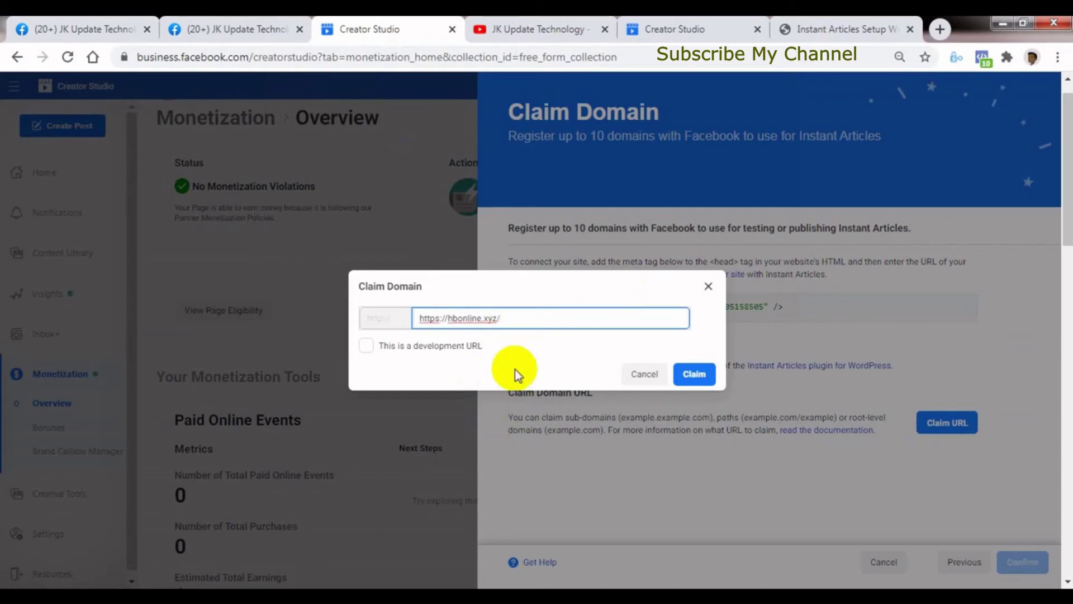
key("BackSpace")
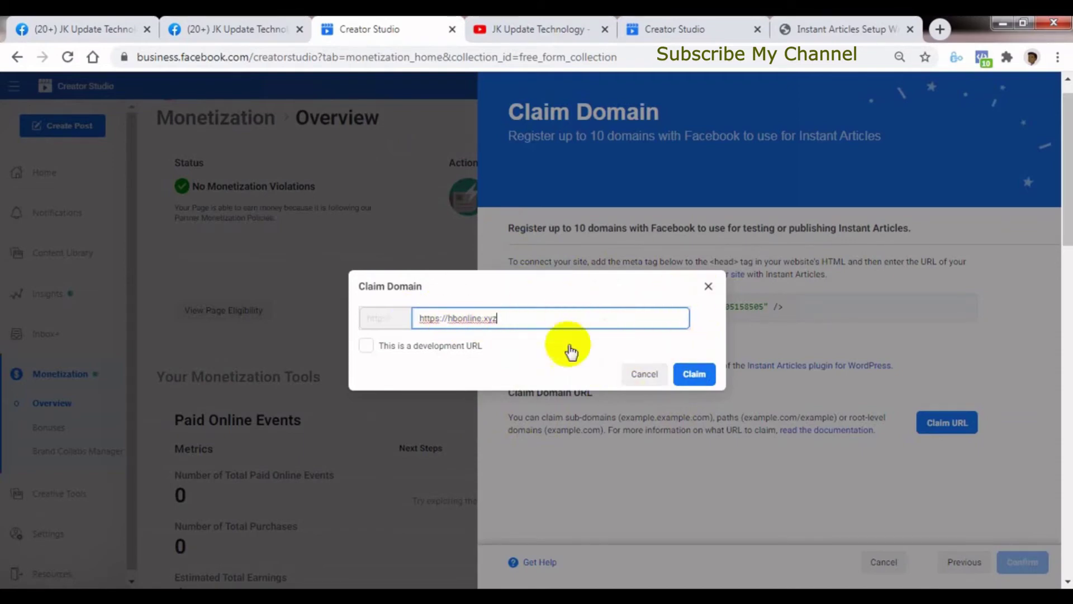
left_click(696, 374)
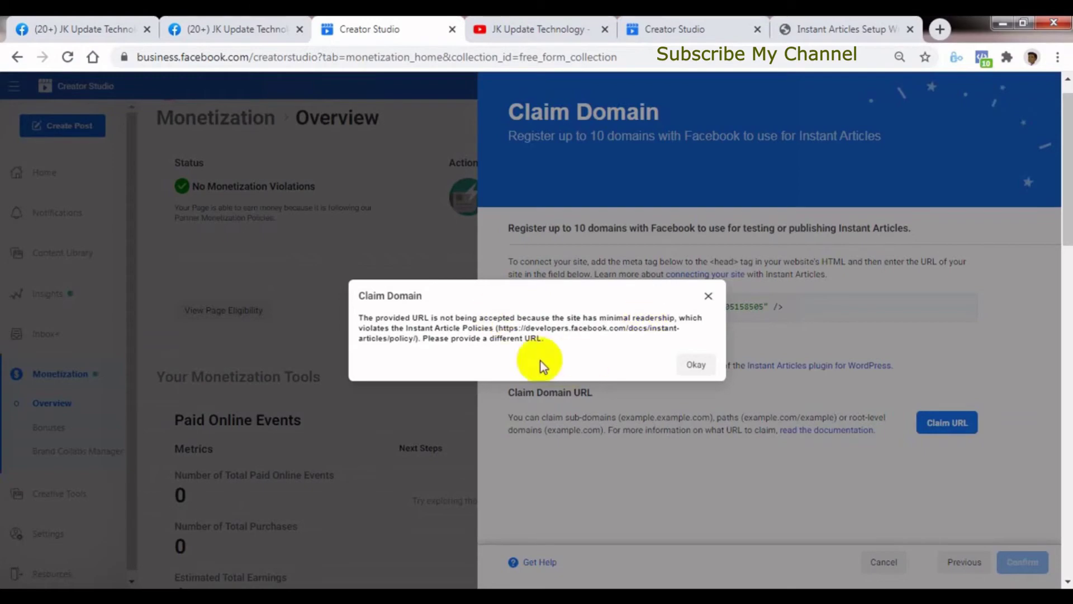
left_click(697, 366)
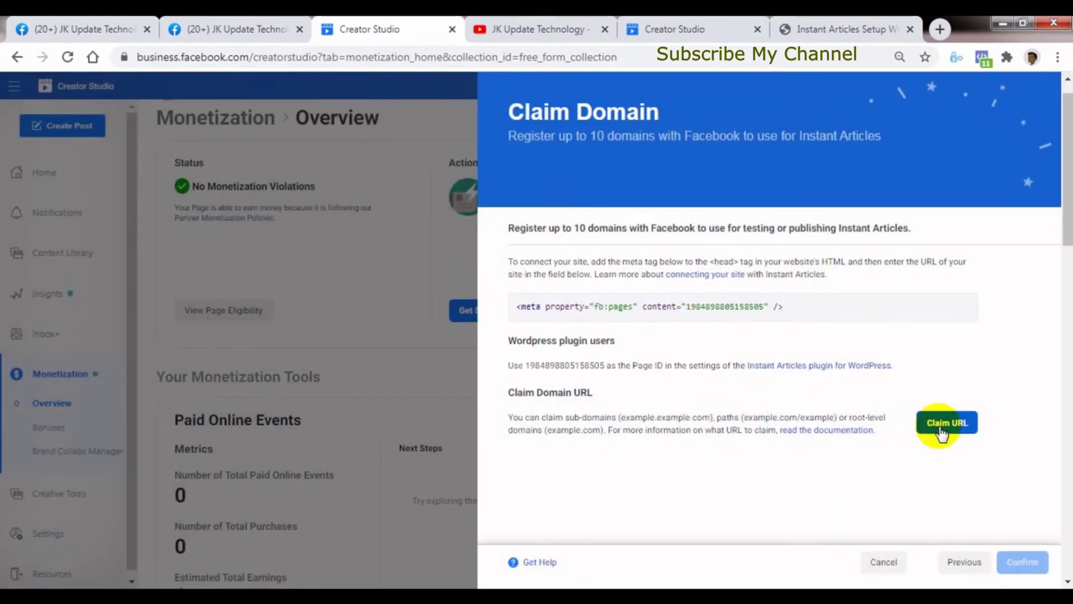
left_click(940, 425)
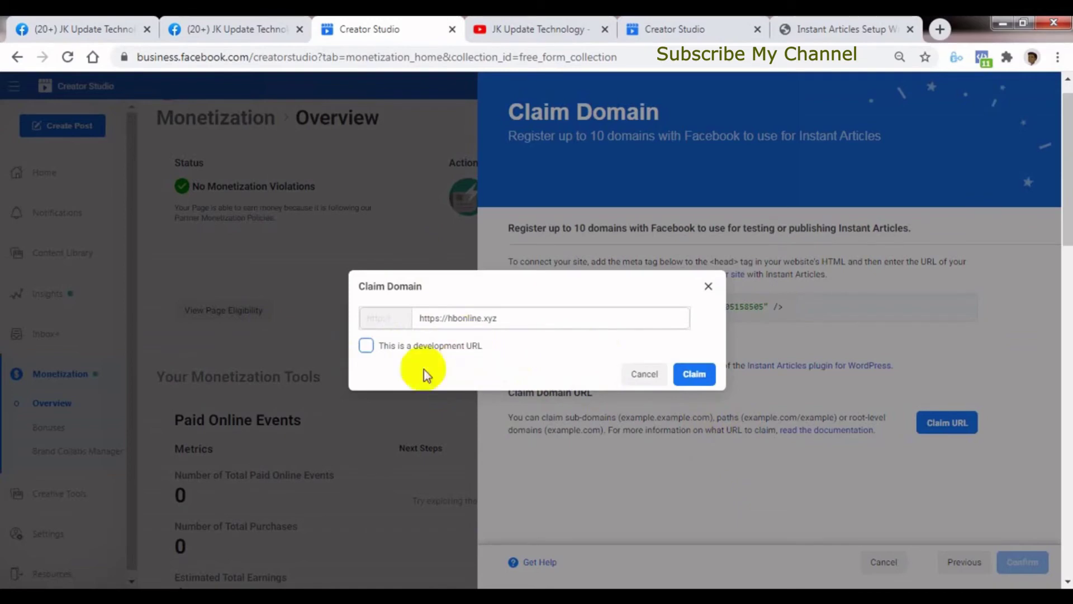
left_click(366, 345)
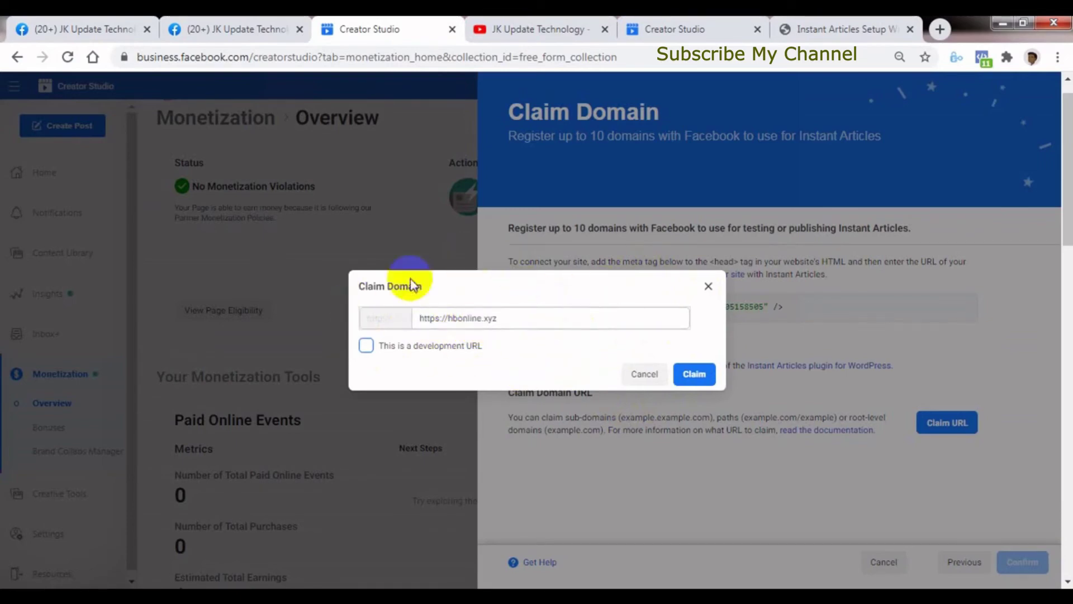
left_click(643, 374)
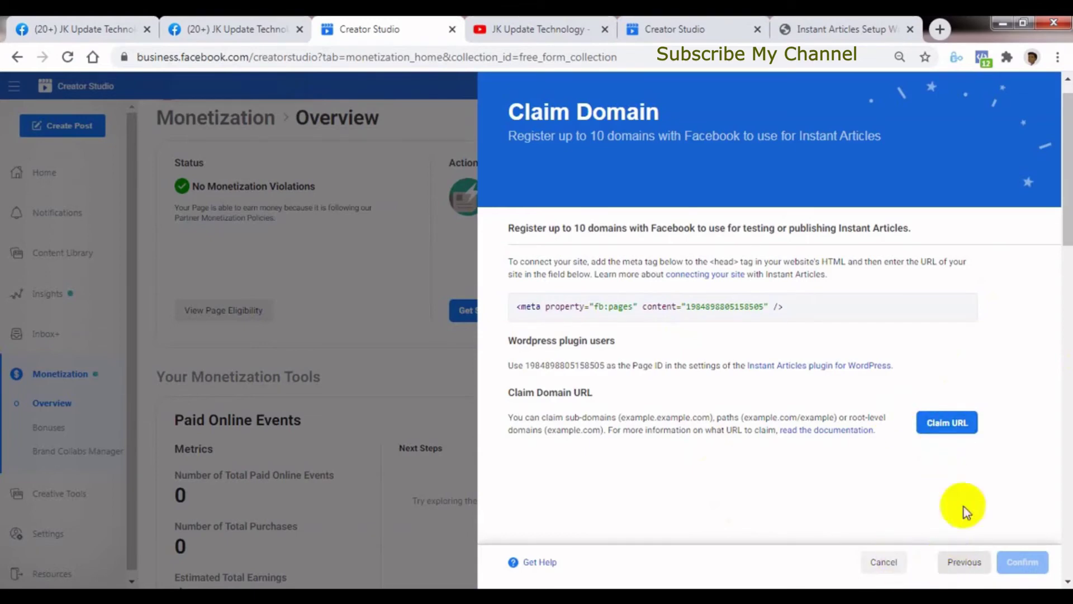
- Return to the Complete Set Up Tasks list and check it alongside the site's instant-articles feed and the WordPress Instant Articles settings
left_click(961, 561)
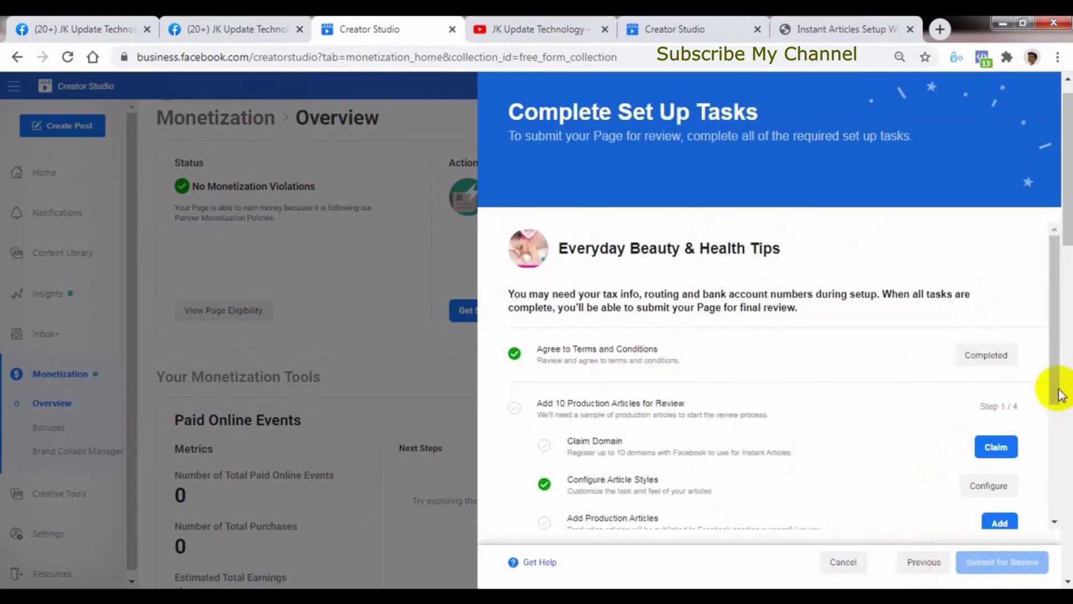
scroll(957, 342, "down", 2)
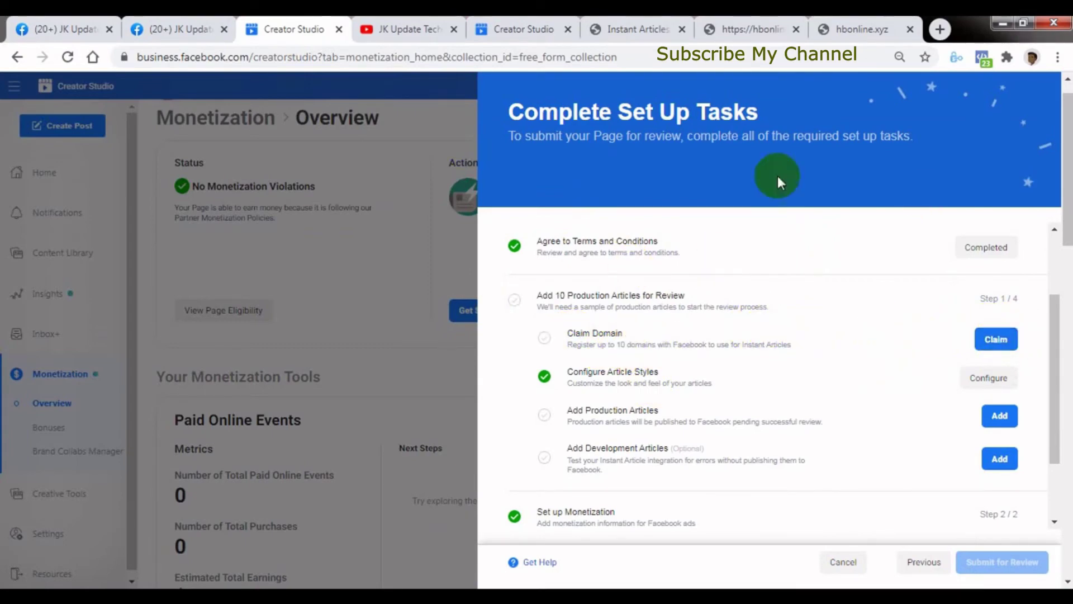
left_click(726, 29)
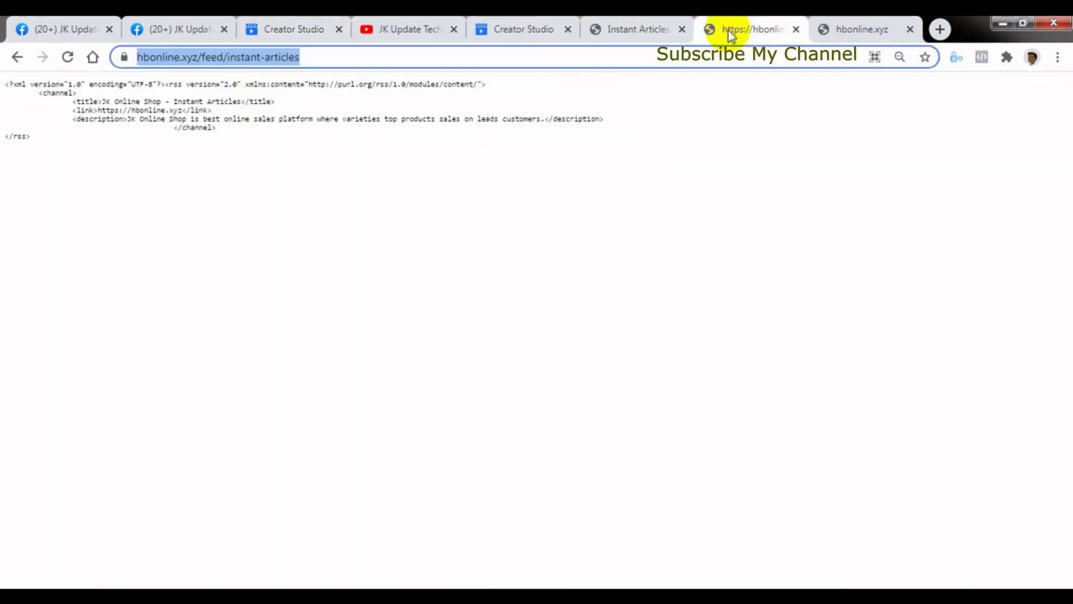
left_click(644, 23)
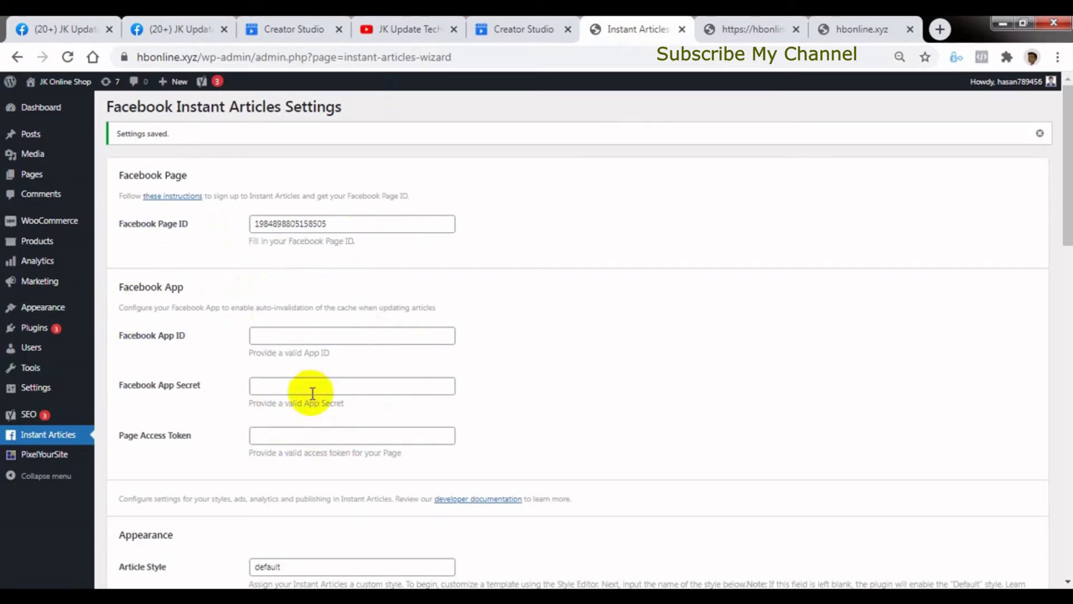
left_click(282, 29)
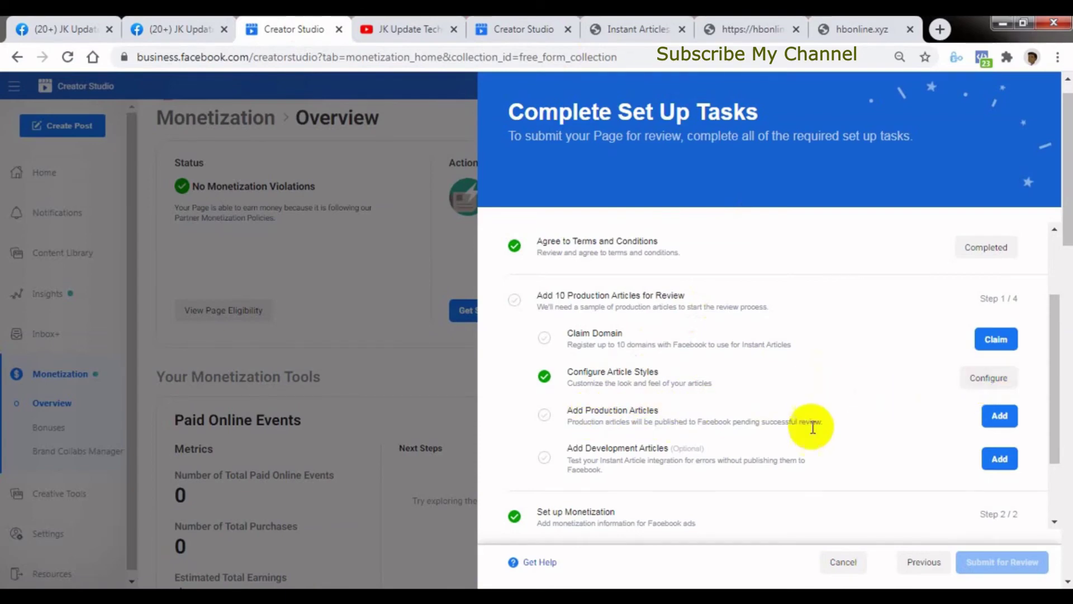
left_click(620, 31)
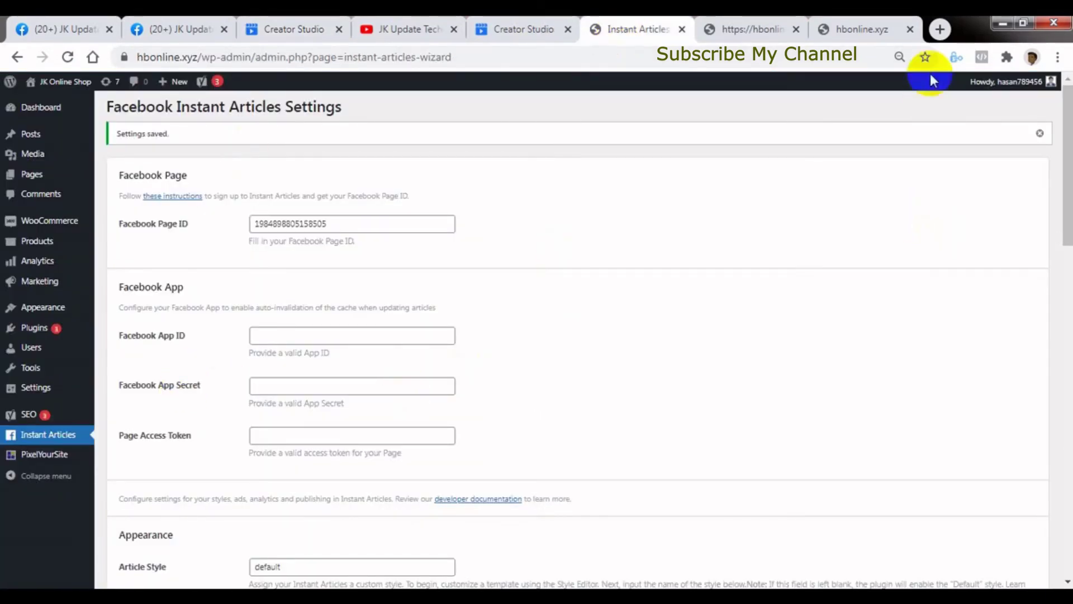
- Open developers.facebook.com in a new browser tab
left_click(940, 29)
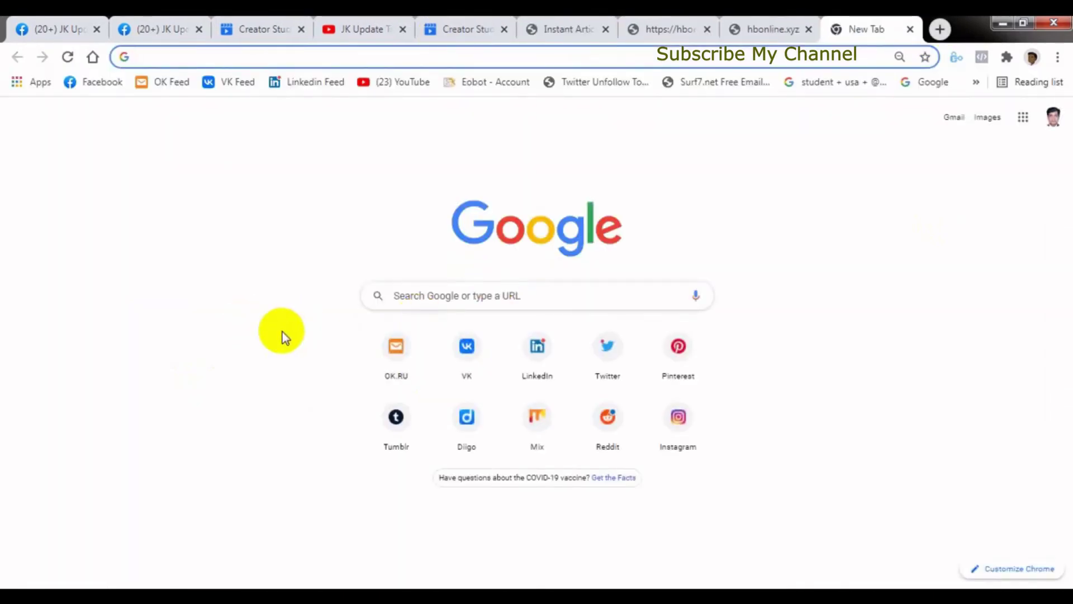
type("d")
key("Right")
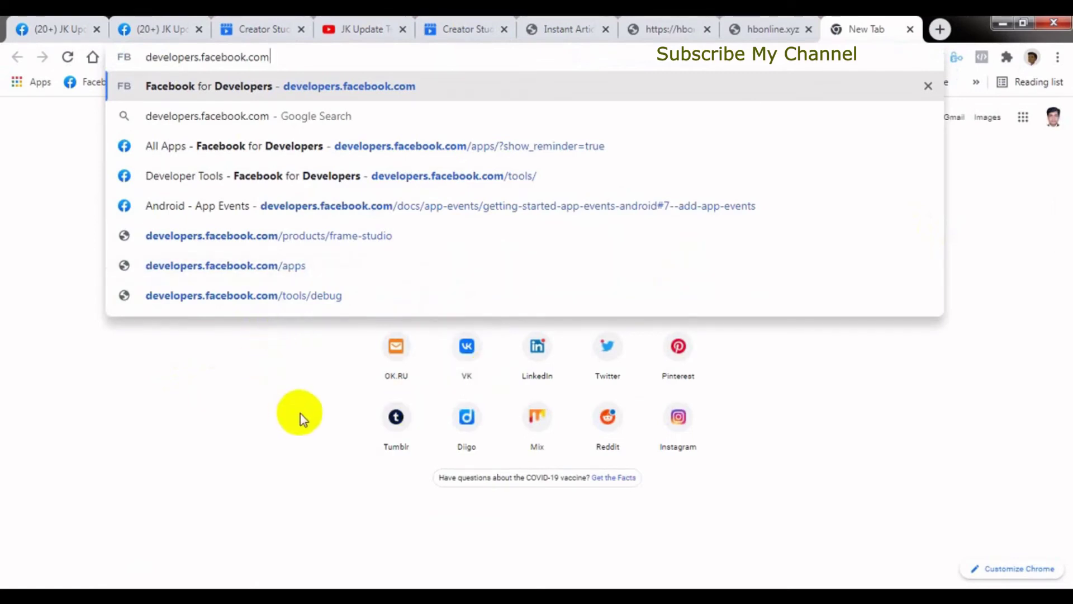
key("Return")
- Search Google for "facebook developer" in another new tab, open the Facebook for Developers result, and close the duplicate tab
key("ctrl+t")
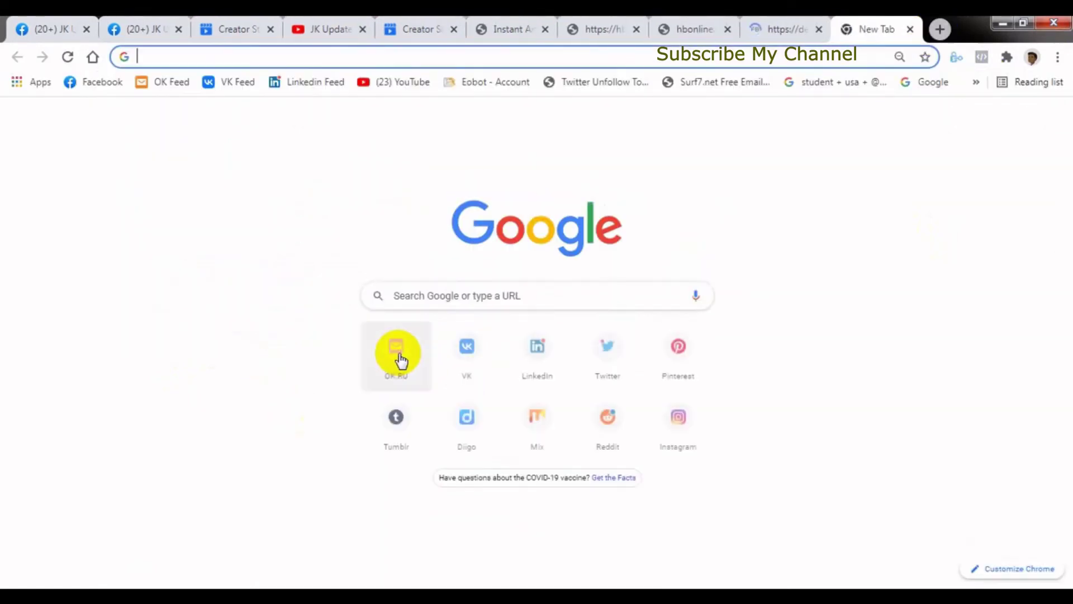
left_click(448, 296)
type("facebook instant articles")
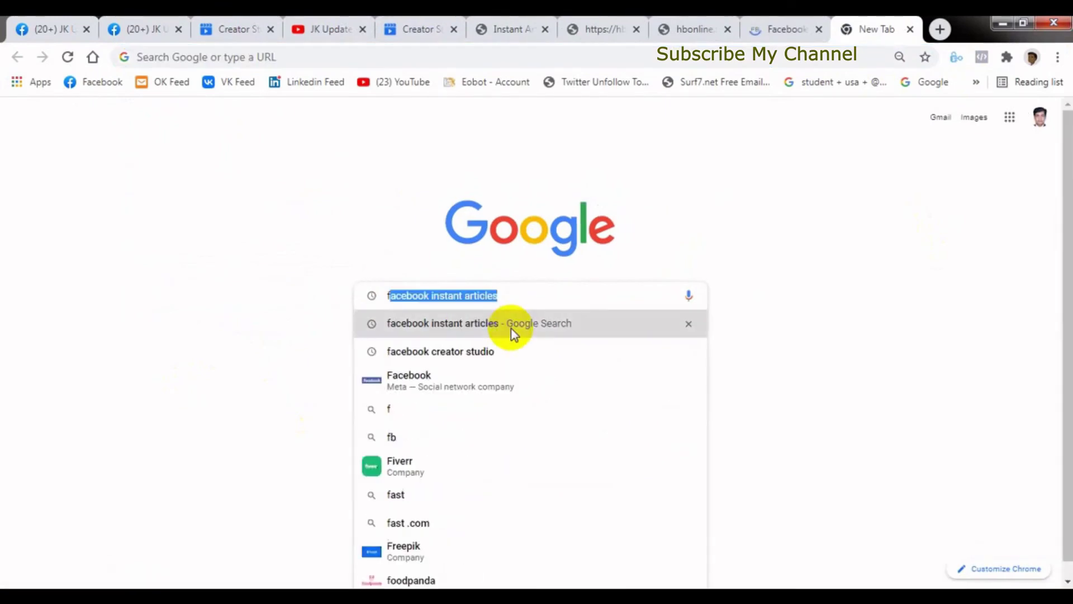
key("Right")
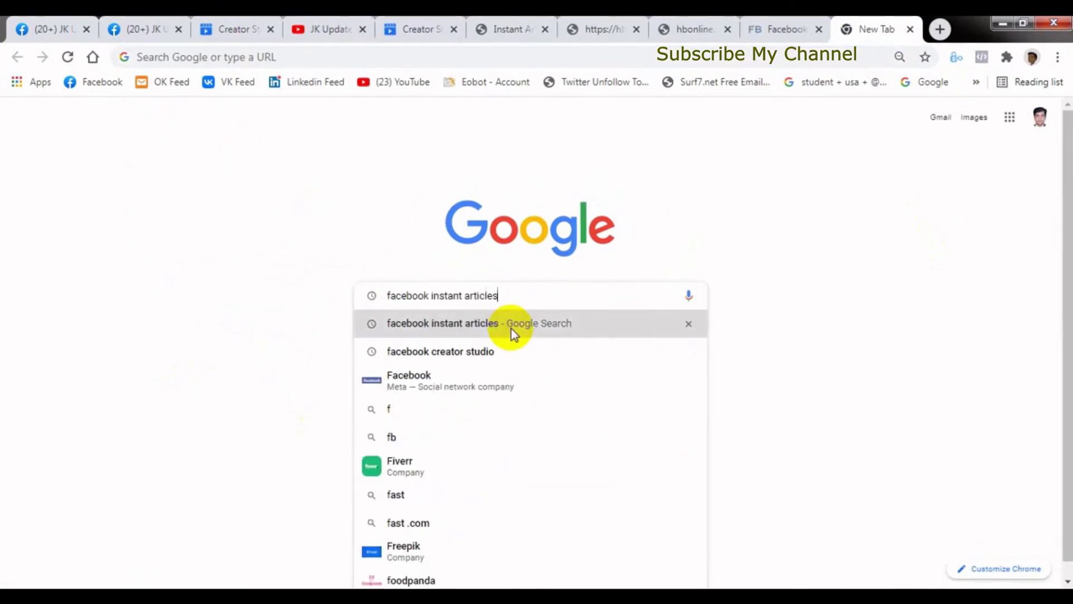
key("BackSpace")
key("BackSpace")
key("BackSpace")
key("BackSpace")
key("BackSpace")
key("BackSpace")
key("BackSpace")
key("BackSpace")
key("BackSpace")
key("BackSpace")
key("BackSpace")
key("BackSpace")
key("BackSpace")
key("BackSpace")
key("BackSpace")
key("BackSpace")
key("BackSpace")
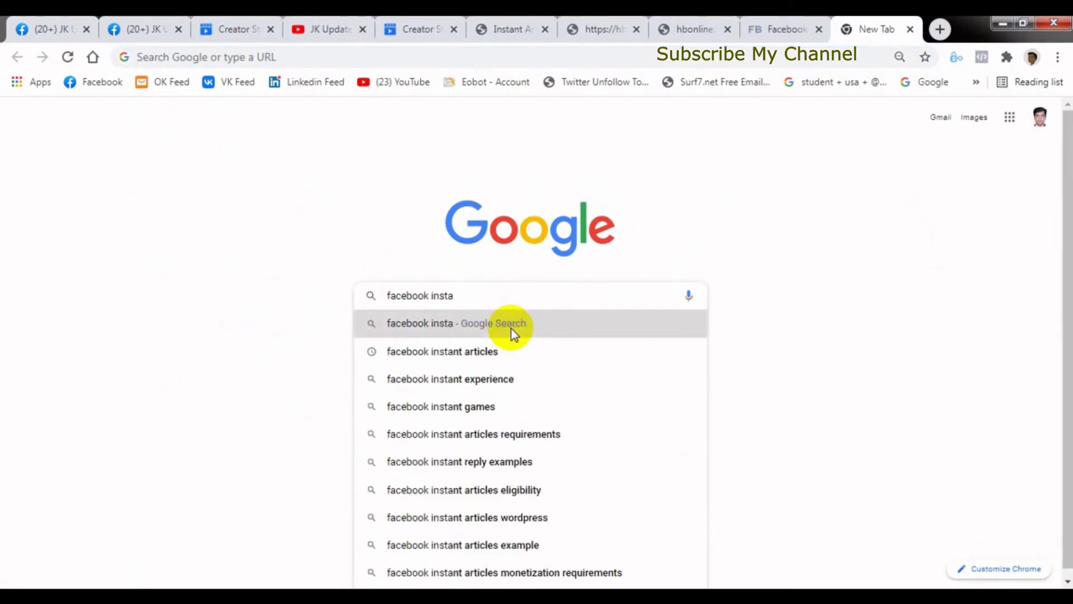
type("de")
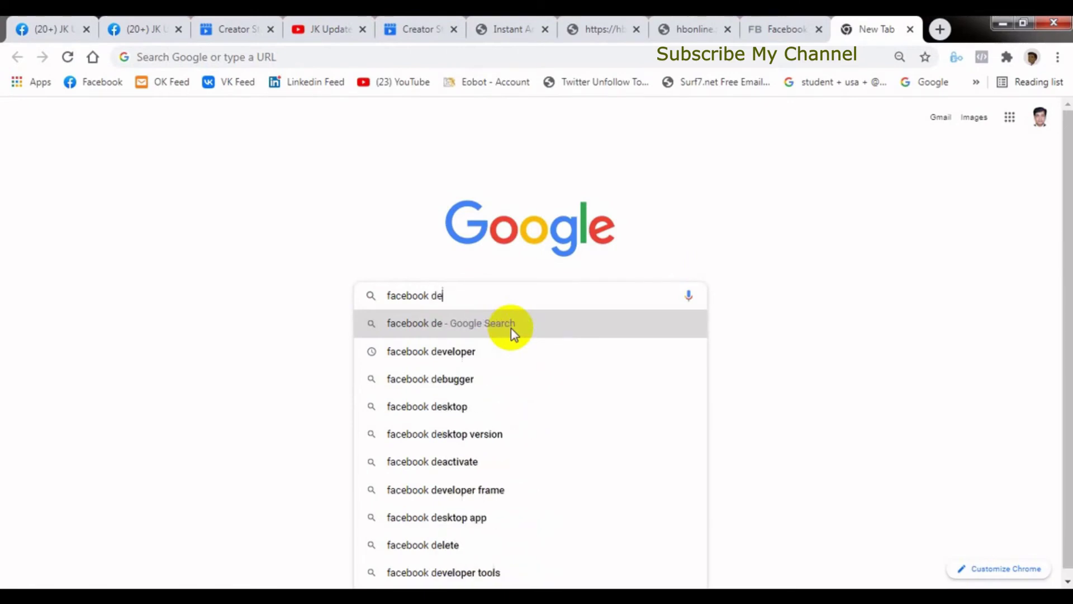
key("Down")
key("Return")
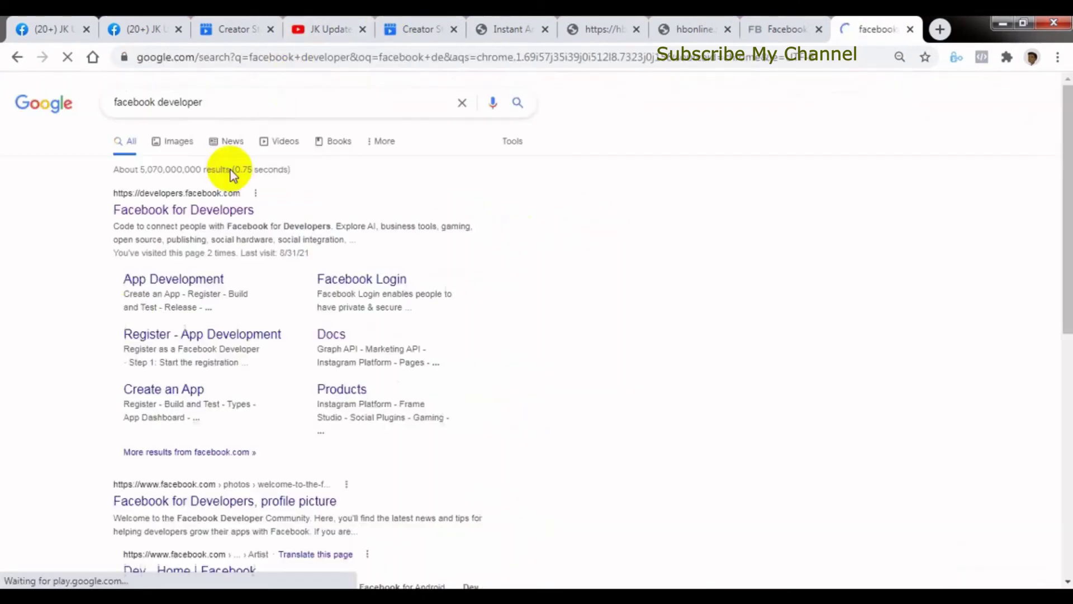
left_click(183, 221)
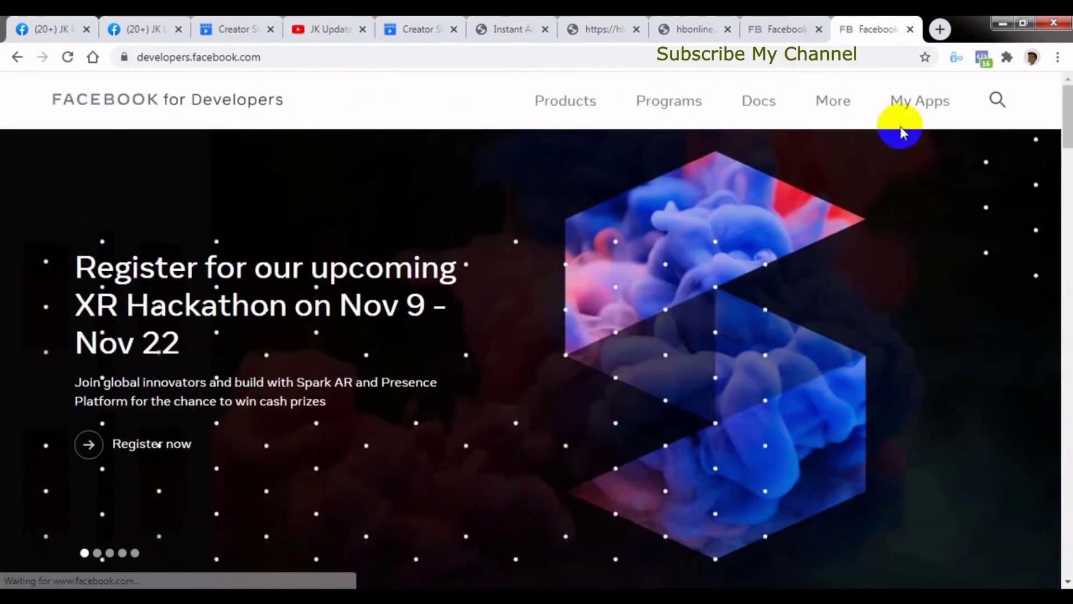
left_click(910, 29)
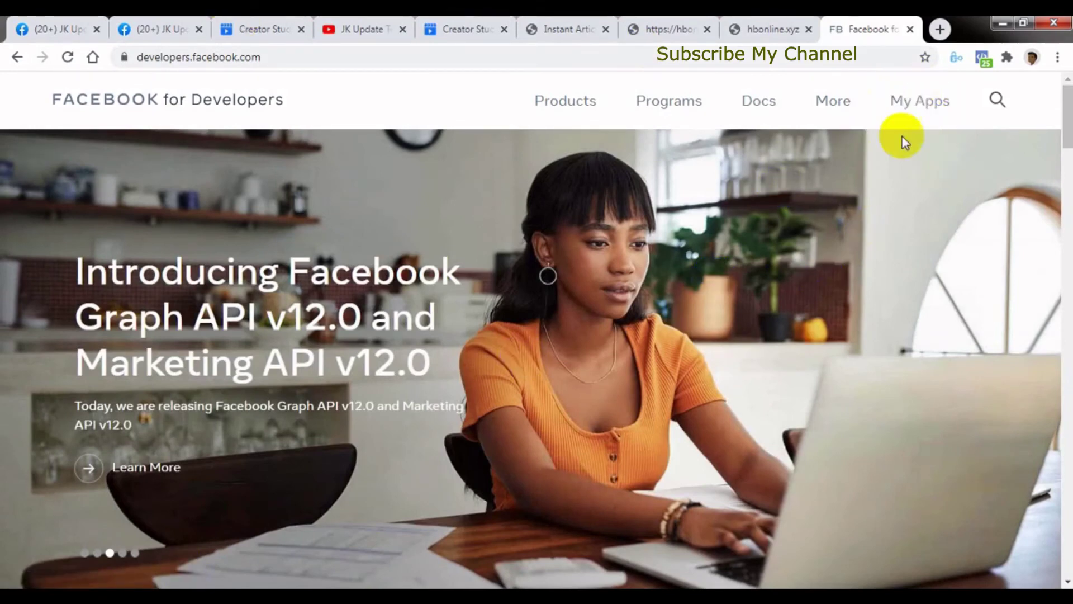
- Open the list of the account's existing apps on Facebook for Developers
left_click(667, 346)
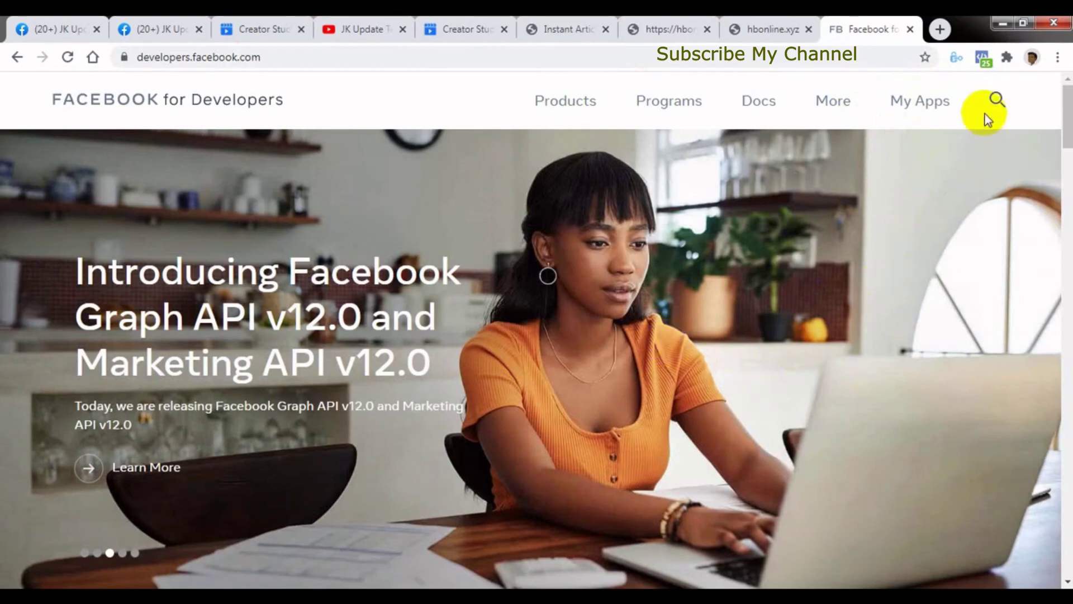
left_click(843, 238)
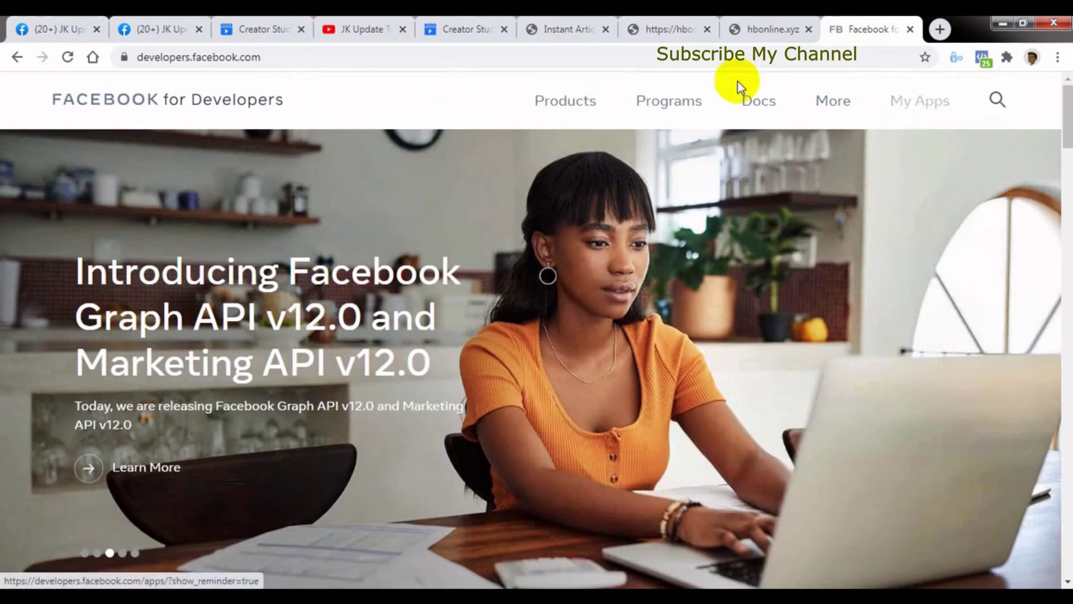
left_click(918, 115)
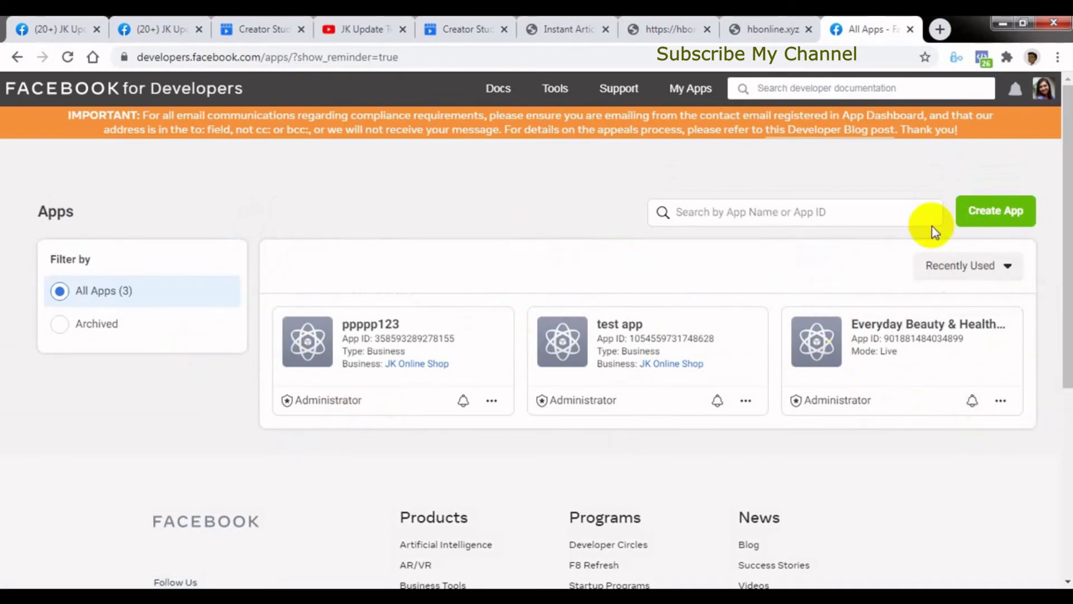
- Start creating a new app, choose Business as its type, and continue to the app details
left_click(999, 216)
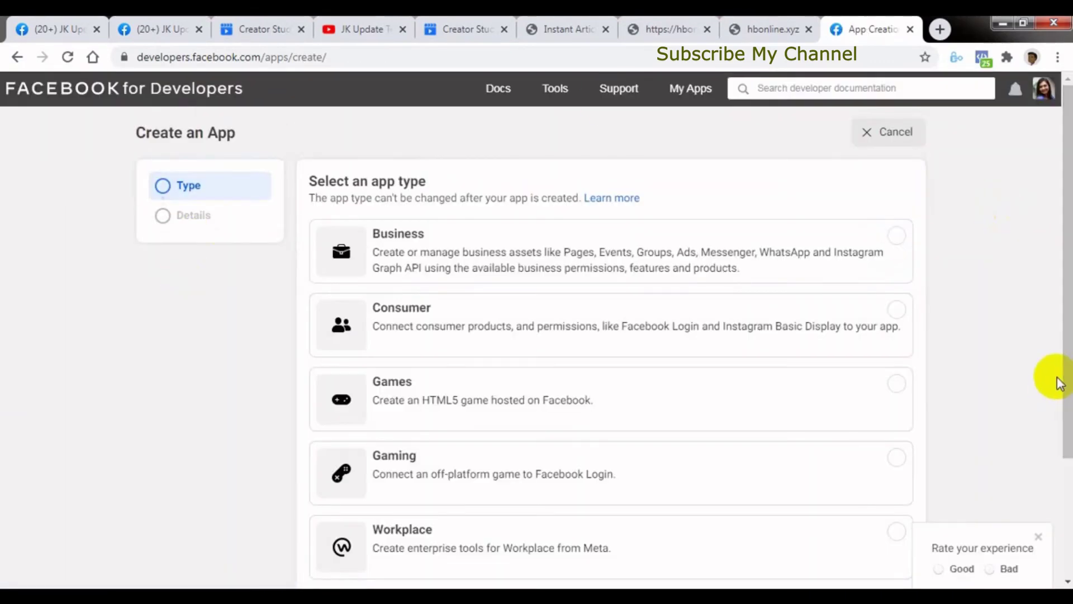
scroll(1060, 384, "down", 3)
scroll(958, 276, "up", 3)
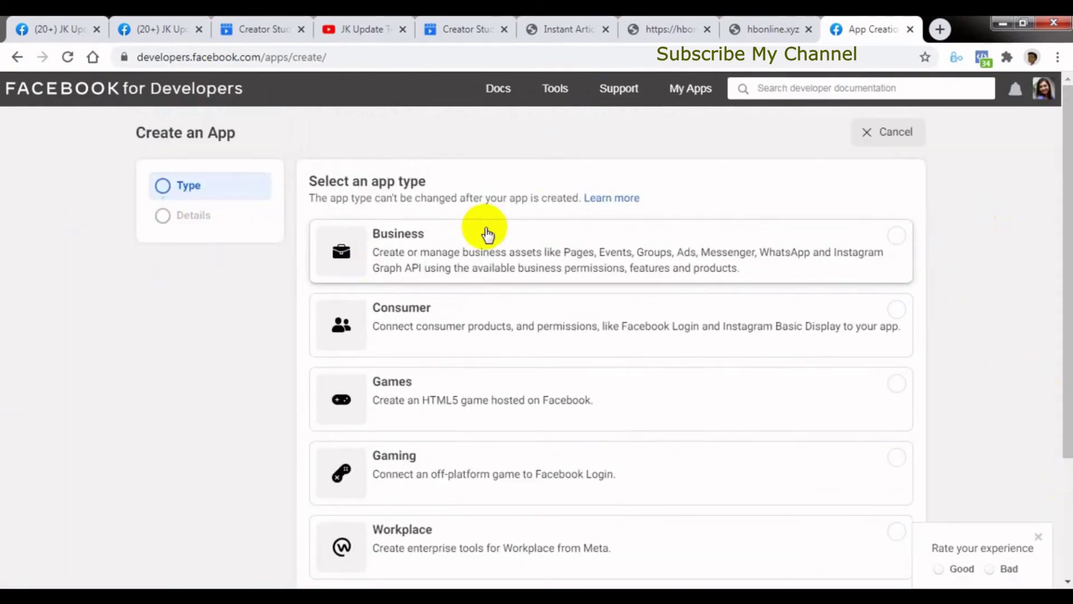
left_click(456, 239)
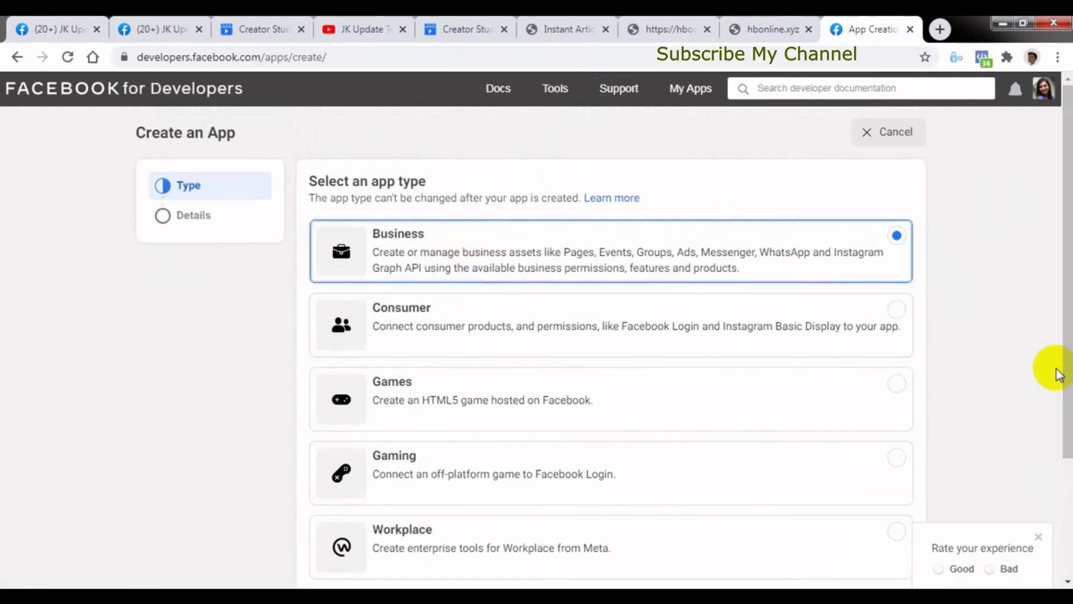
scroll(1059, 375, "down", 3)
left_click(888, 524)
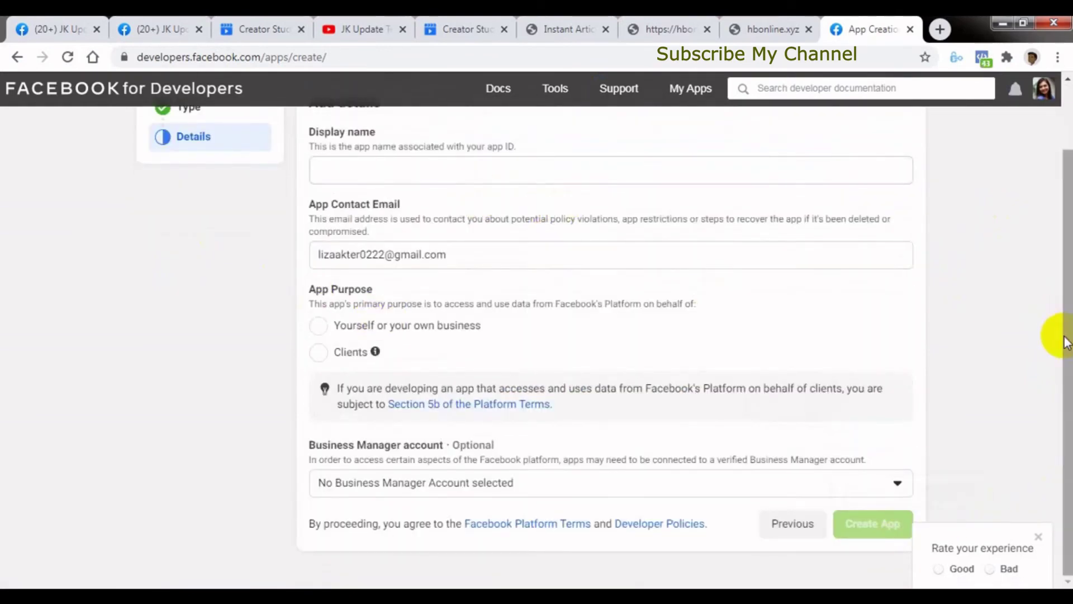
- Enter bbbbbbb as the app's display name and set its purpose to Yourself or your own business
left_click_drag(1065, 342, 1056, 249)
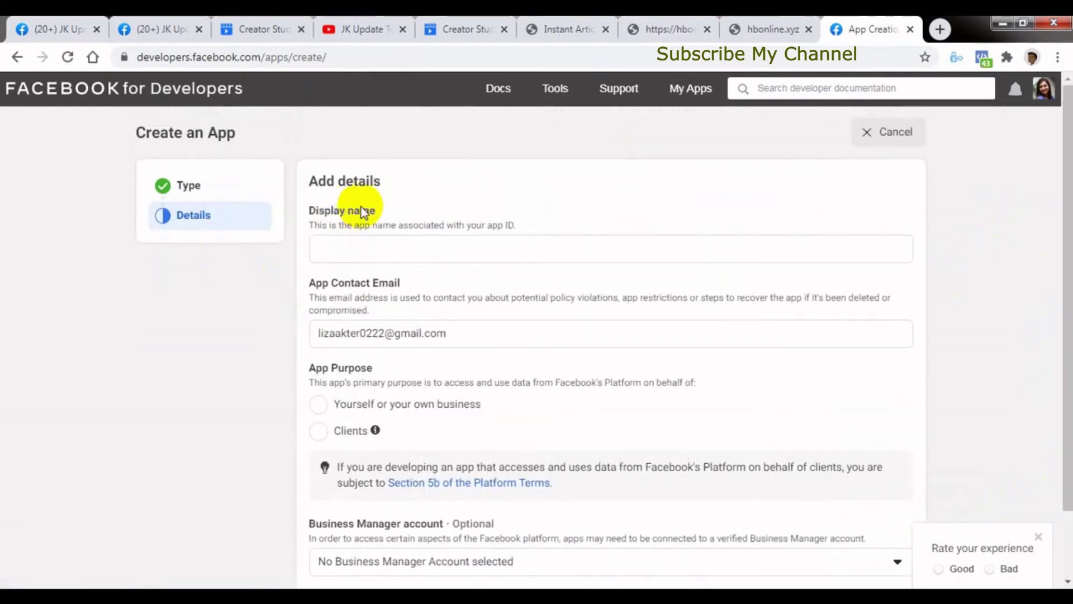
left_click(375, 253)
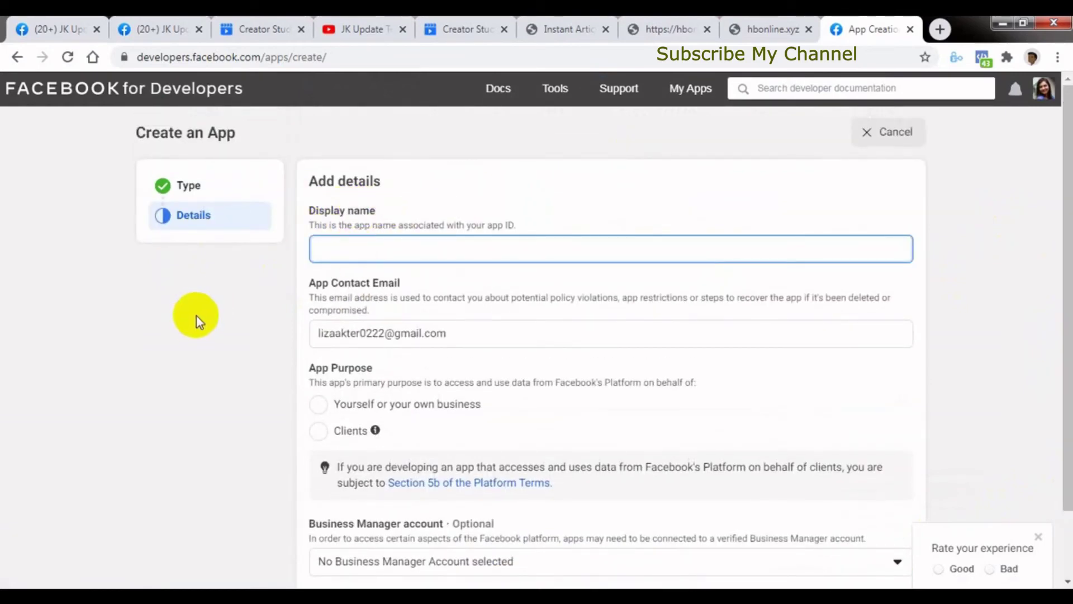
type("bbbbbbb")
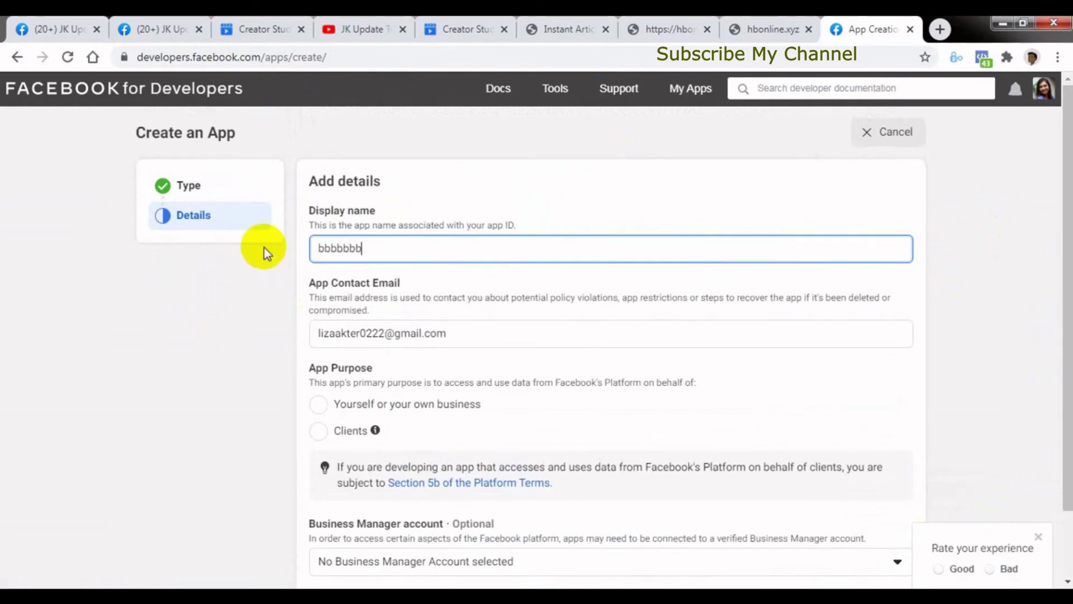
left_click_drag(1064, 414, 1064, 480)
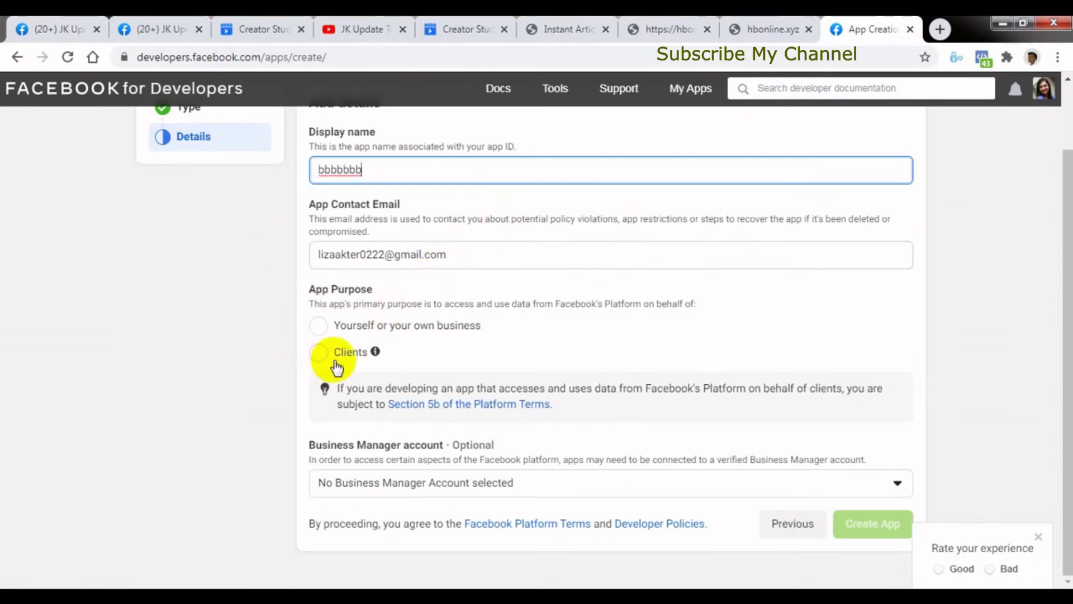
left_click(321, 326)
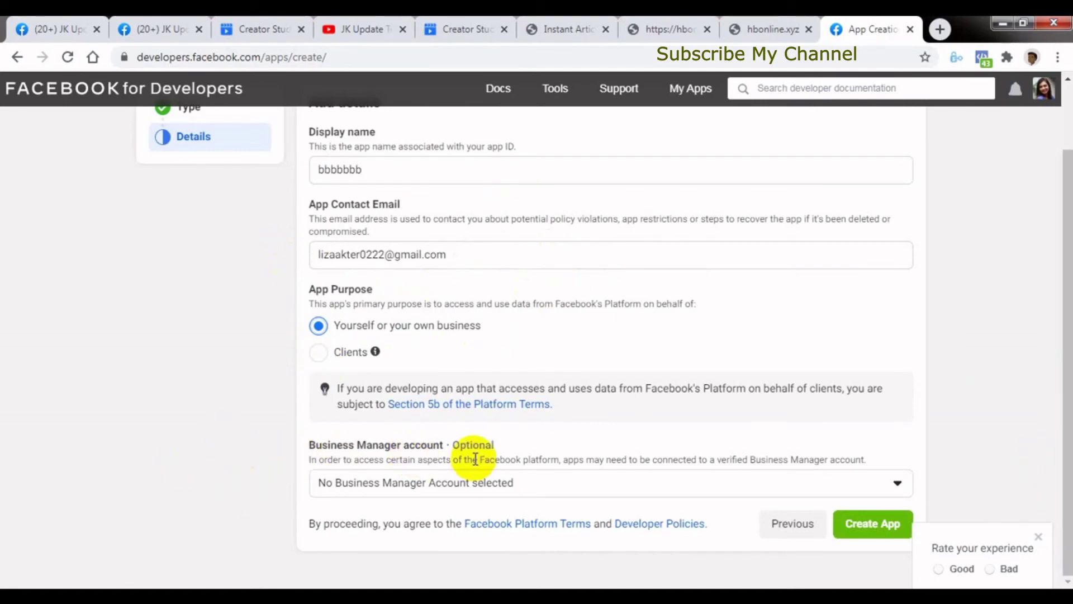
- Review the available Business Manager accounts for the app, keeping No Business Manager Account selected
left_click(377, 484)
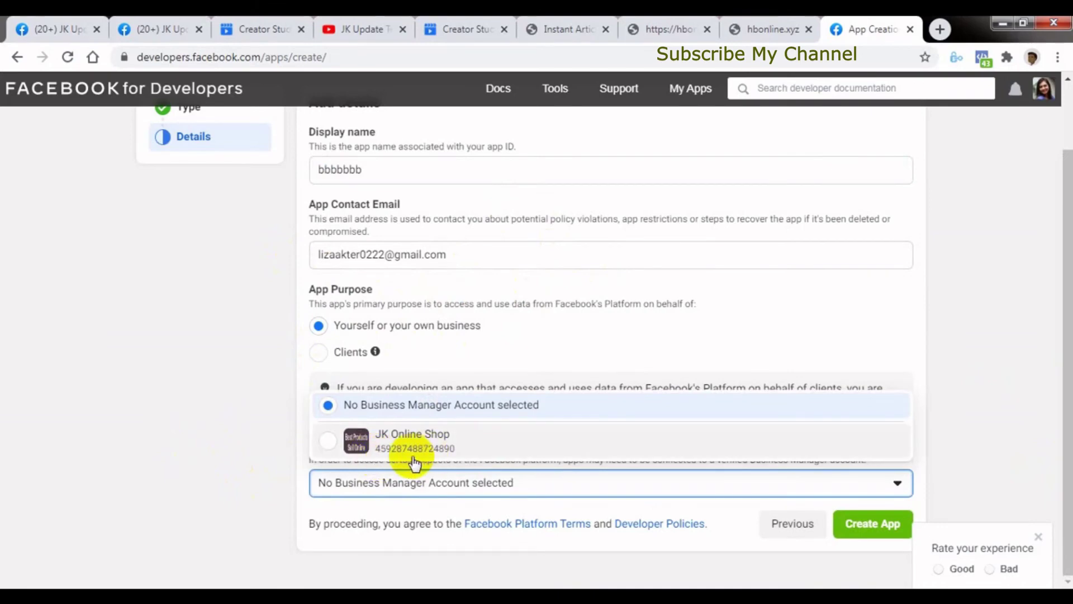
left_click(329, 414)
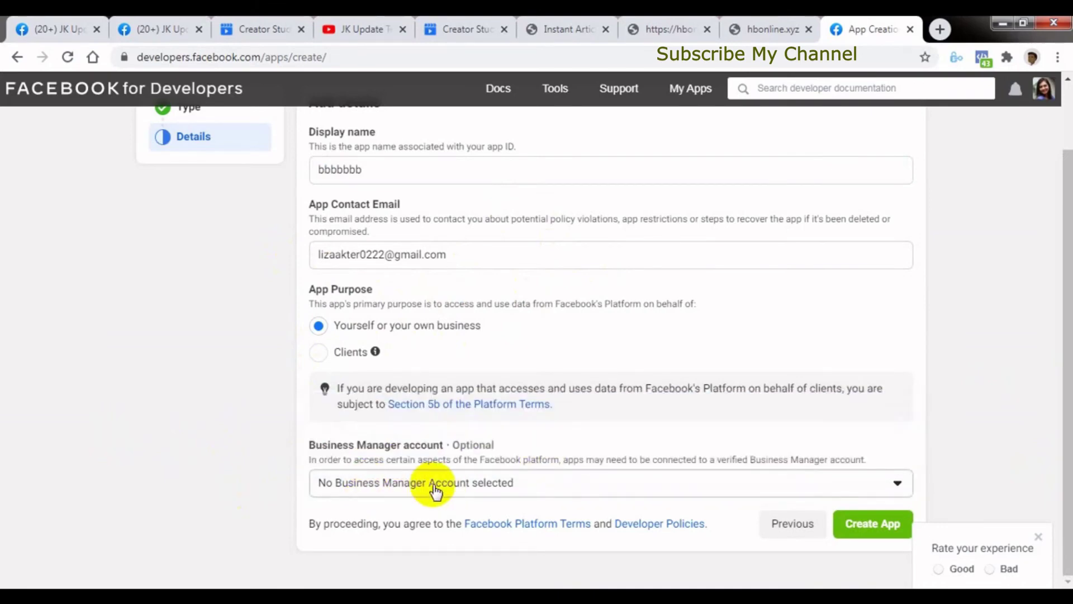
left_click(395, 484)
left_click(212, 450)
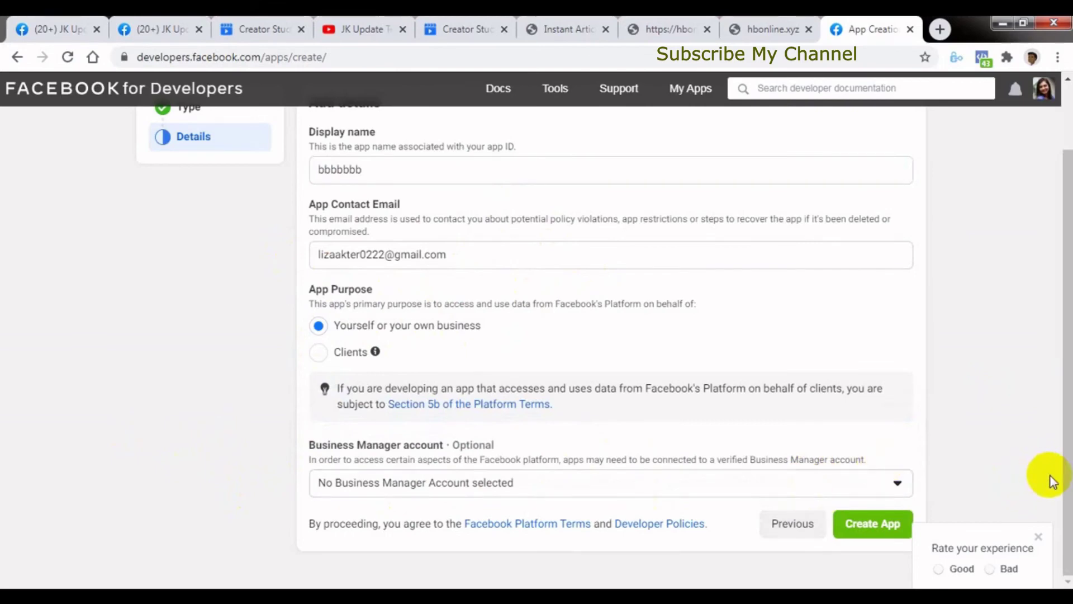
- Create the Business app and confirm it by re-entering the account password with the saved login
left_click_drag(1066, 455, 1062, 558)
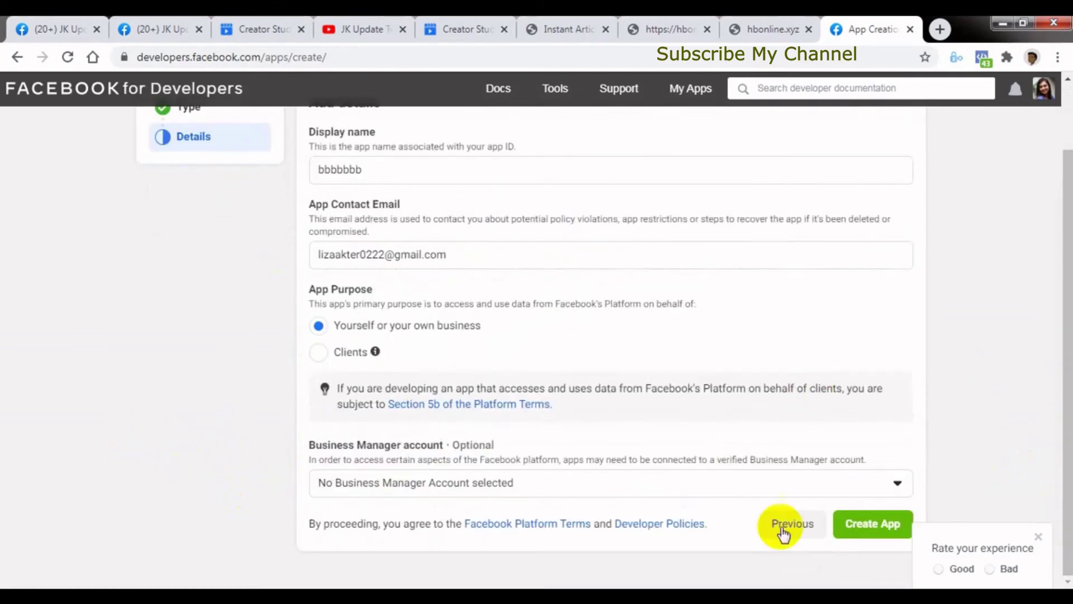
left_click(873, 529)
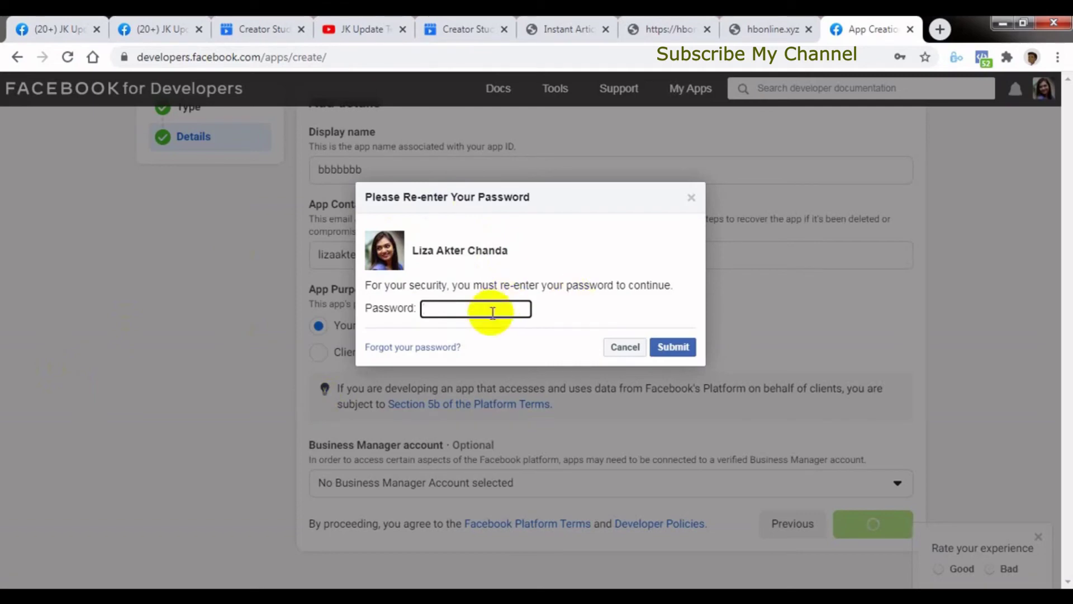
left_click(474, 307)
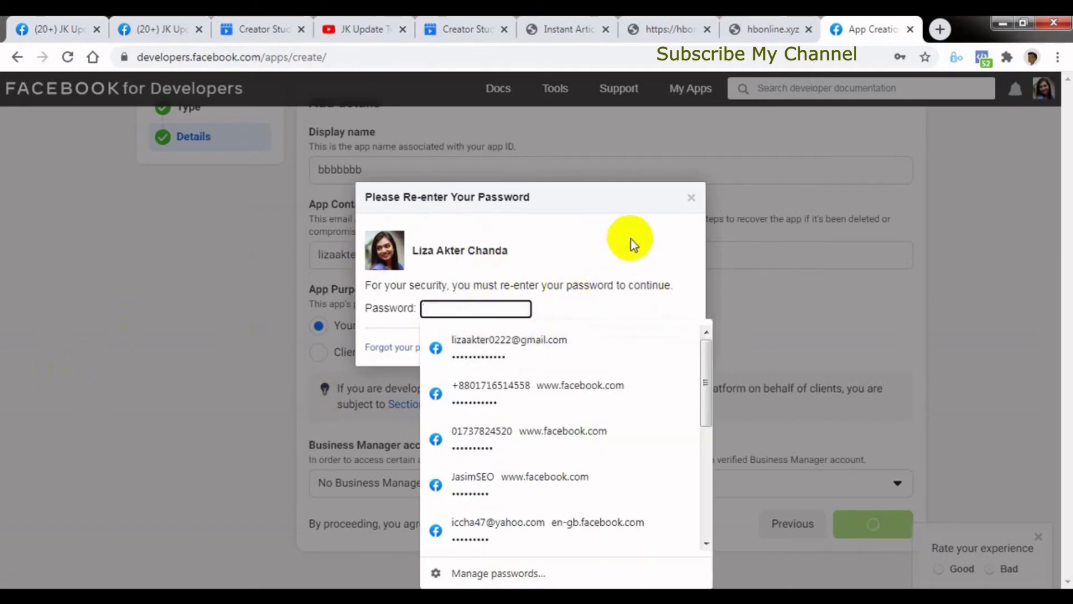
left_click(484, 341)
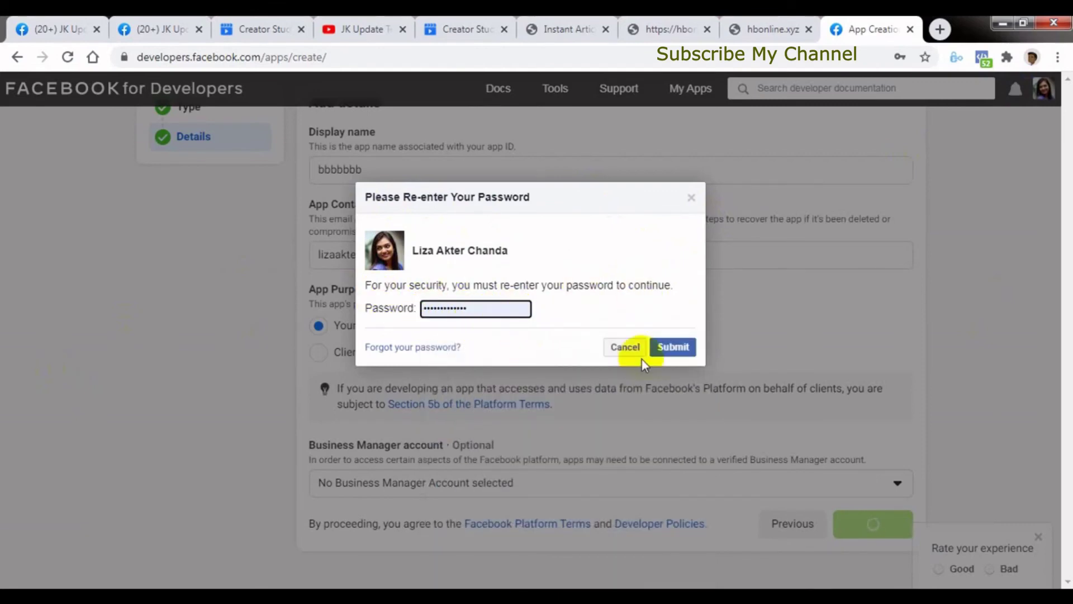
left_click(676, 347)
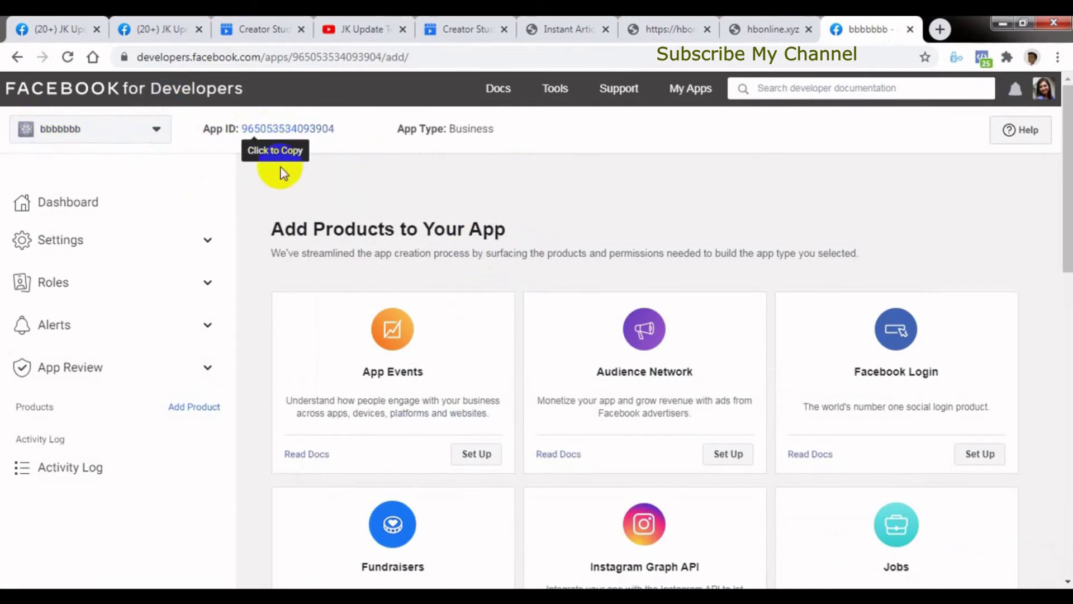
- Open the new app's dashboard and copy its App ID
left_click(82, 204)
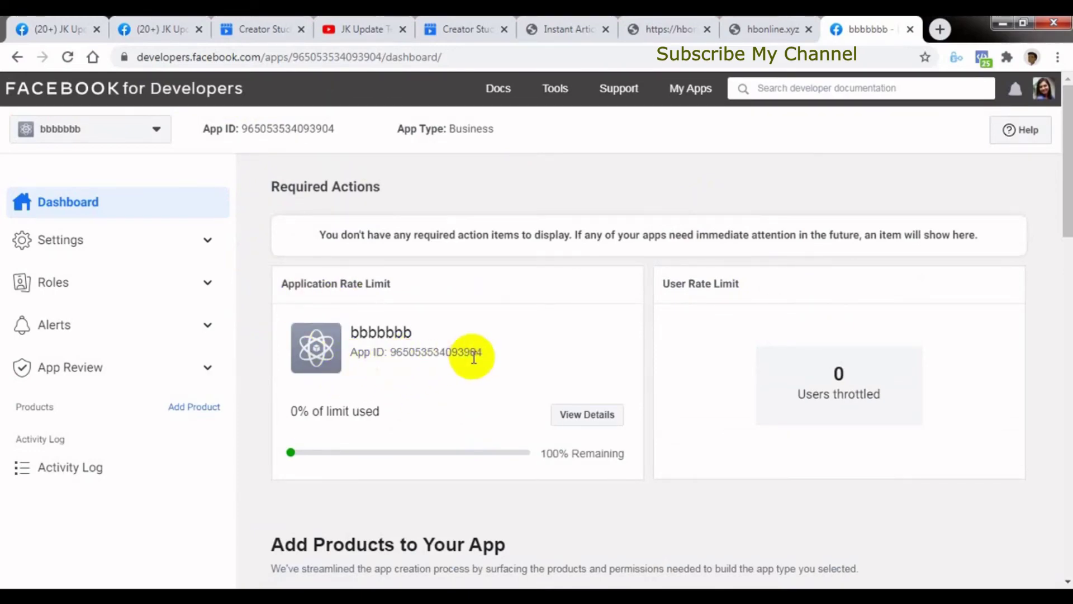
left_click(291, 129)
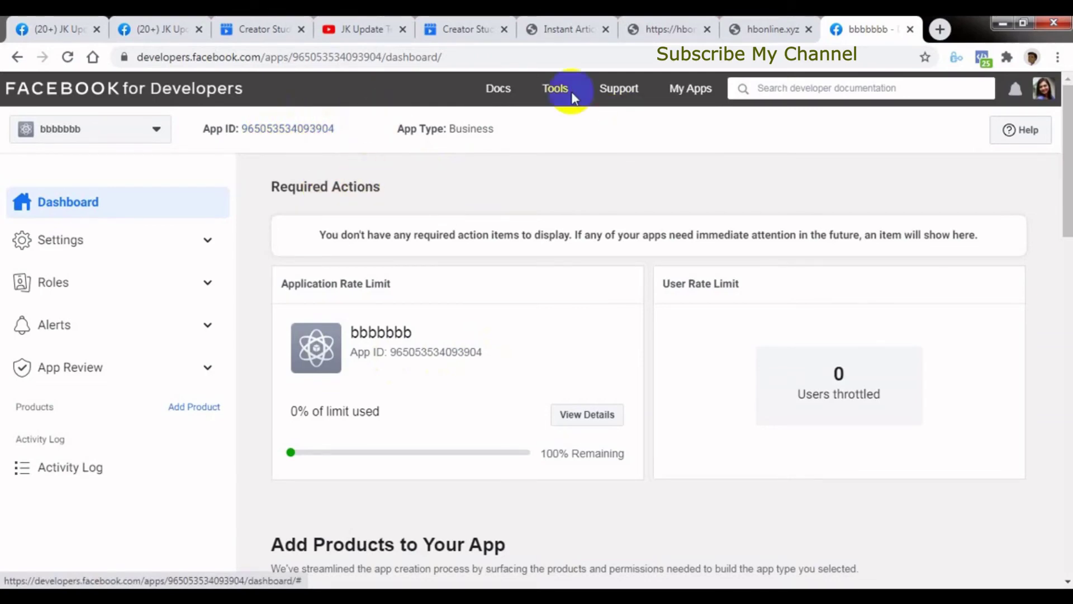
left_click(669, 85)
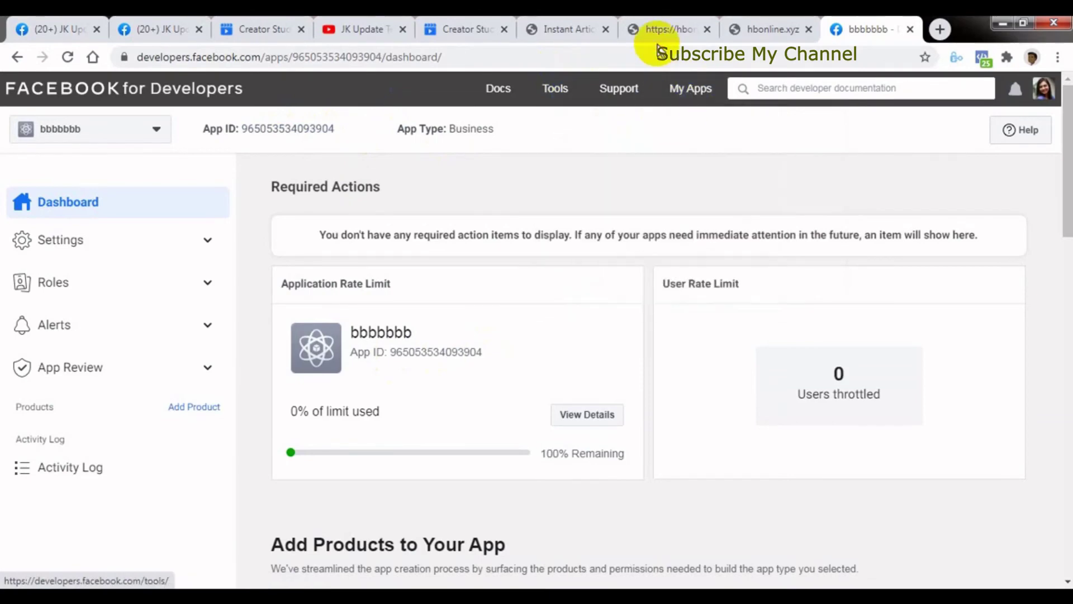
- Check the Facebook App fields in the WordPress Instant Articles settings, and return to the bbbbbbb app's dashboard
left_click(674, 29)
left_click(631, 51)
left_click(568, 29)
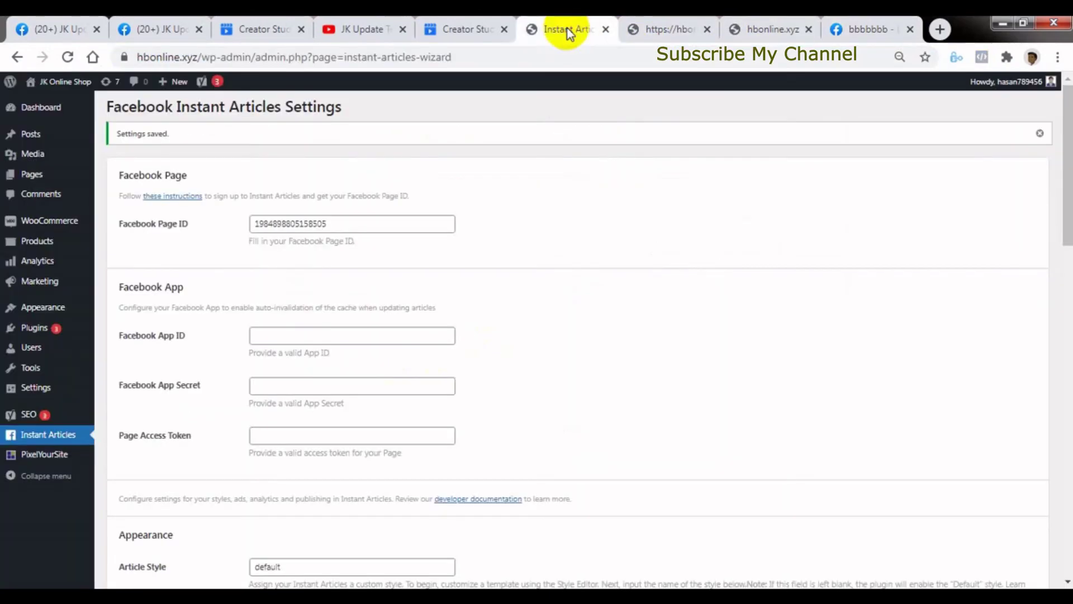
left_click(867, 29)
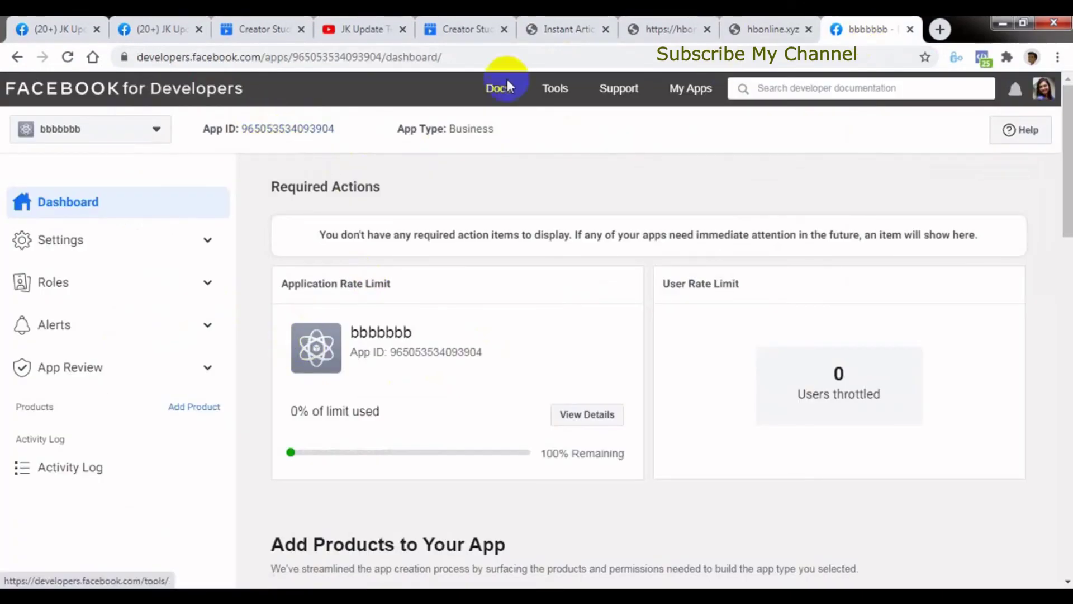
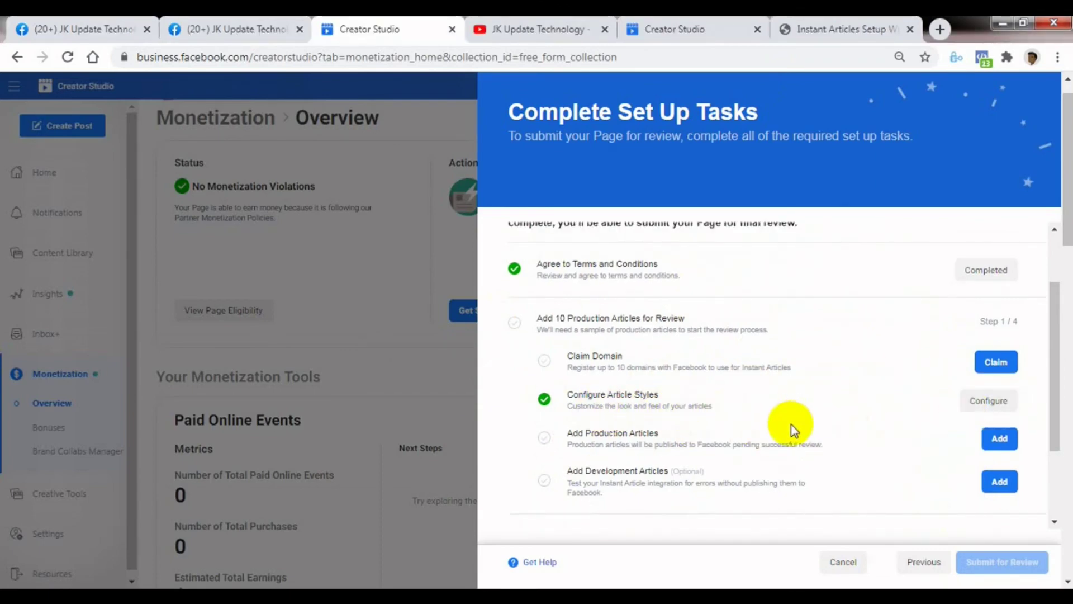
- Start a new article style from Creator Studio's Configure Article Styles task and open its logo settings
left_click(984, 402)
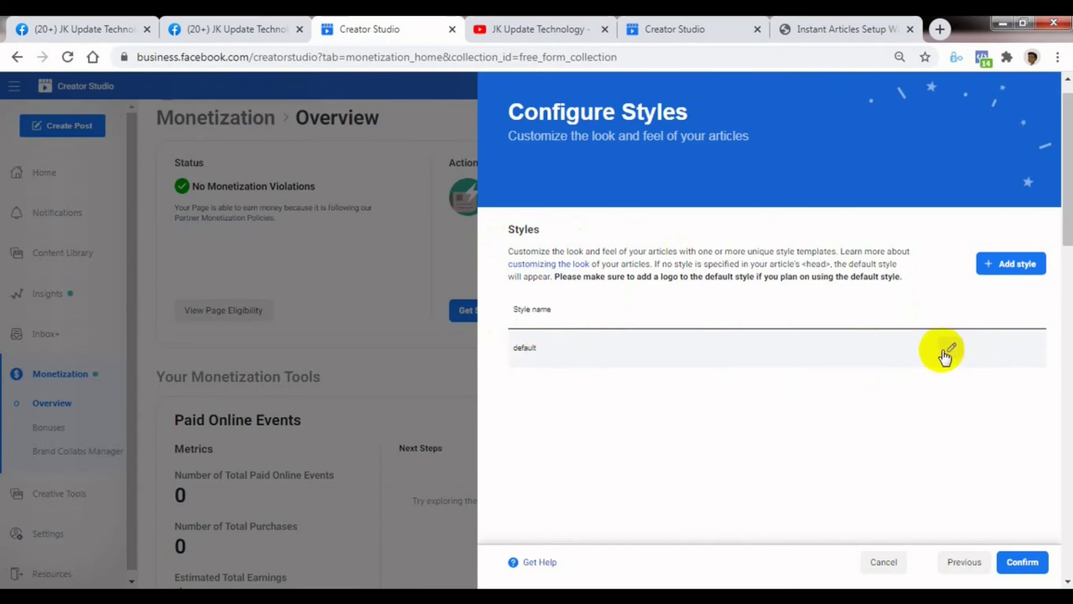
left_click(1014, 265)
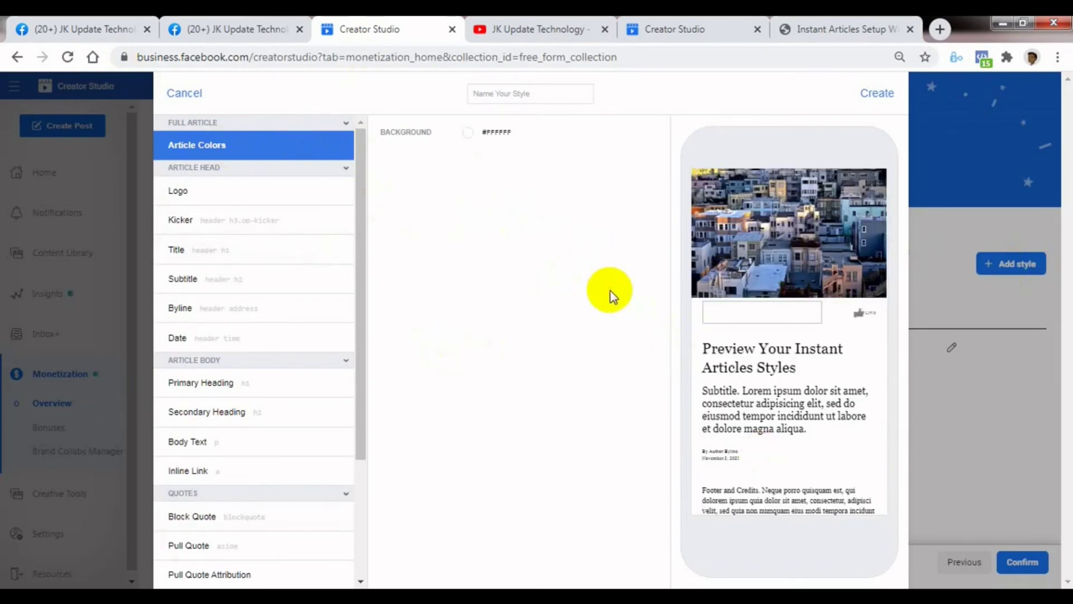
left_click(222, 197)
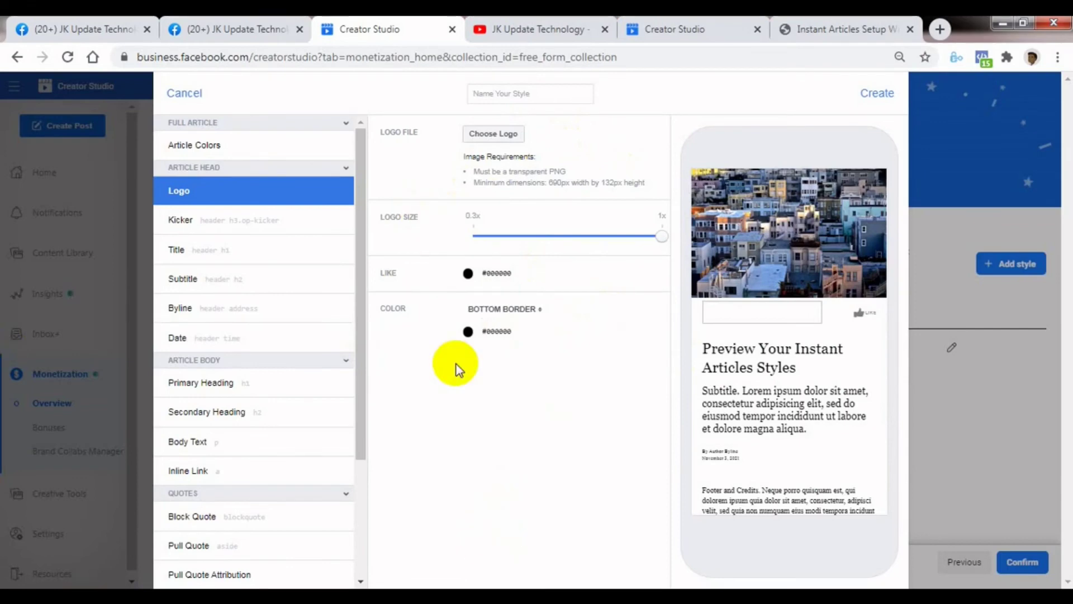
- Switch to Adobe Photoshop and open the camera image 51fALftImuL._AC_SL1200_ from the Desktop
left_click(21, 585)
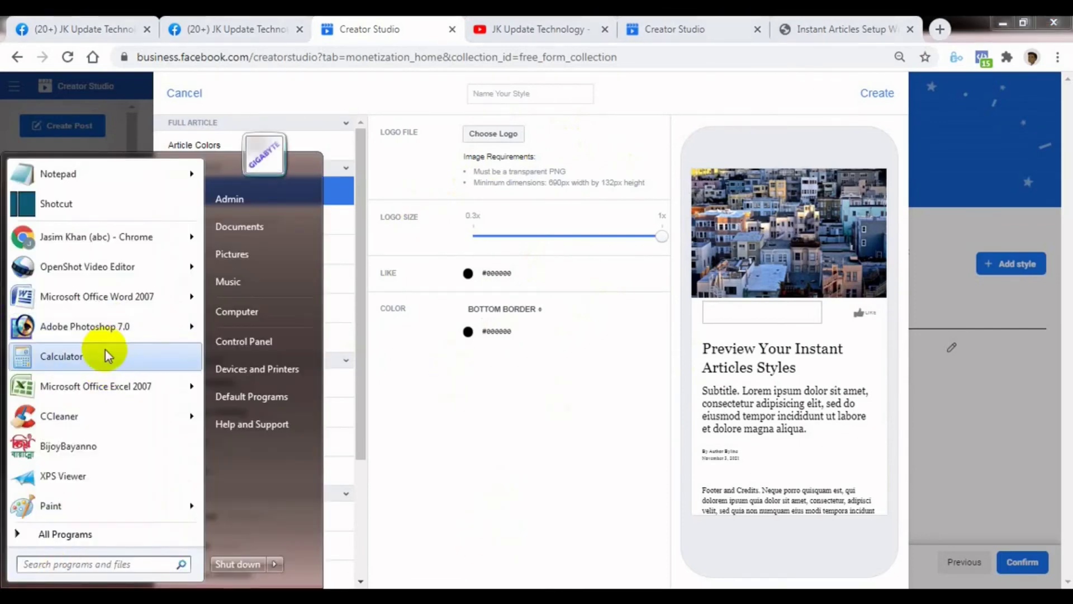
left_click(118, 326)
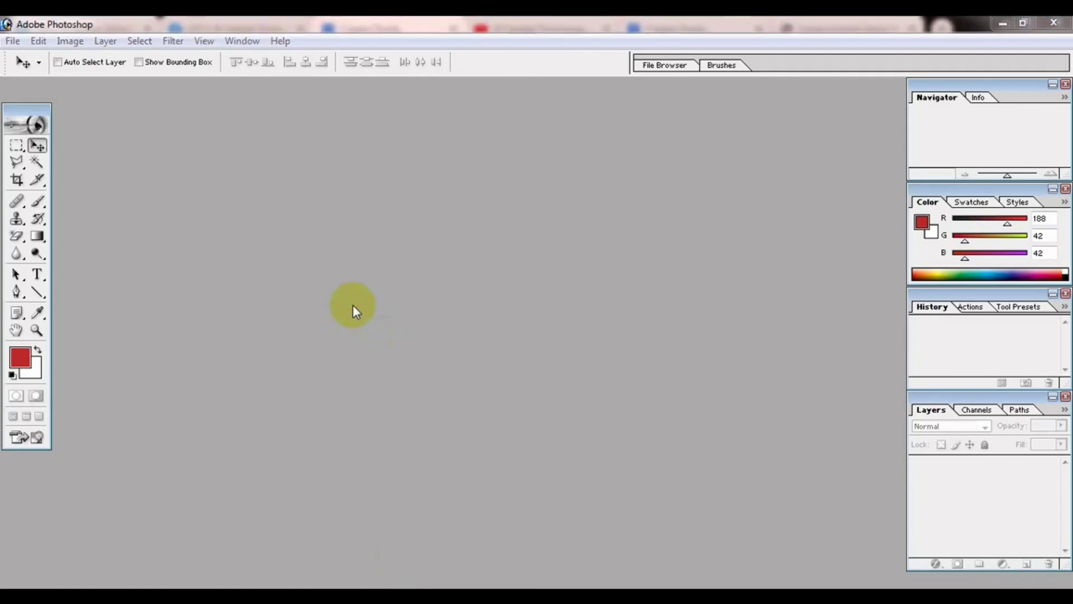
double_click(354, 304)
left_click(34, 149)
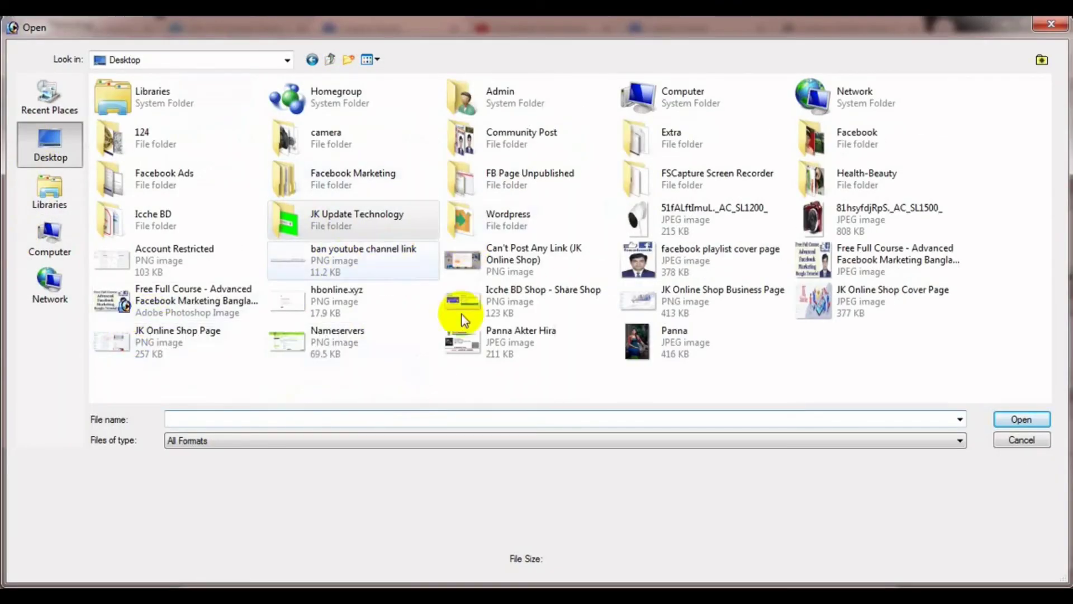
double_click(665, 231)
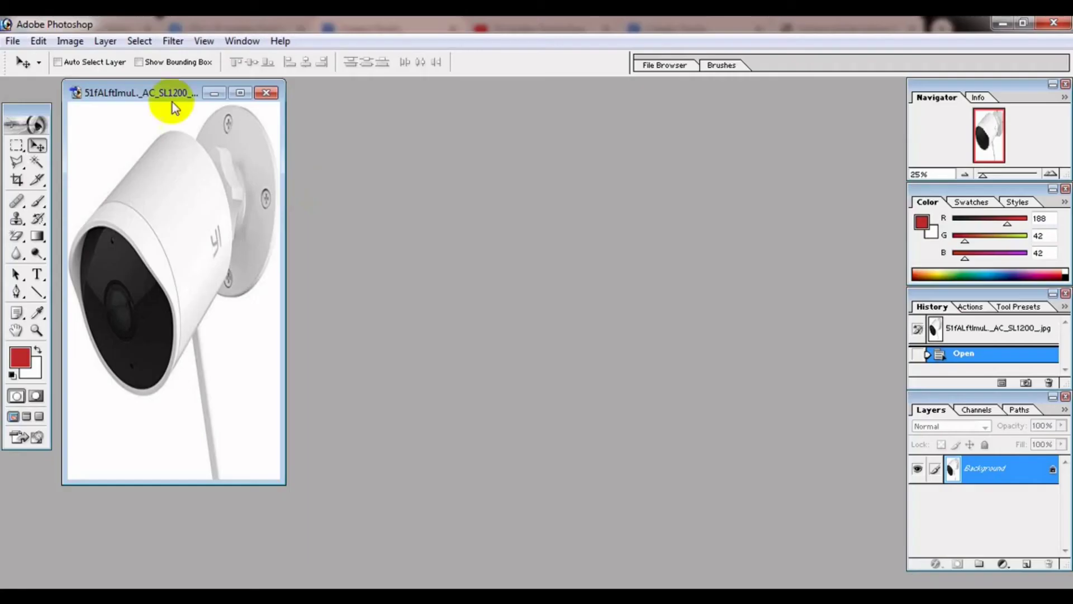
- Resize the camera image to 690 pixels wide by 132 pixels high with proportions unconstrained
left_click(70, 40)
left_click(109, 164)
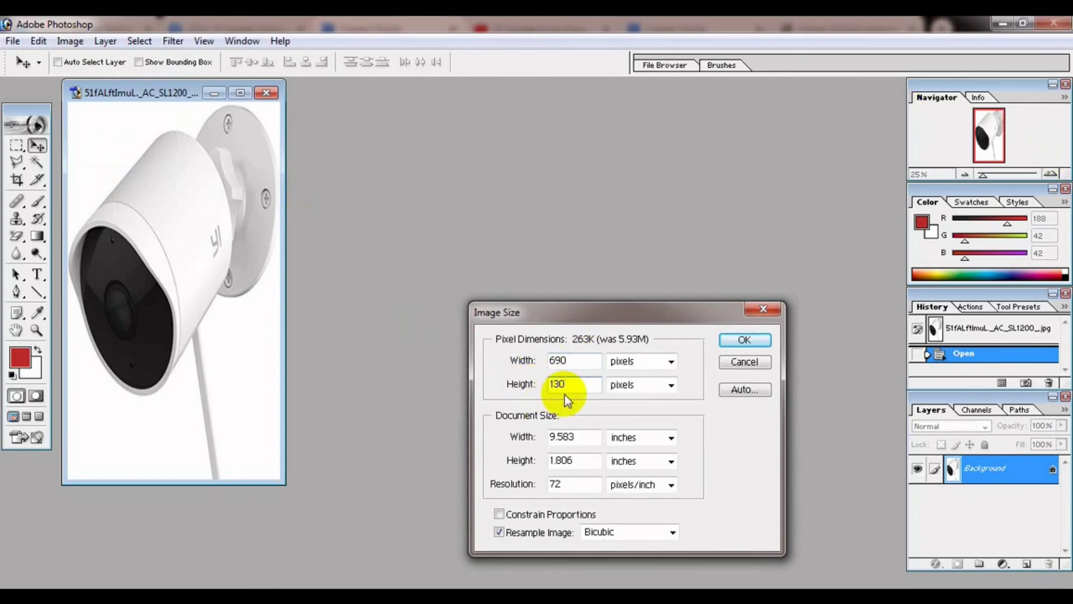
key("BackSpace")
type("0")
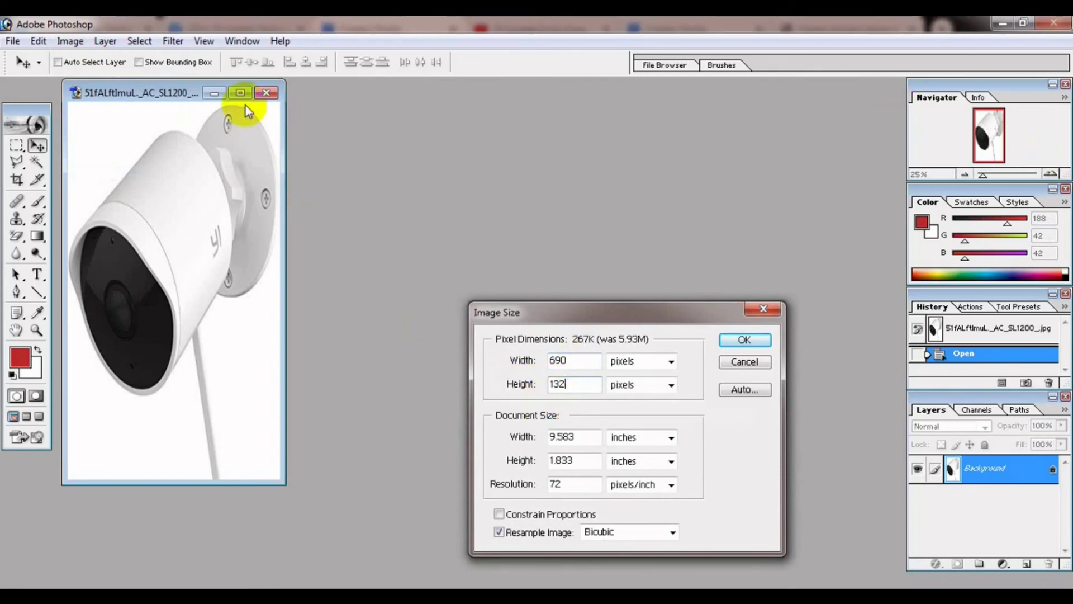
left_click(744, 340)
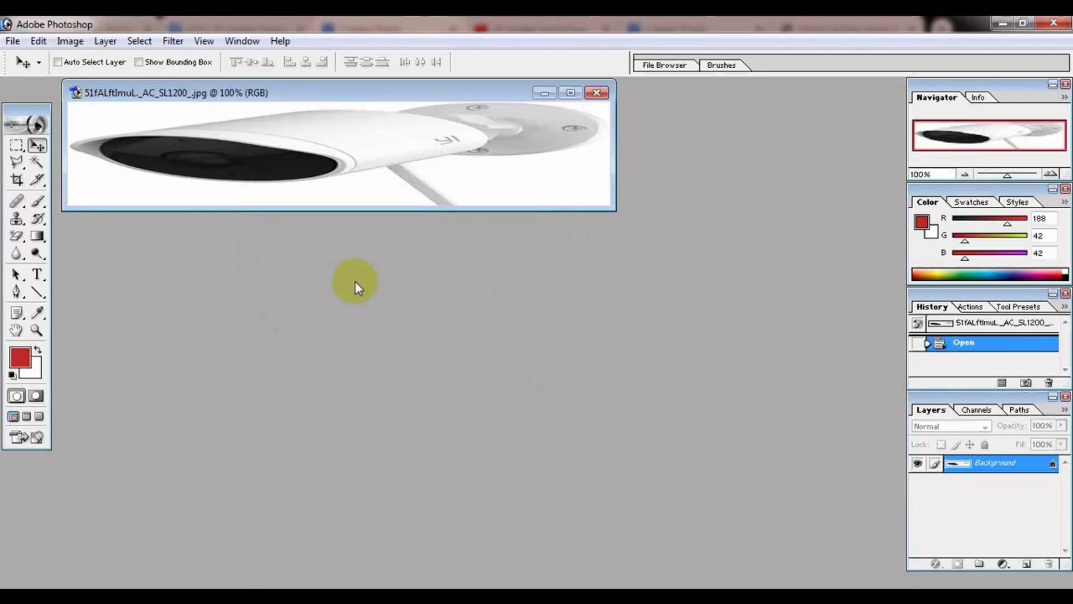
- Save the resized image to the Desktop as a PNG named ppppp with no interlacing
left_click(10, 41)
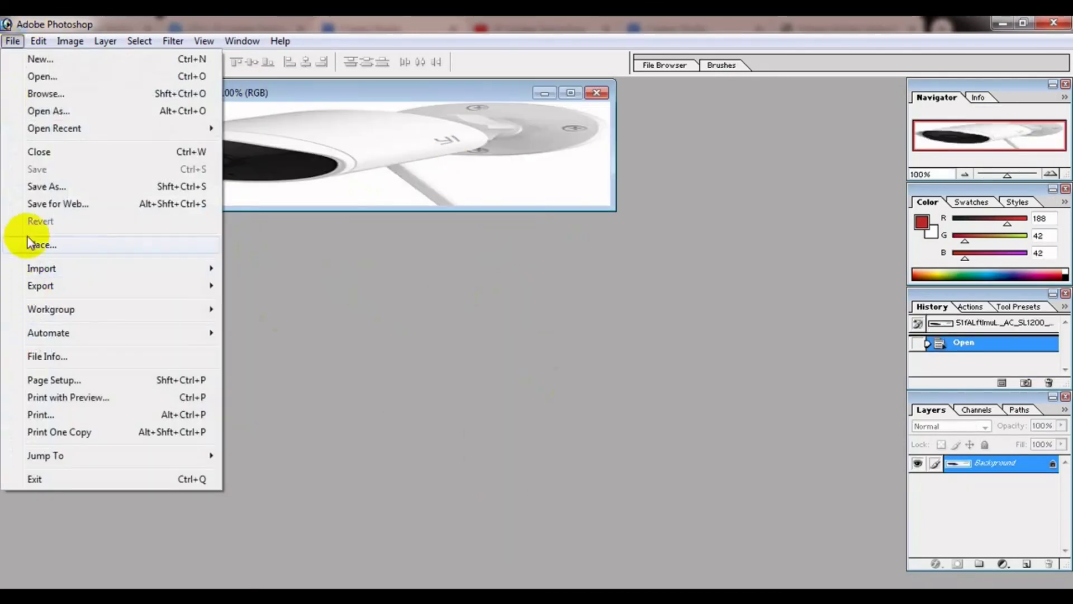
left_click(42, 185)
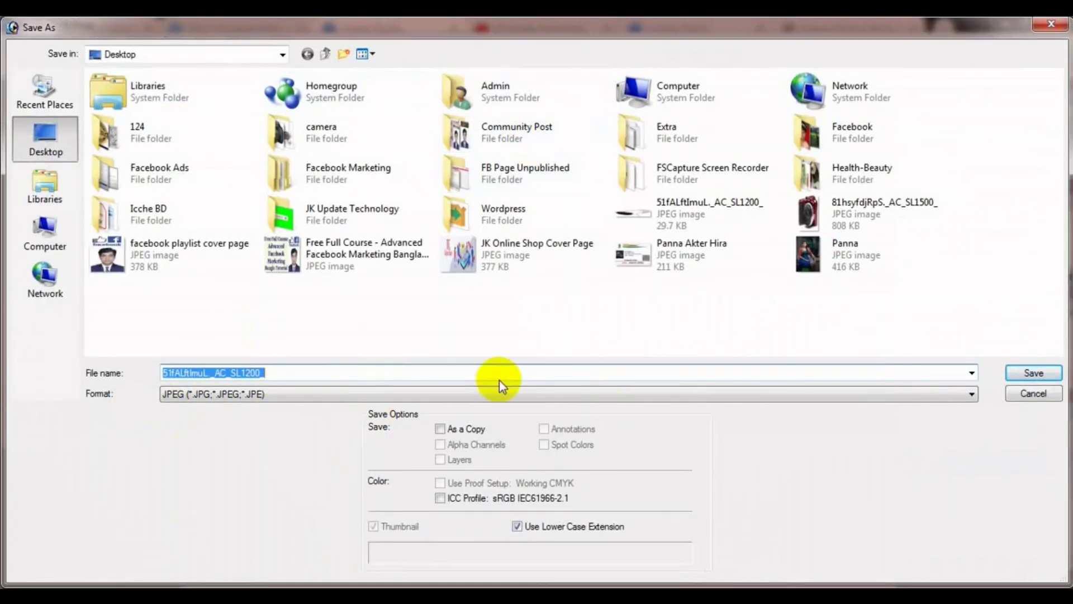
left_click(449, 393)
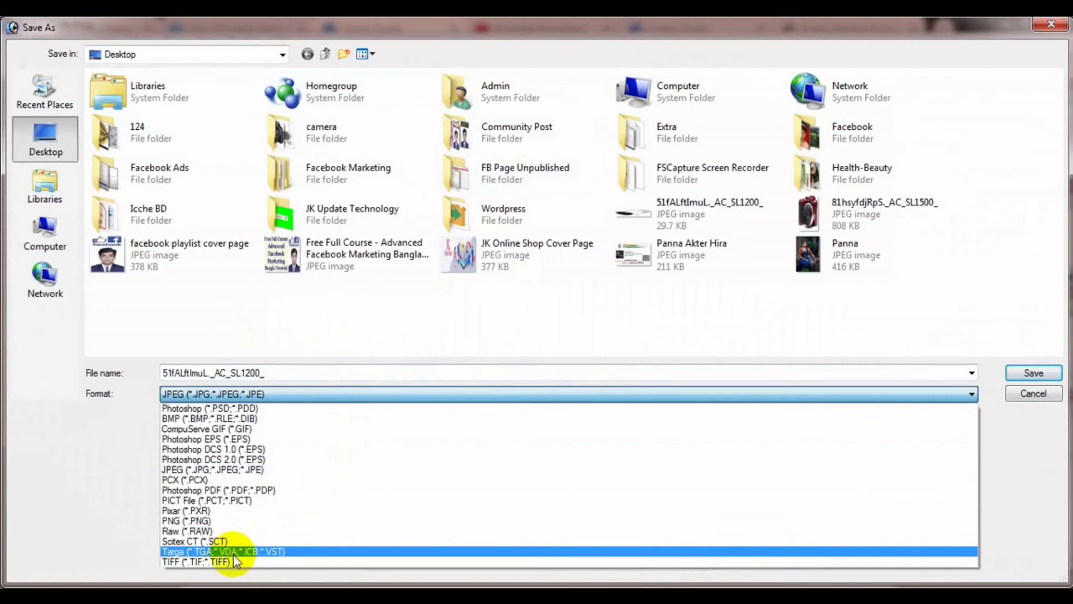
left_click(215, 522)
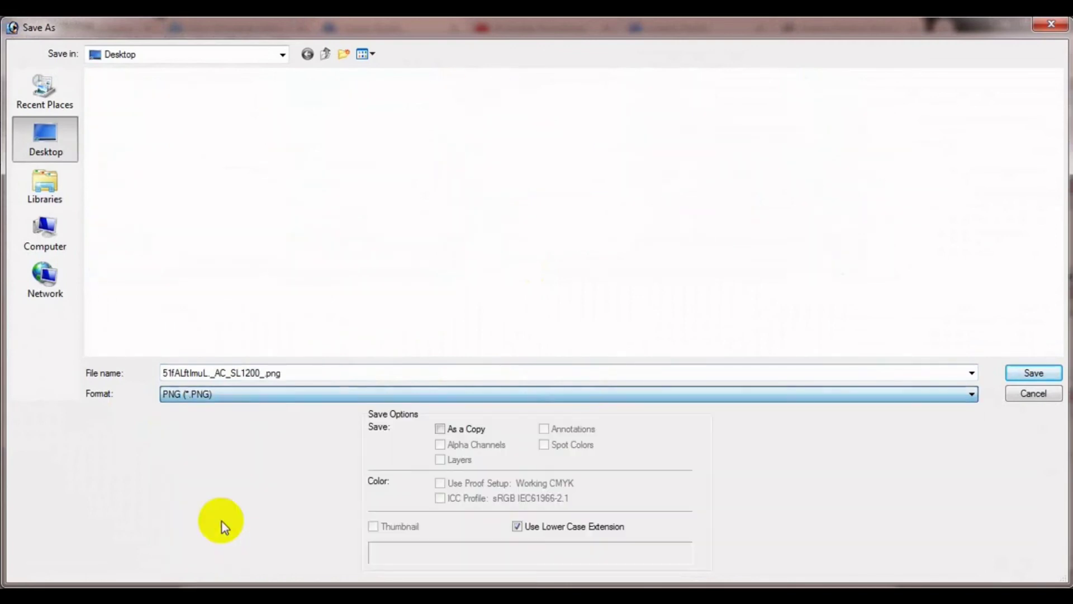
double_click(331, 376)
type("ppppp")
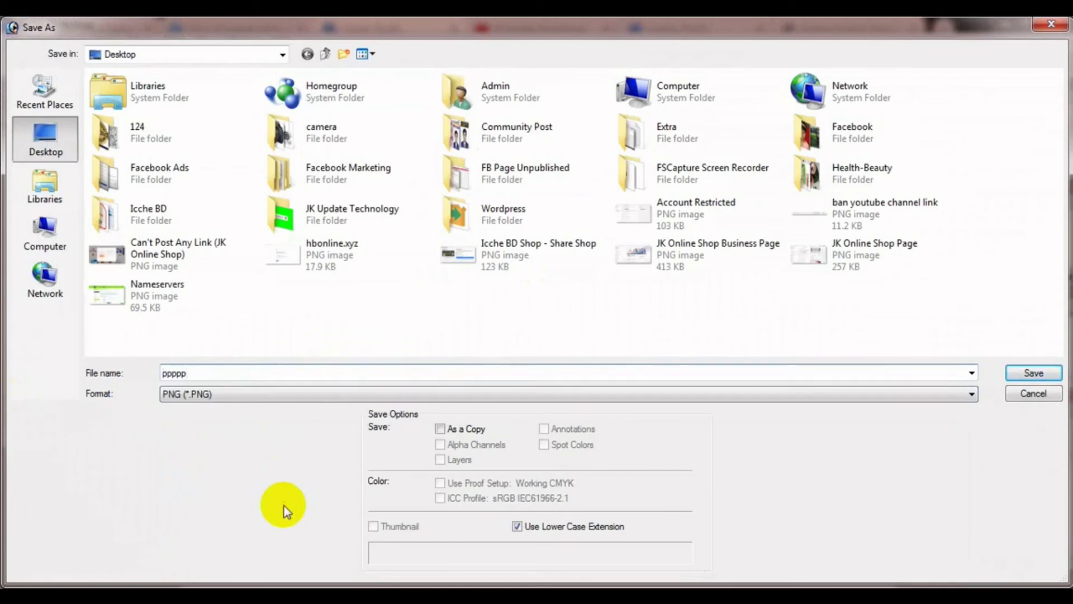
left_click(1031, 373)
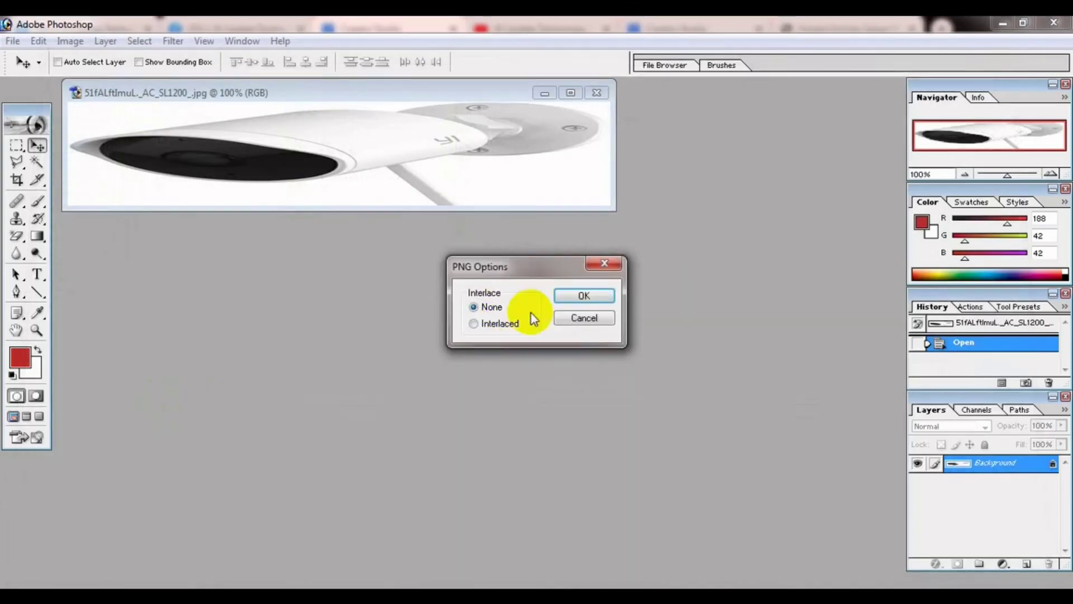
left_click(577, 293)
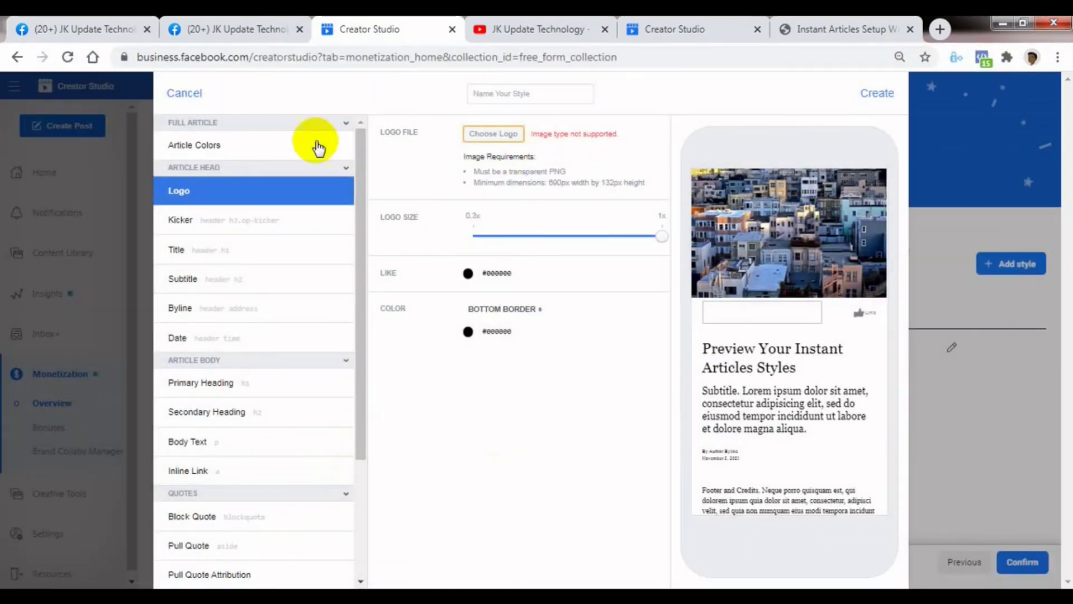
- Back in Creator Studio, set the PNG image ppppp from the Desktop as the article style's logo
left_click_drag(505, 171, 627, 164)
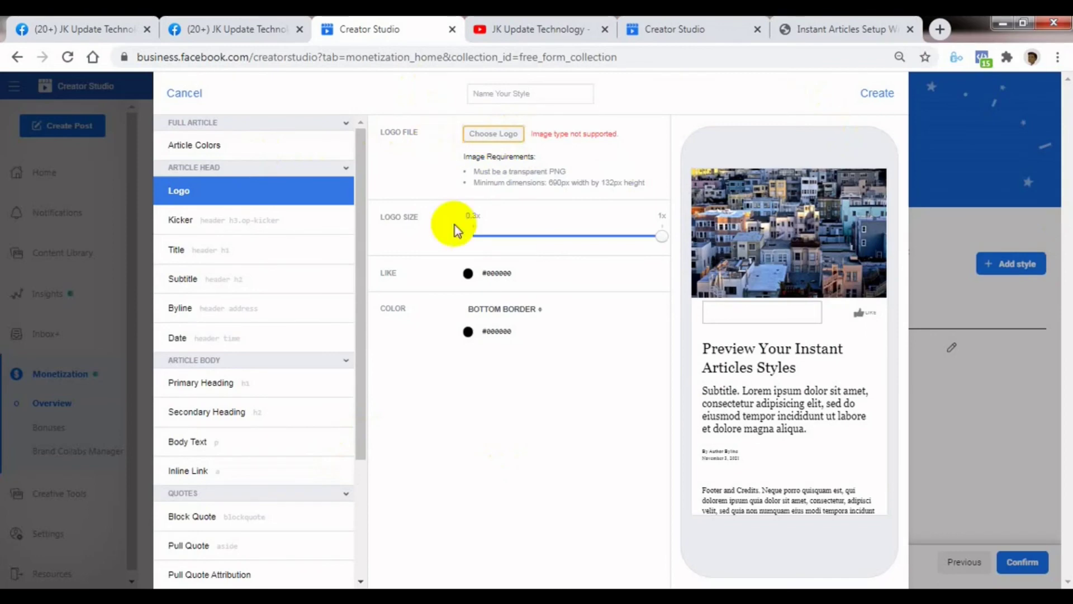
left_click(499, 134)
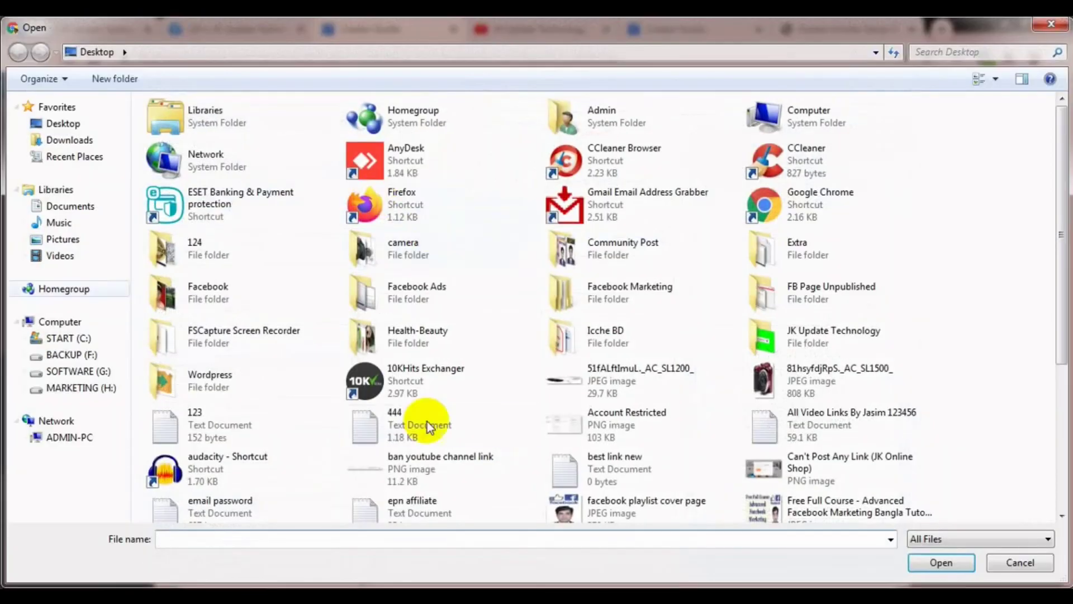
left_click(393, 426)
key("p")
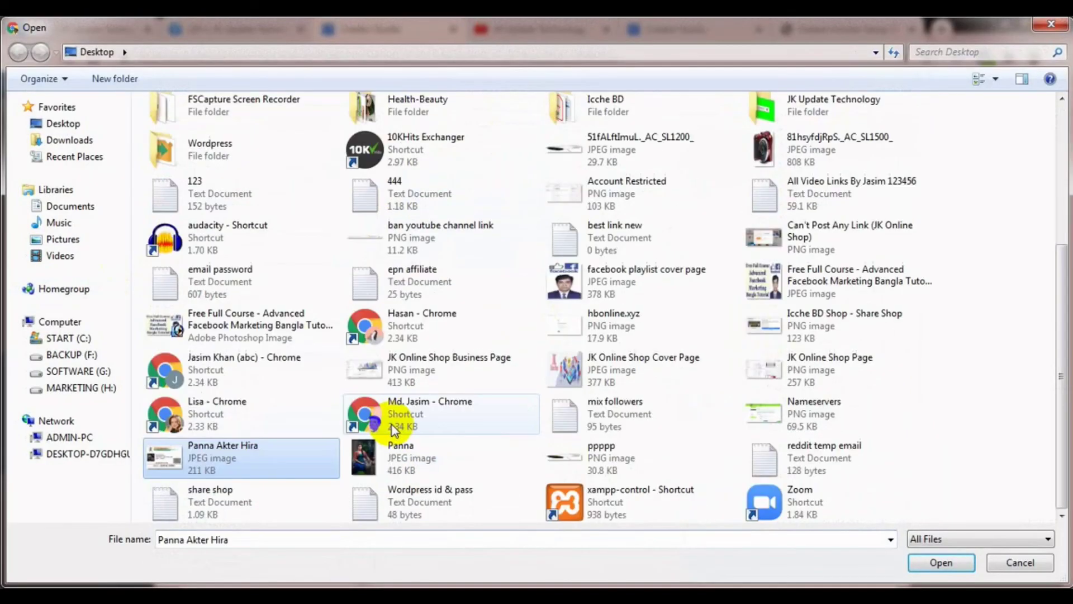
left_click(615, 454)
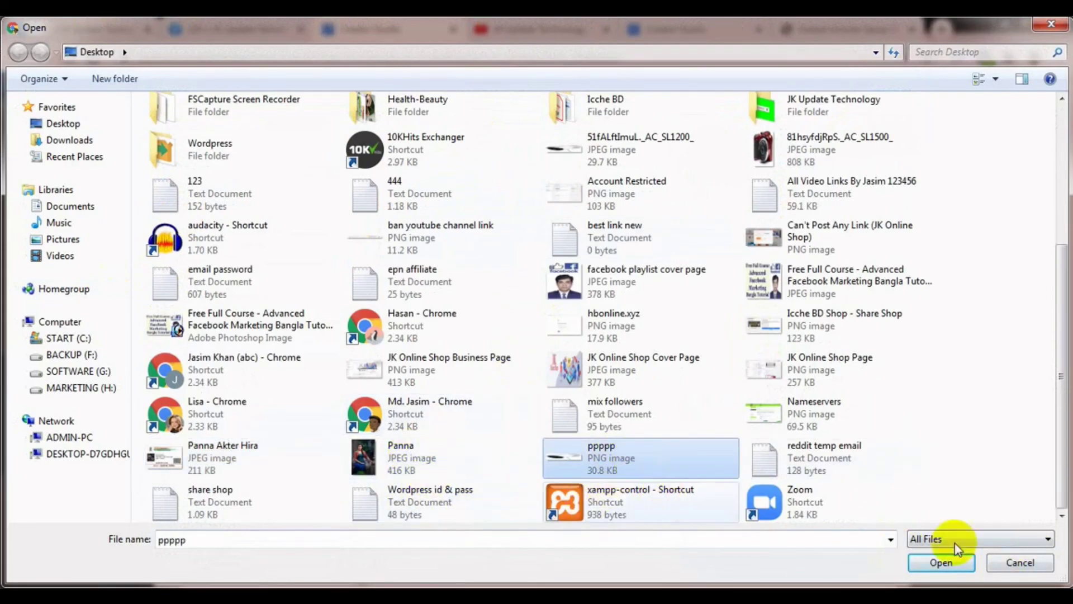
left_click(940, 563)
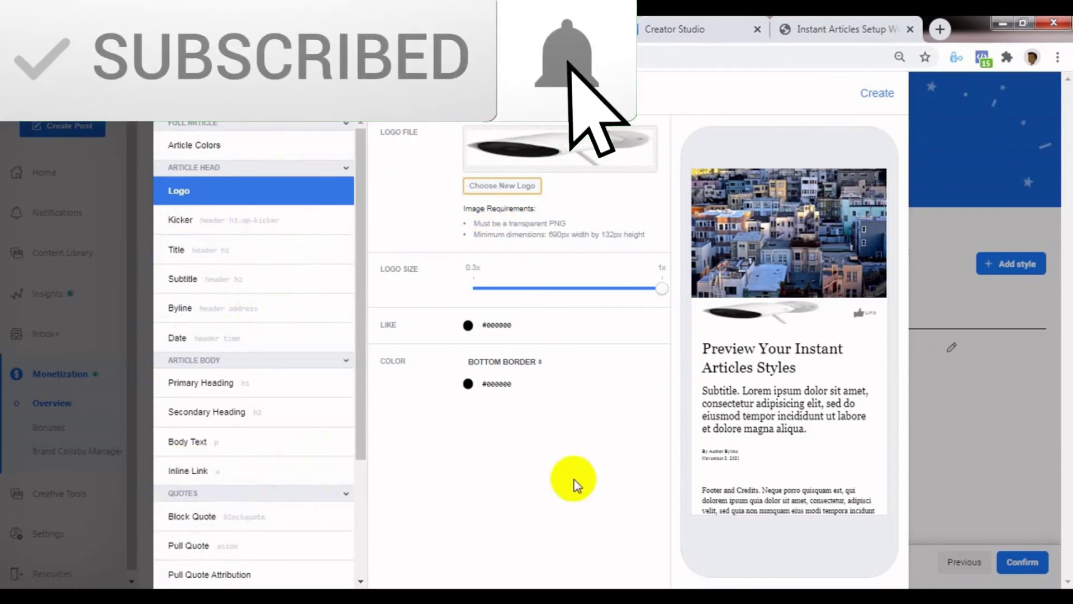
- Try to create the article style without a name, and dismiss the resulting message
left_click(877, 94)
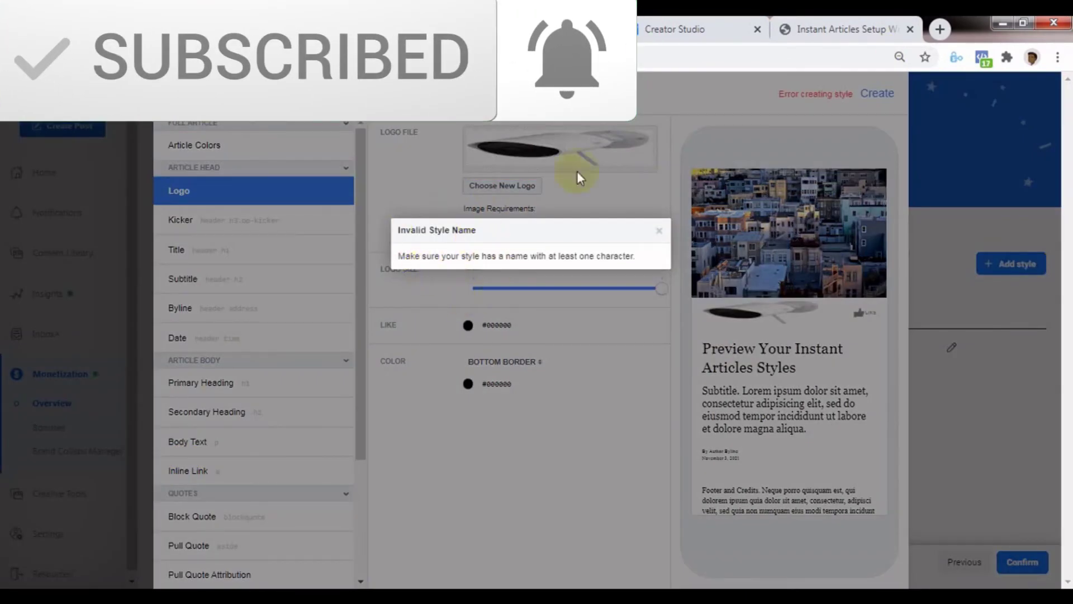
left_click(658, 231)
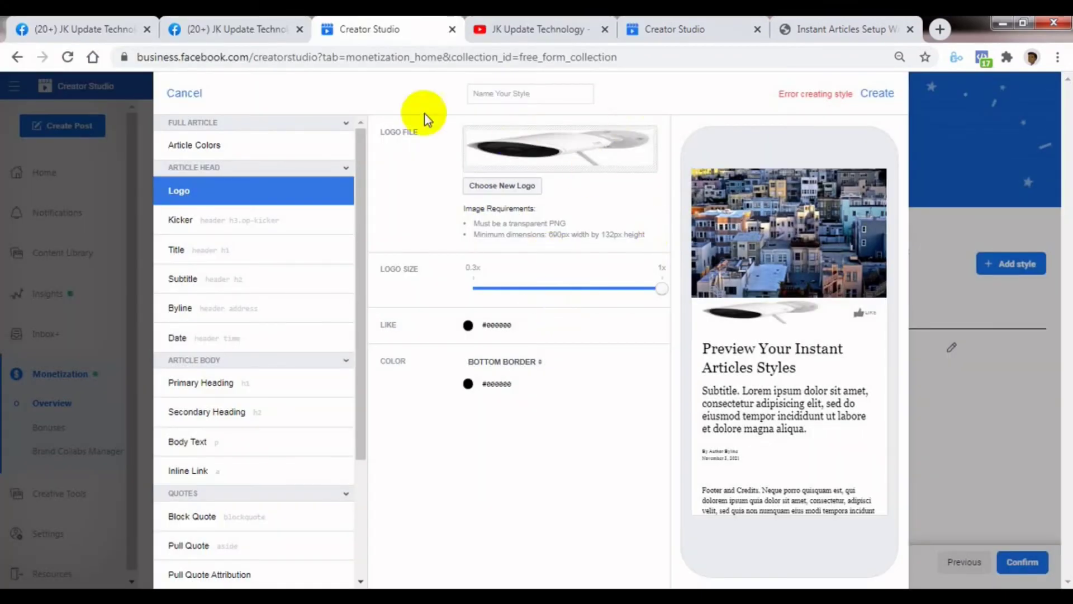
- Name the article style mmmm, create it, and confirm the style configuration
left_click(501, 98)
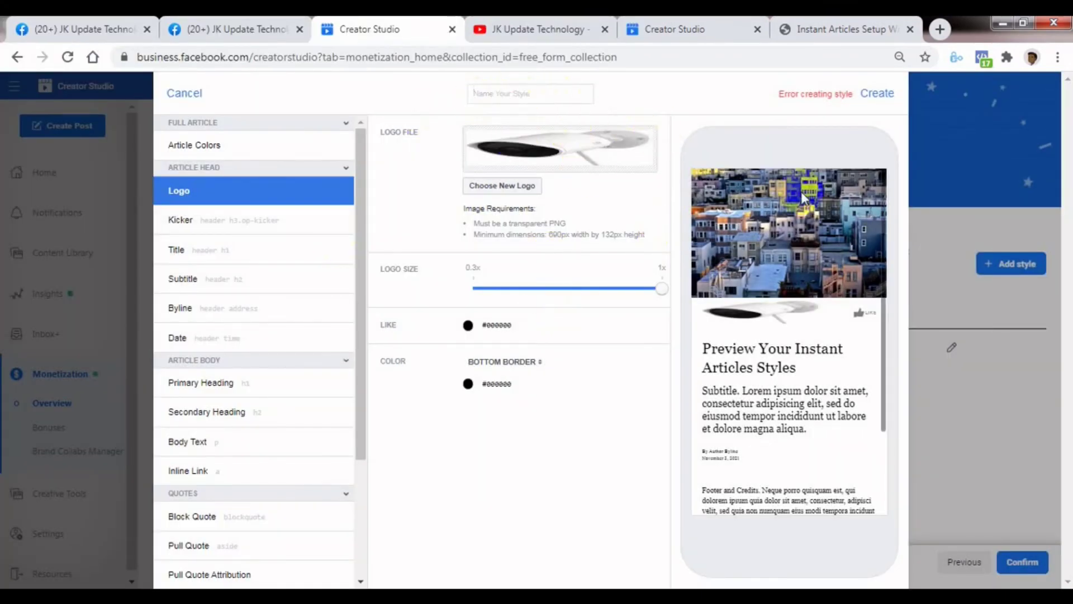
type("mmmm")
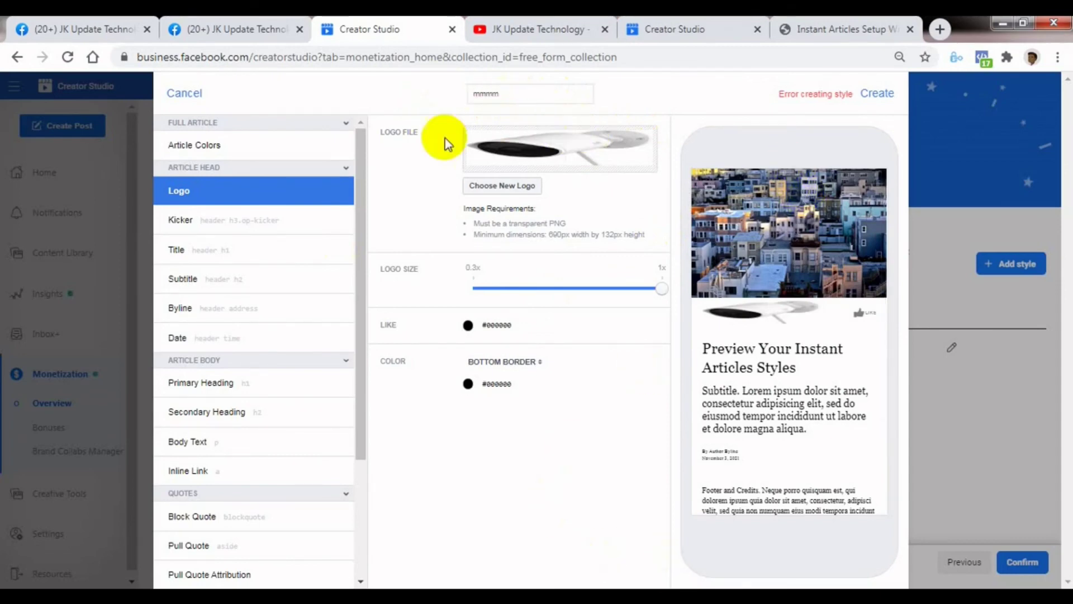
left_click(878, 111)
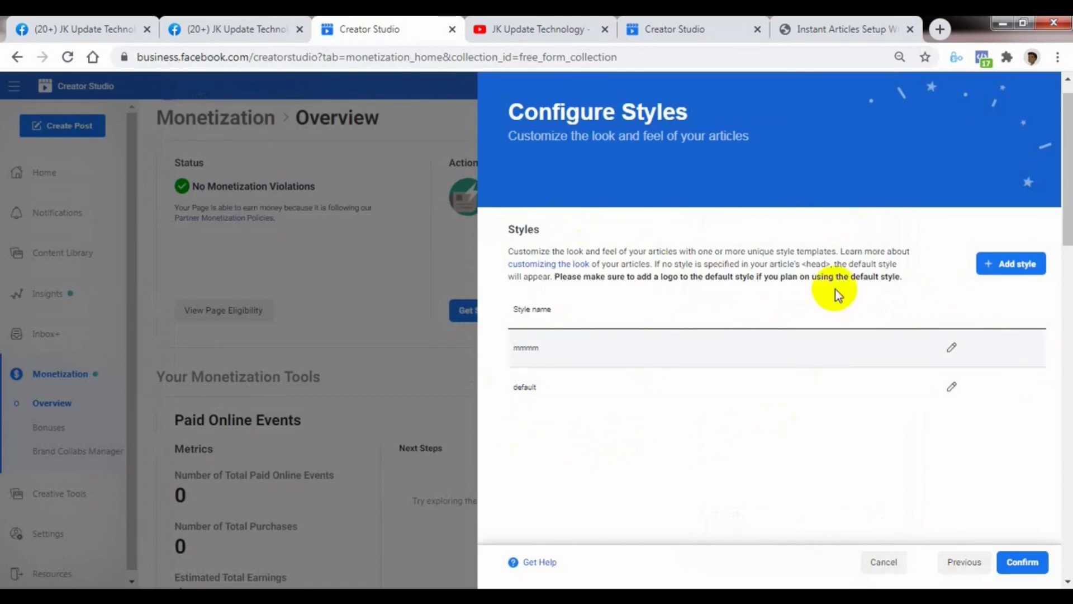
left_click(1037, 561)
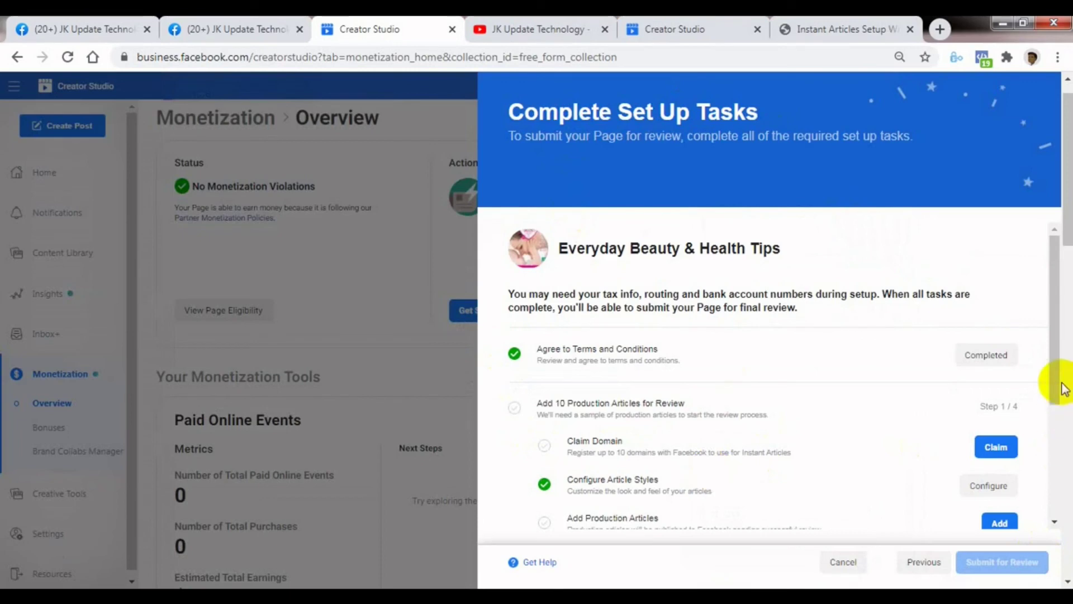
- Start adding production articles with an RSS feed from the Add Production Articles setup task
scroll(1060, 390, "down", 1)
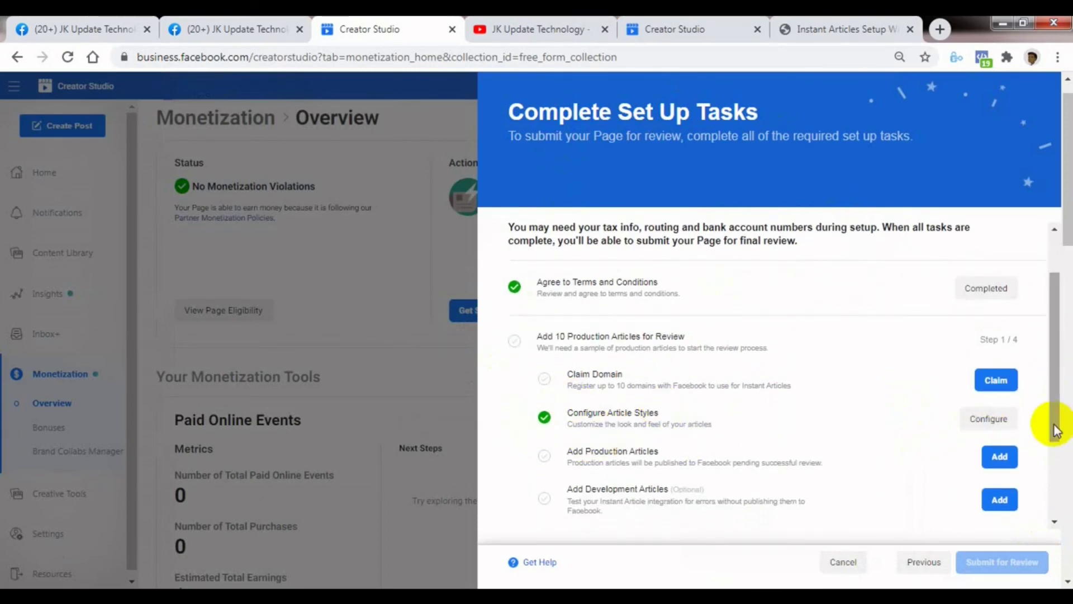
scroll(1055, 431, "down", 1)
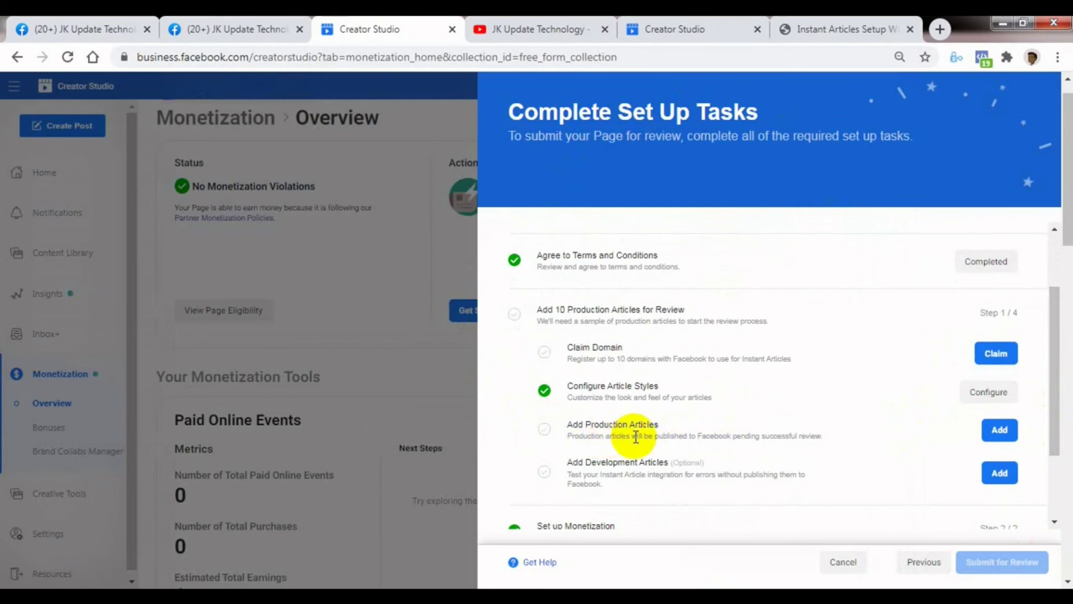
left_click(997, 431)
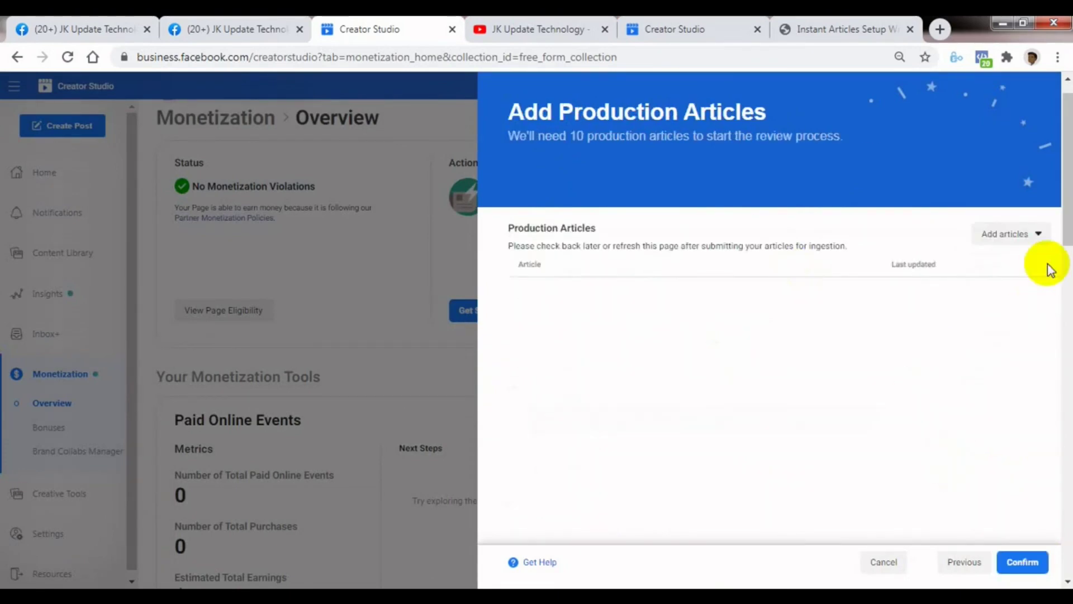
left_click(1039, 235)
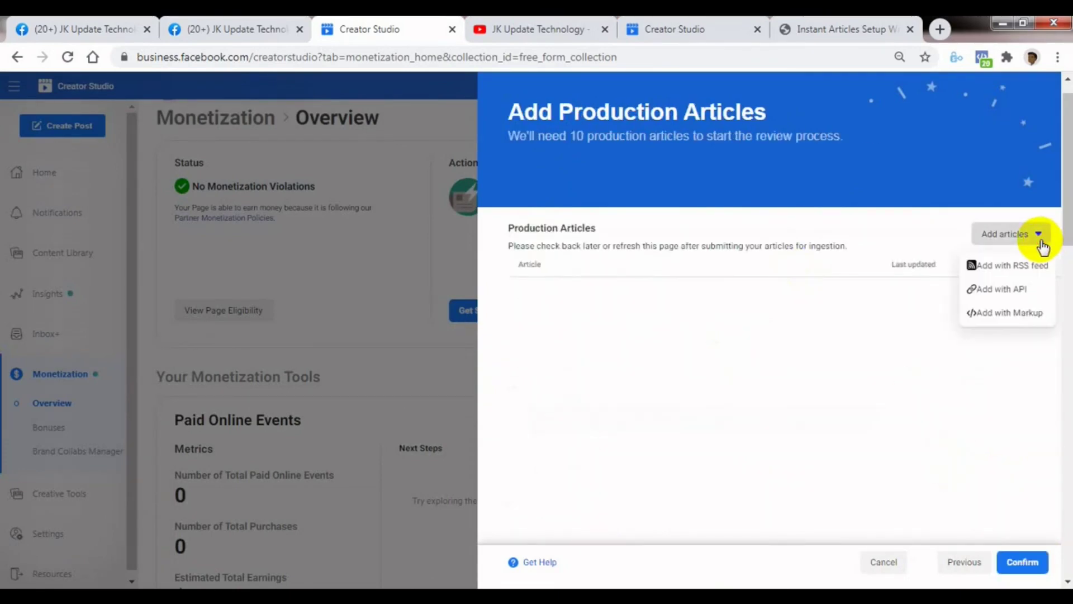
left_click(998, 262)
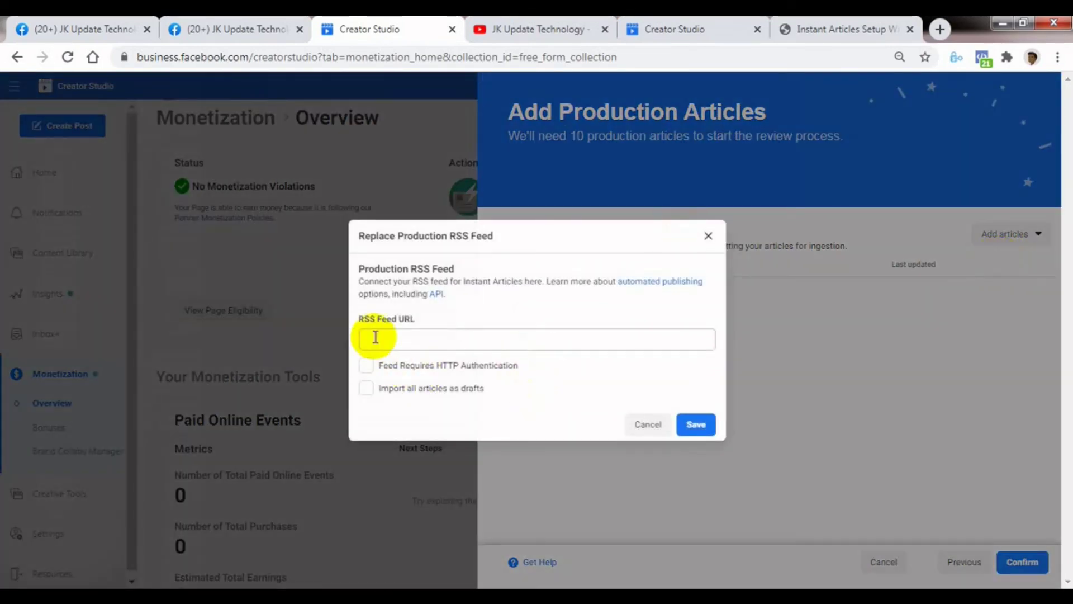
left_click(453, 342)
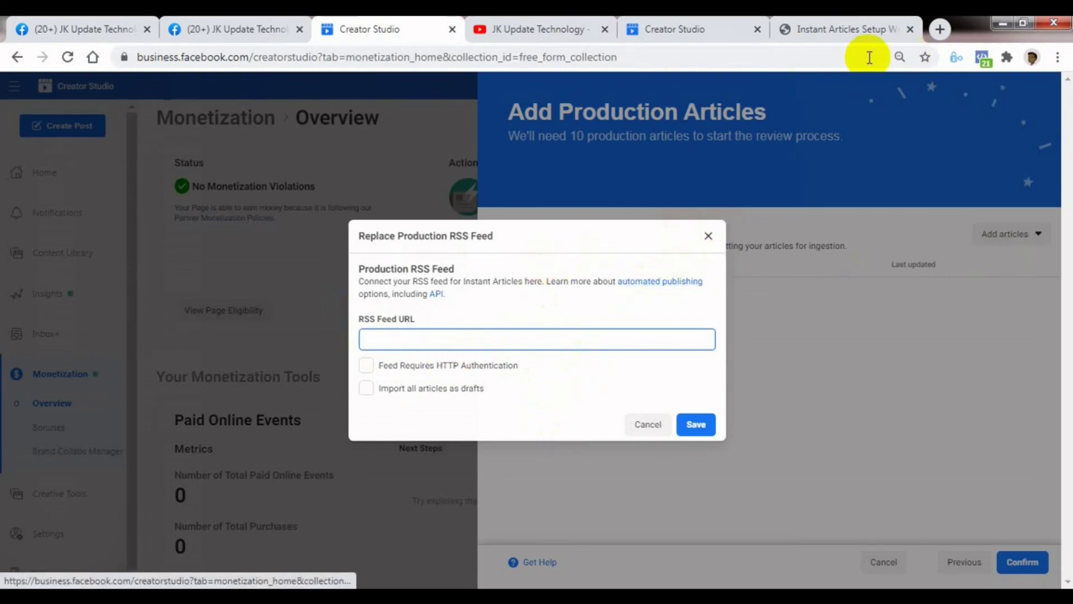
- Load the site's Instant Articles feed at hbonline.xyz/feed/instant-articles in a new browser tab
left_click(837, 29)
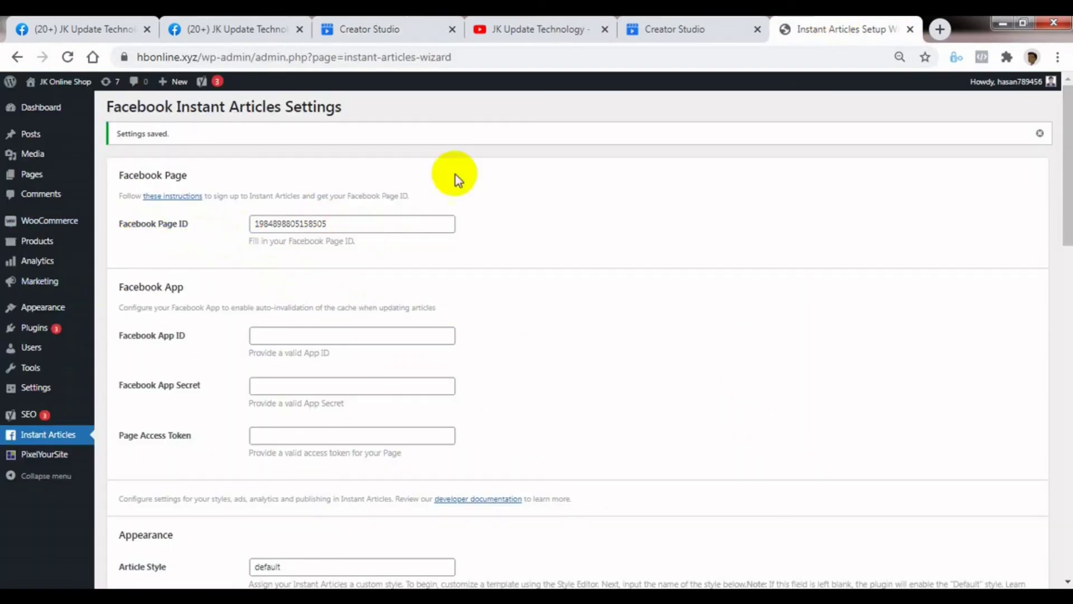
left_click(930, 65)
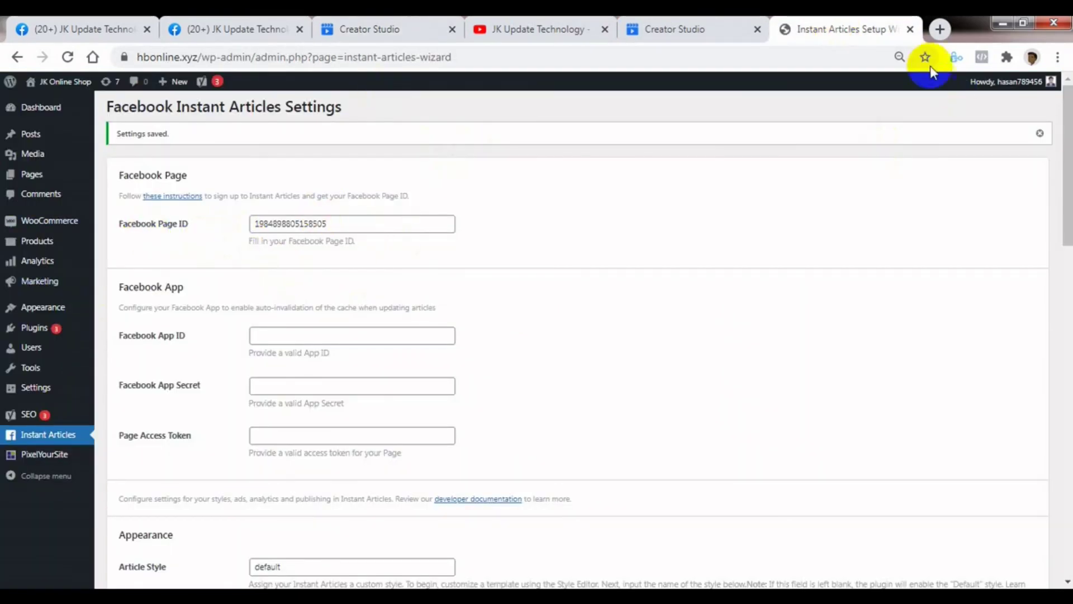
left_click(940, 30)
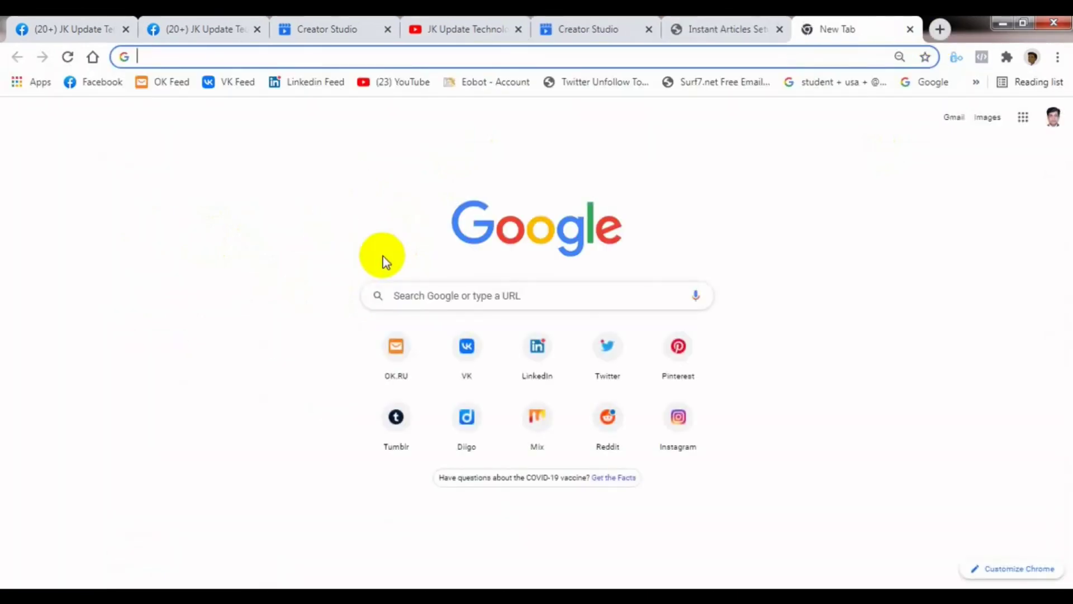
type("hbonline.xyz/")
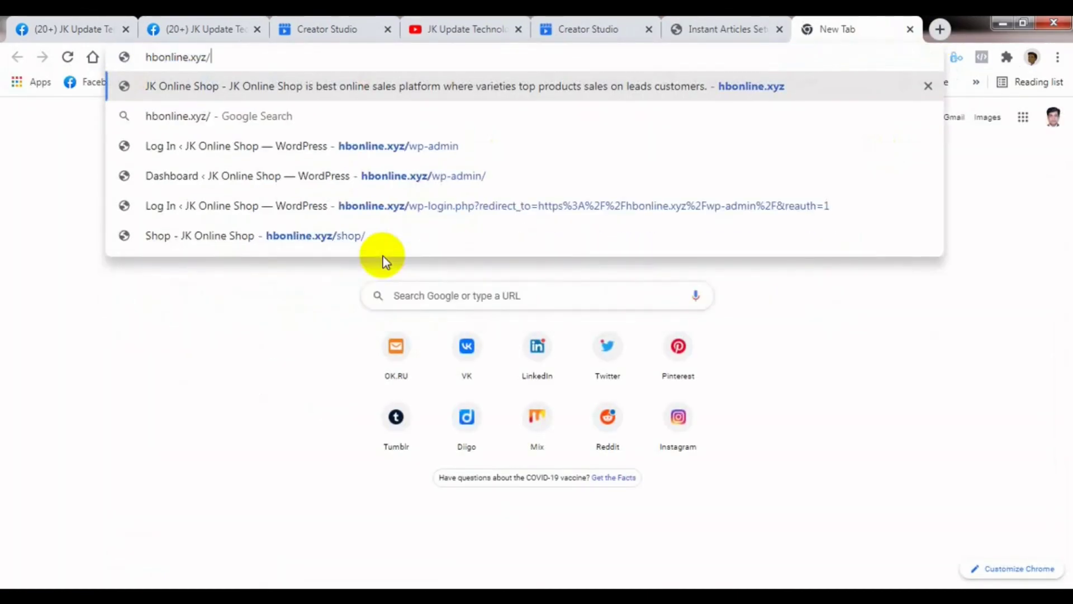
type("feed/instant-articles")
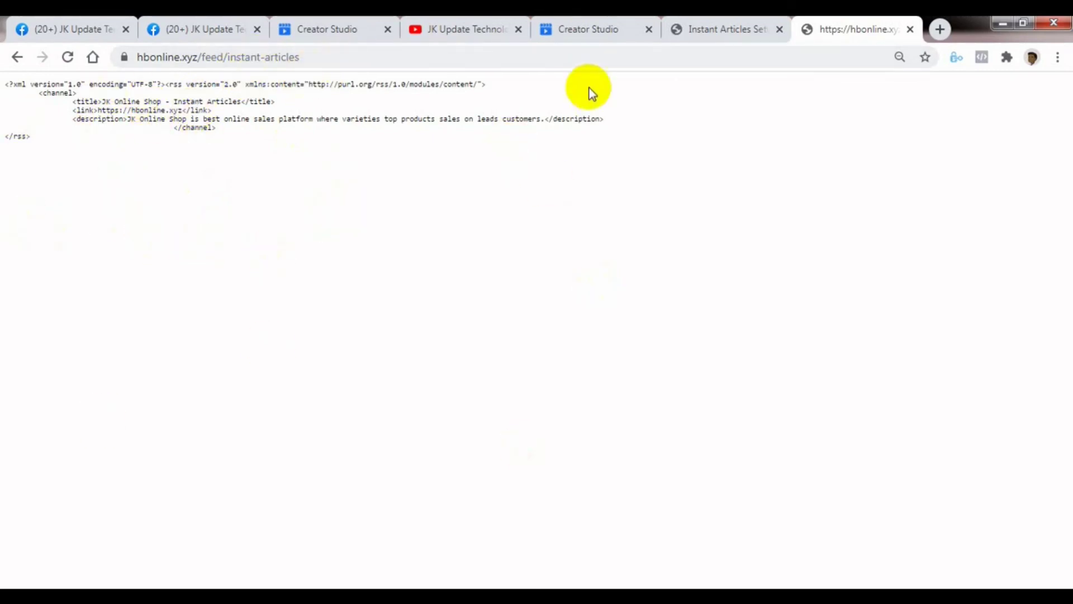
left_click(729, 28)
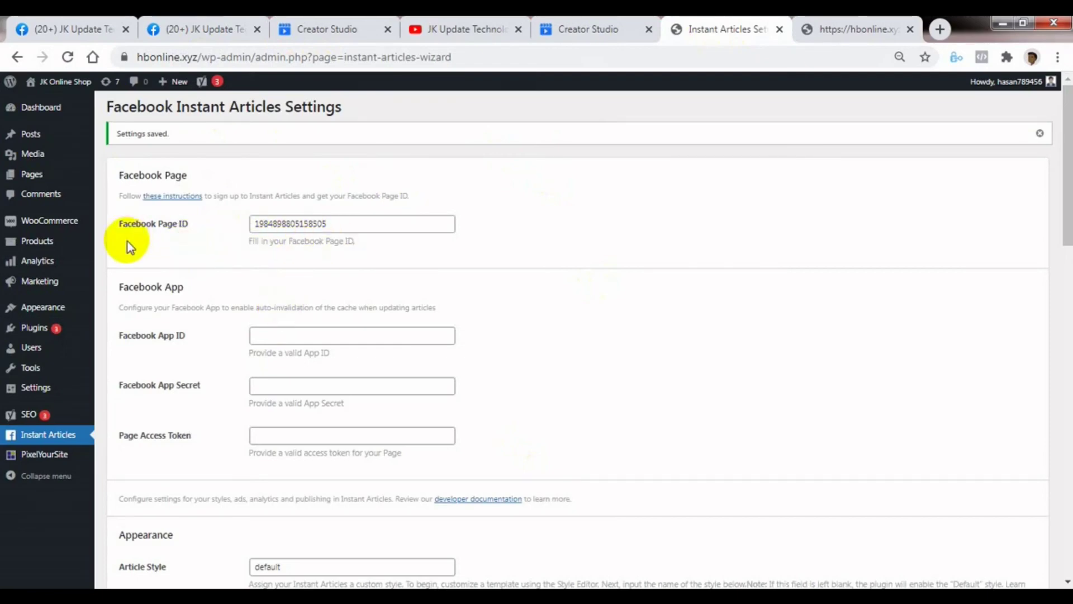
left_click(876, 42)
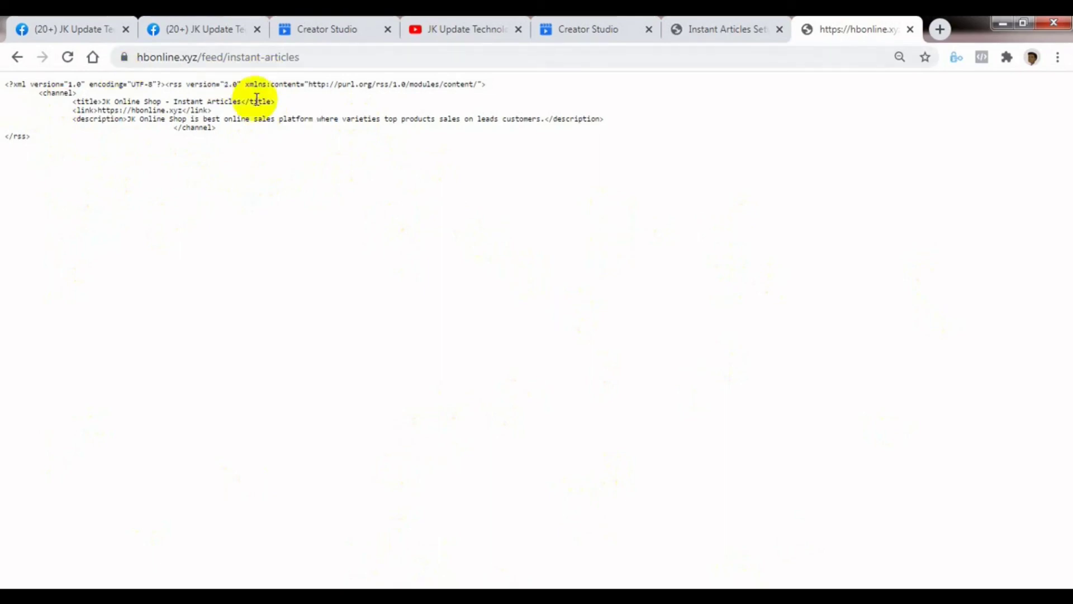
- Copy the feed's address into Creator Studio as the production RSS feed URL, and enable importing all articles as drafts
left_click(250, 63)
right_click(250, 62)
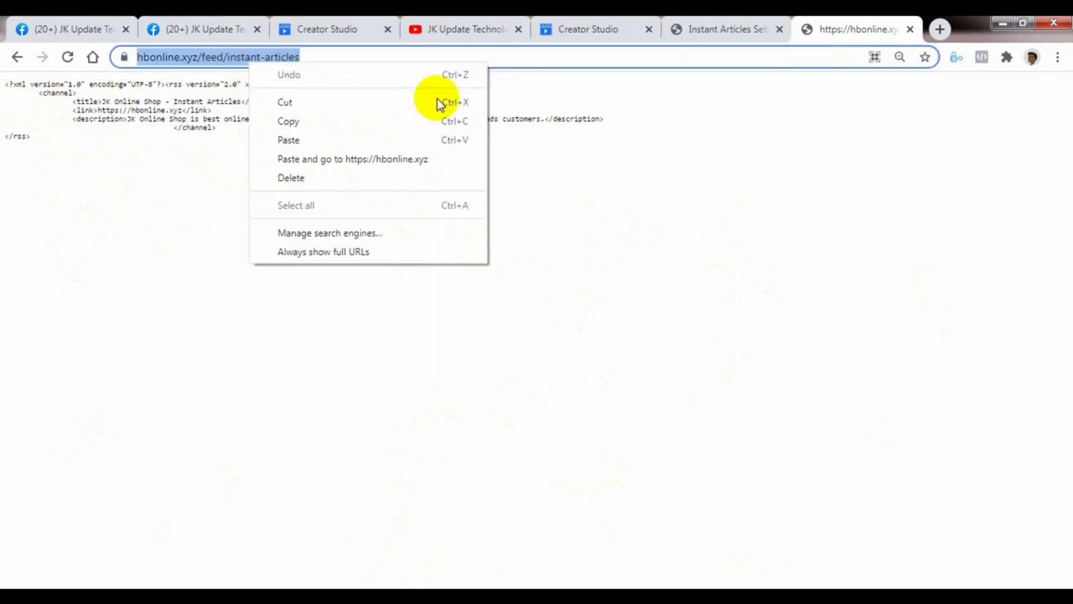
left_click(328, 124)
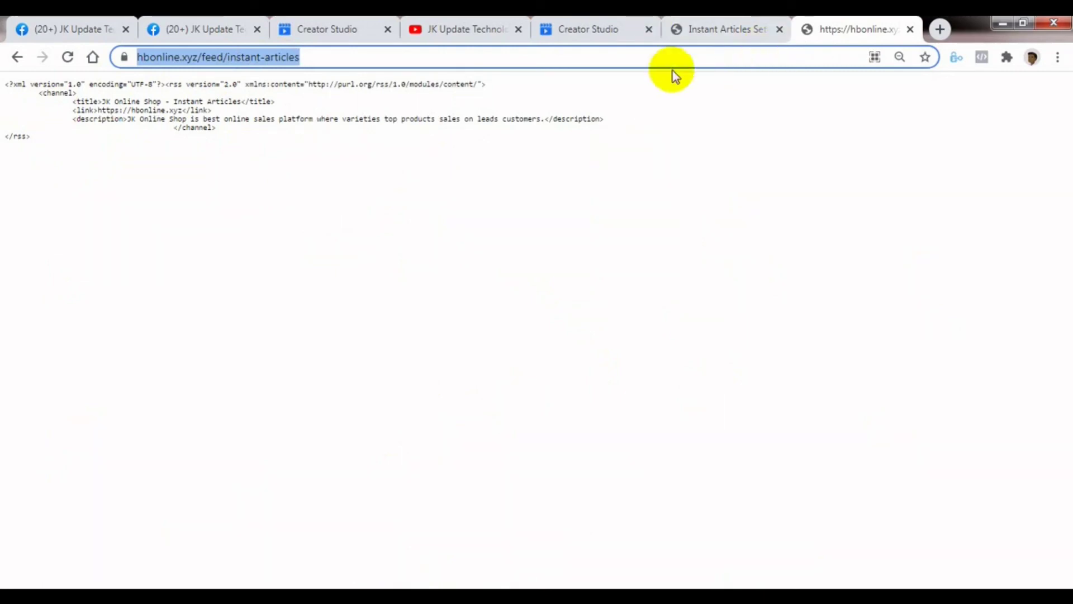
left_click(331, 31)
left_click(387, 344)
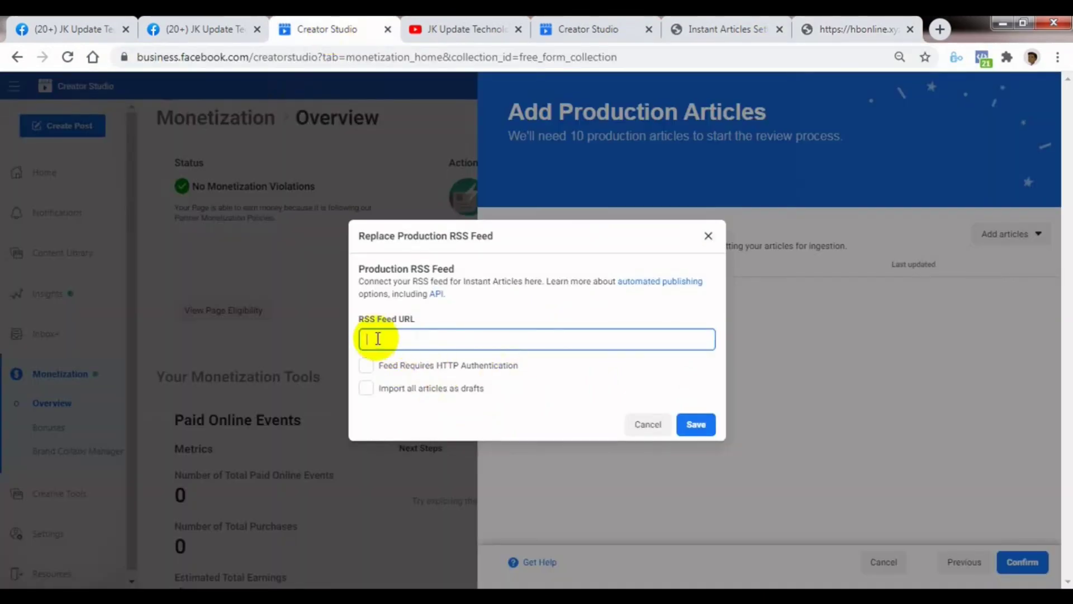
key("ctrl+v")
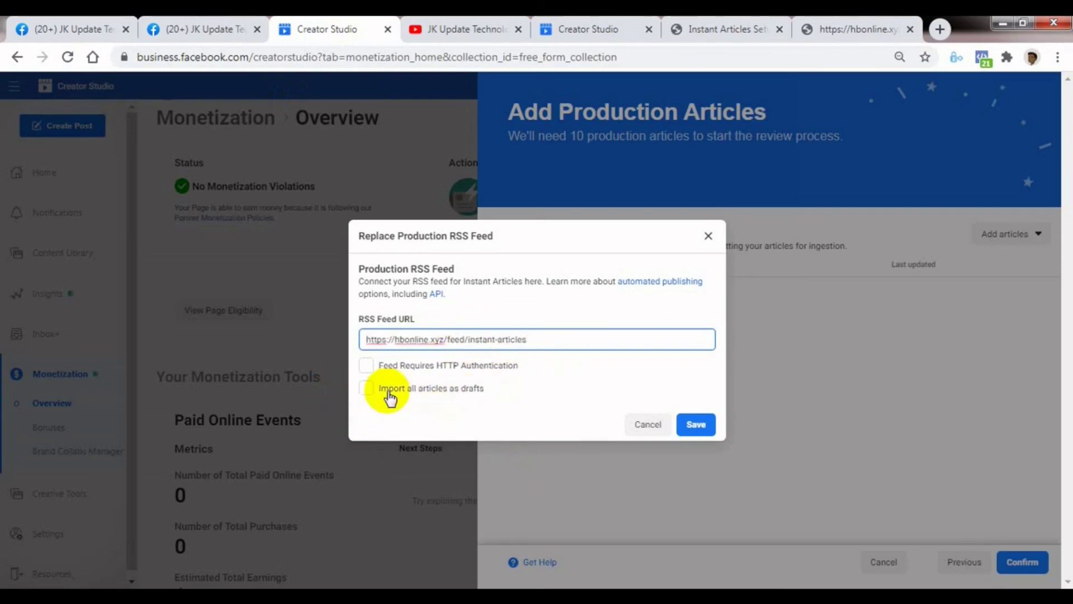
left_click(366, 387)
left_click(704, 425)
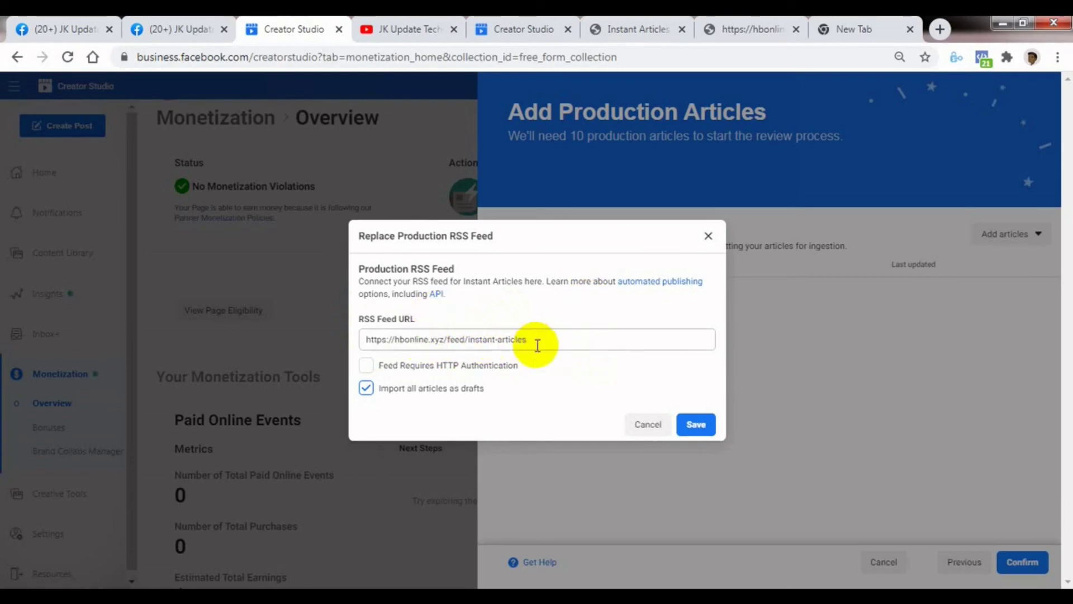
- Open the hbonline.xyz home page and examine its page source, then check the WordPress Instant Articles settings
left_click(850, 31)
type("hb")
key("Return")
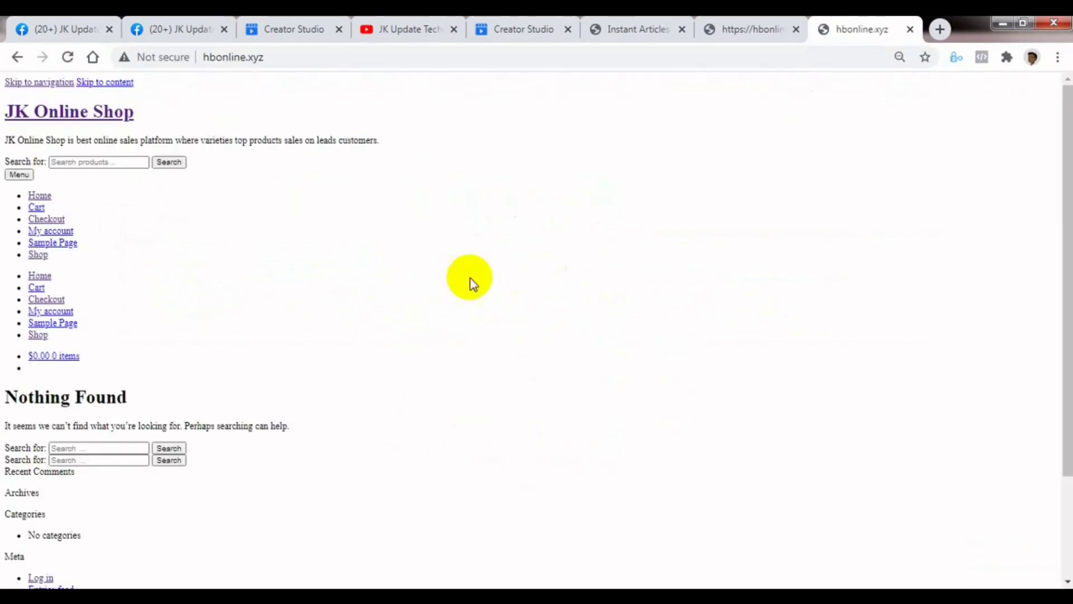
right_click(437, 221)
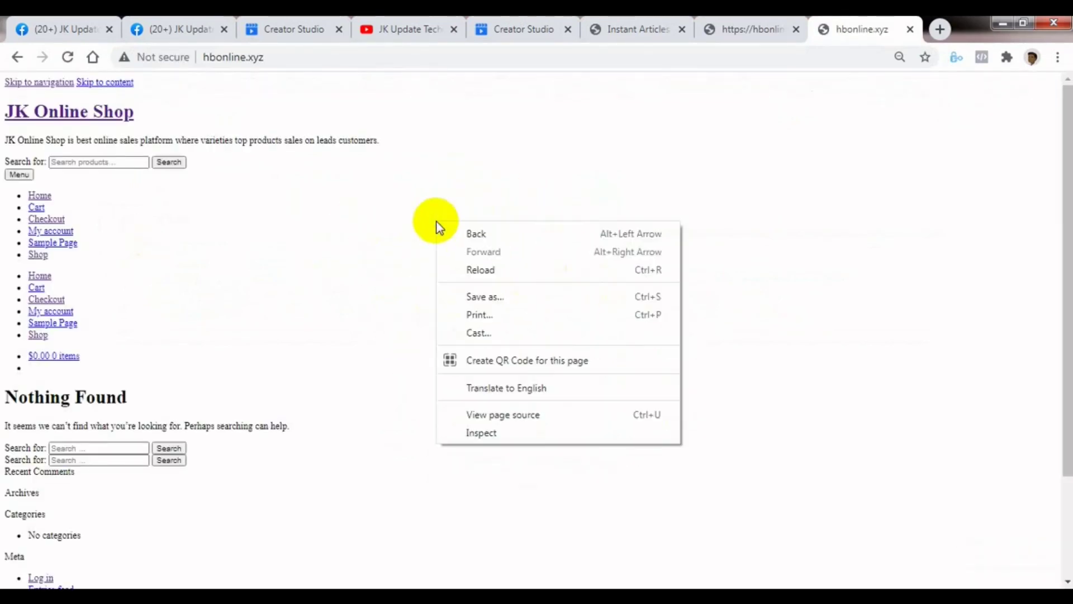
left_click(515, 417)
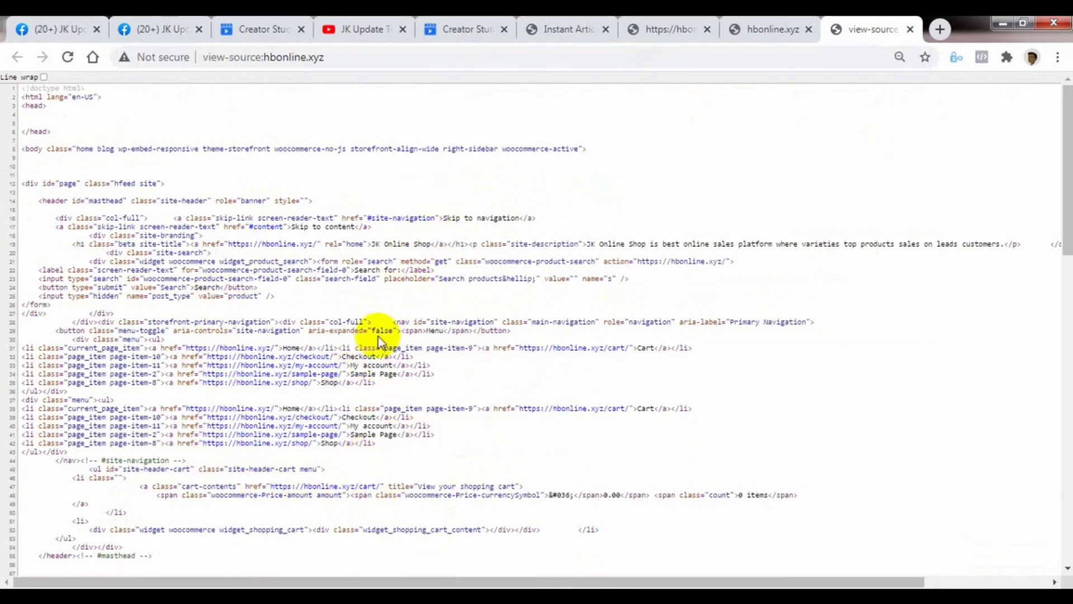
left_click(565, 31)
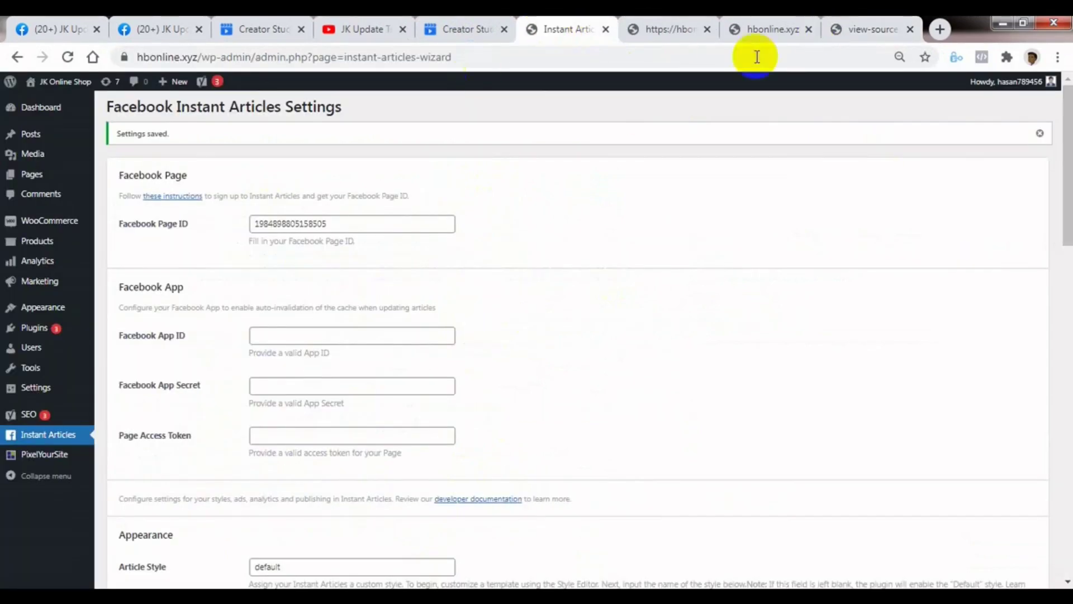
- Back in Creator Studio, save the production RSS feed, close the notice and confirm the production articles
left_click(264, 31)
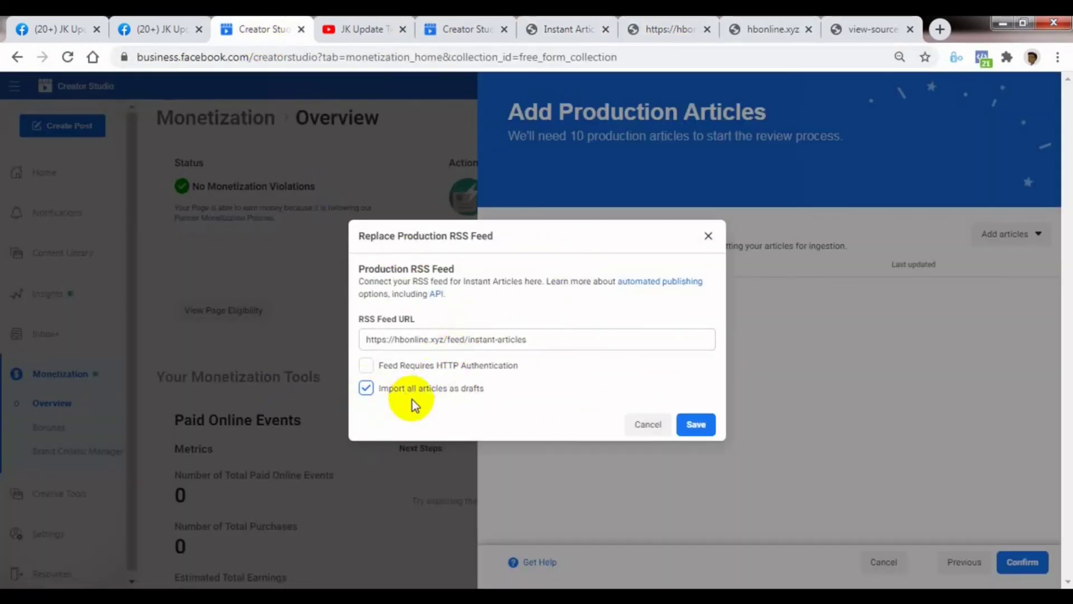
left_click(696, 424)
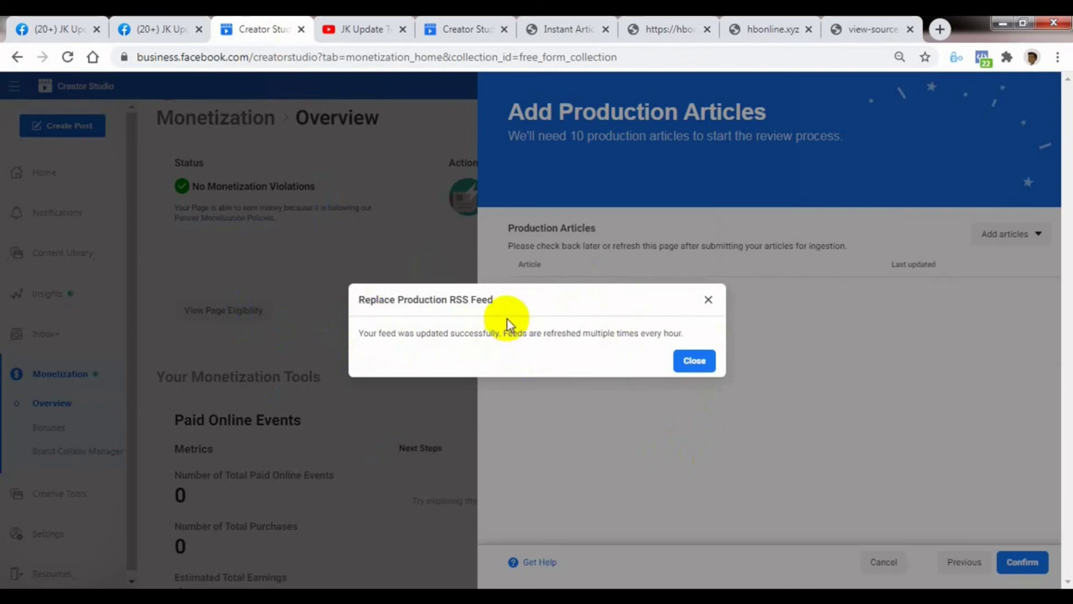
left_click(694, 362)
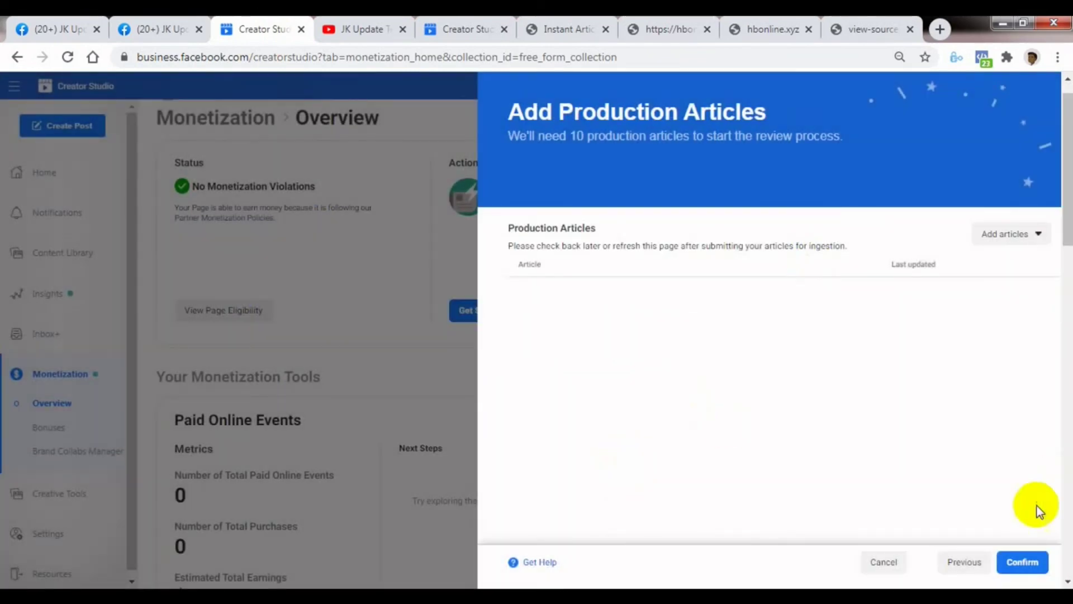
left_click(1023, 561)
- Look at the RSS feed form for development articles, and return to the setup tasks without saving a feed
left_click_drag(1057, 372, 1054, 428)
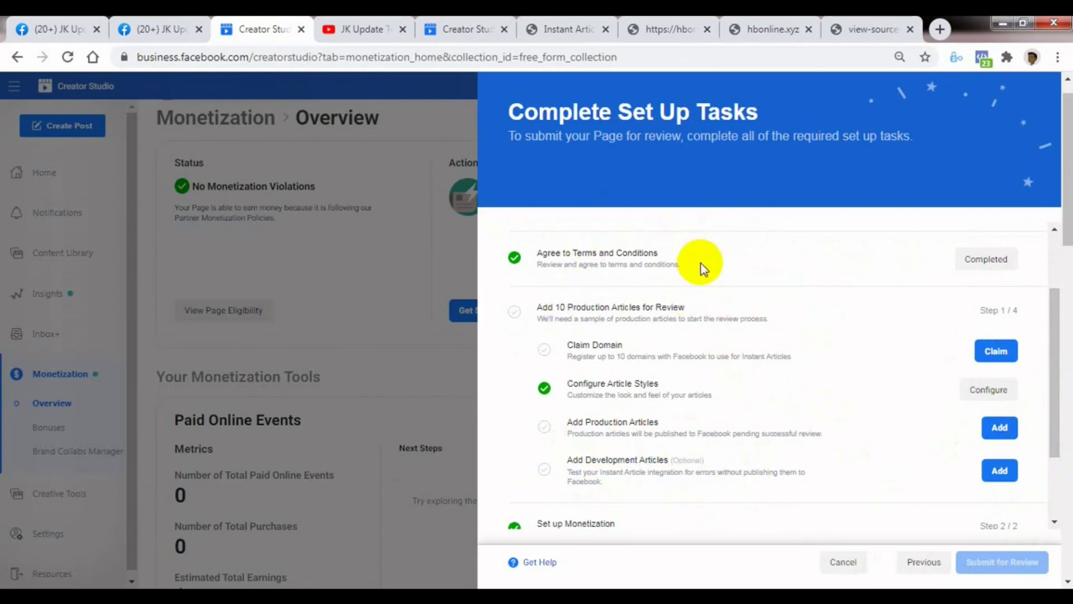
left_click(1000, 472)
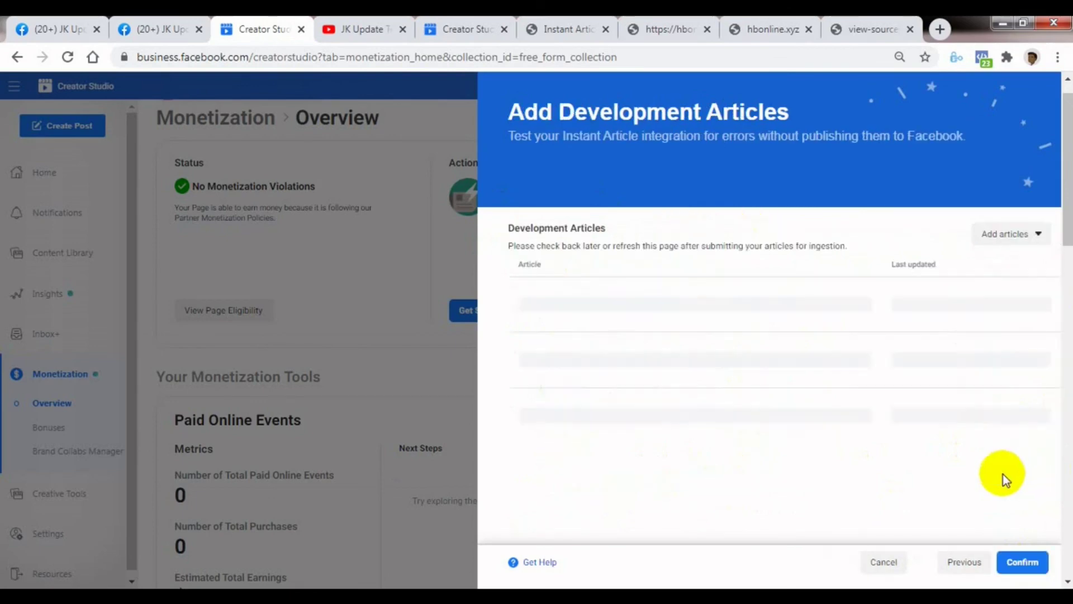
left_click(1006, 235)
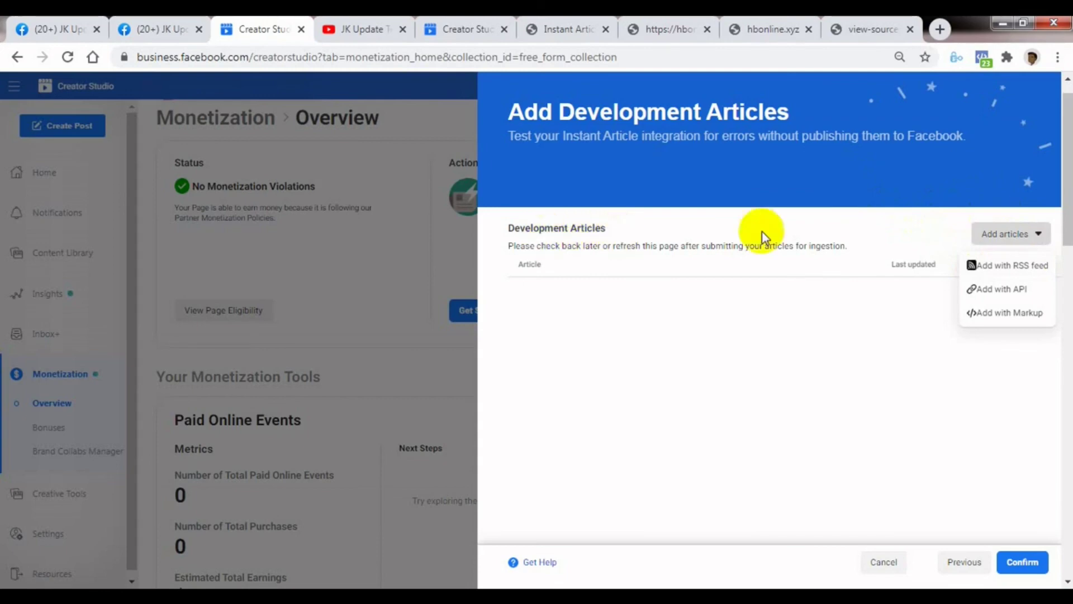
left_click(1009, 264)
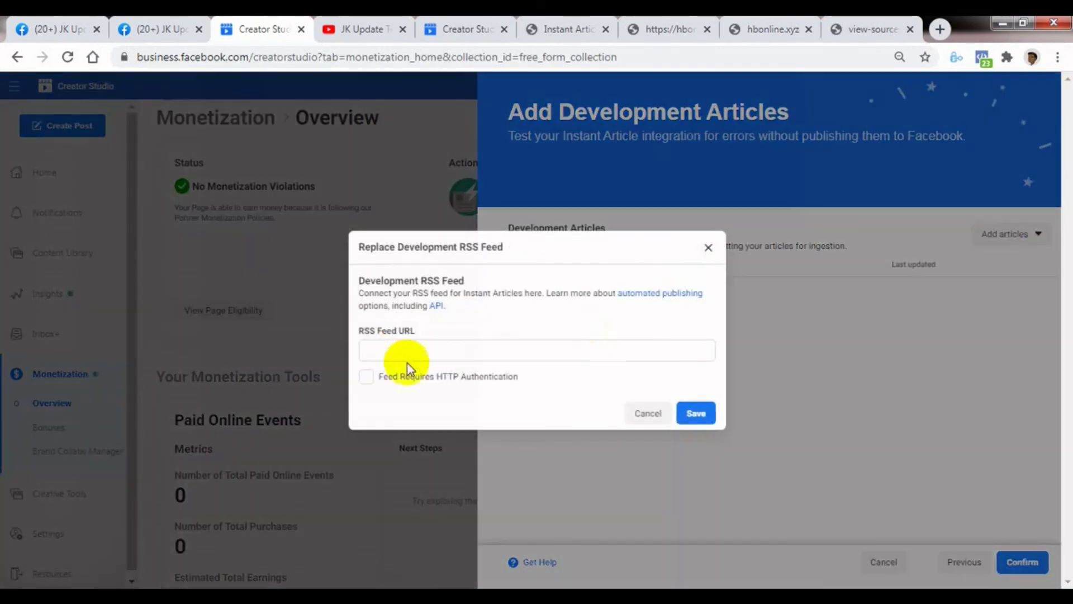
left_click(637, 413)
left_click(962, 562)
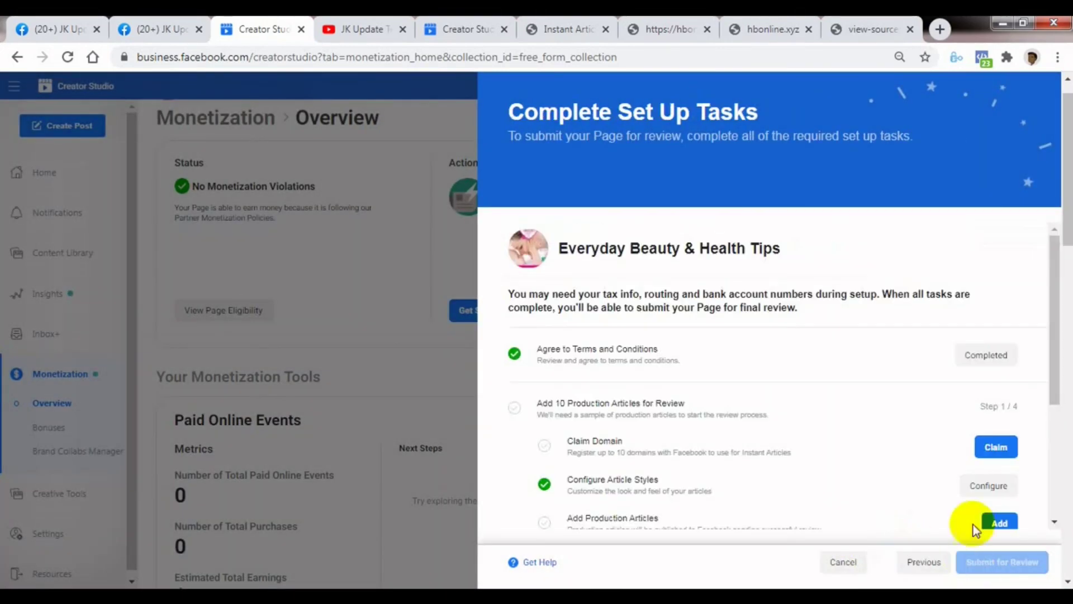
scroll(1064, 391, "down", 2)
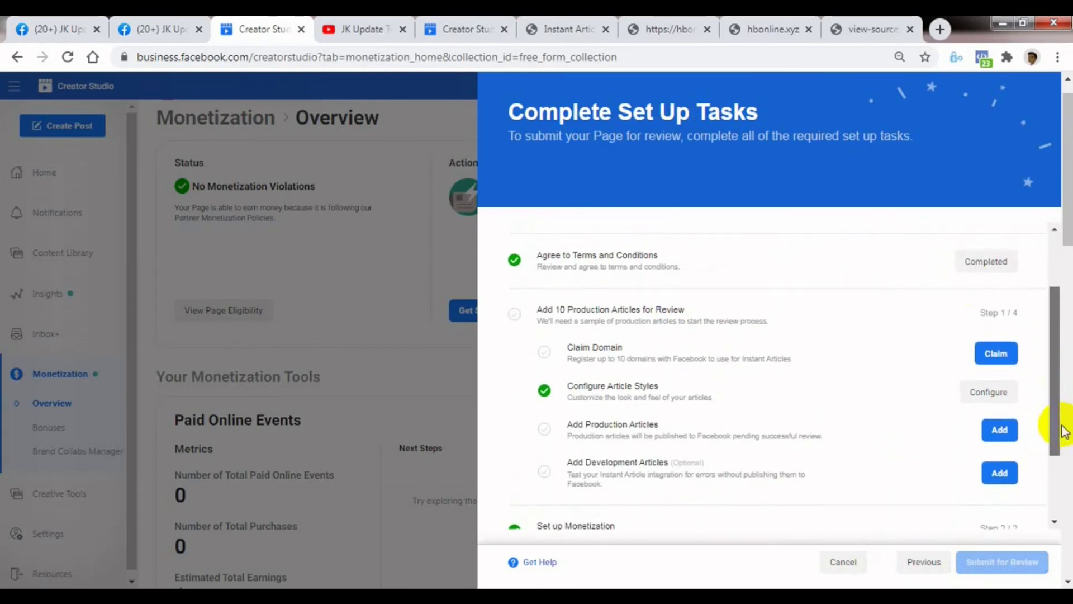
- Look at the domain claiming instructions and the URL claim form, and return to the setup tasks without claiming a domain
left_click(996, 357)
left_click(943, 423)
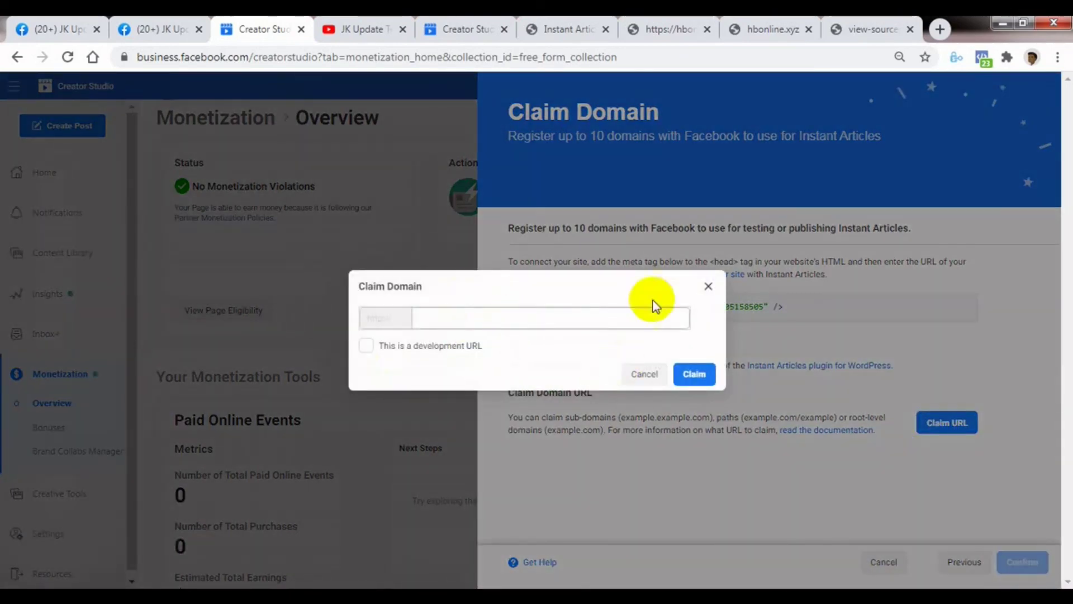
left_click(919, 462)
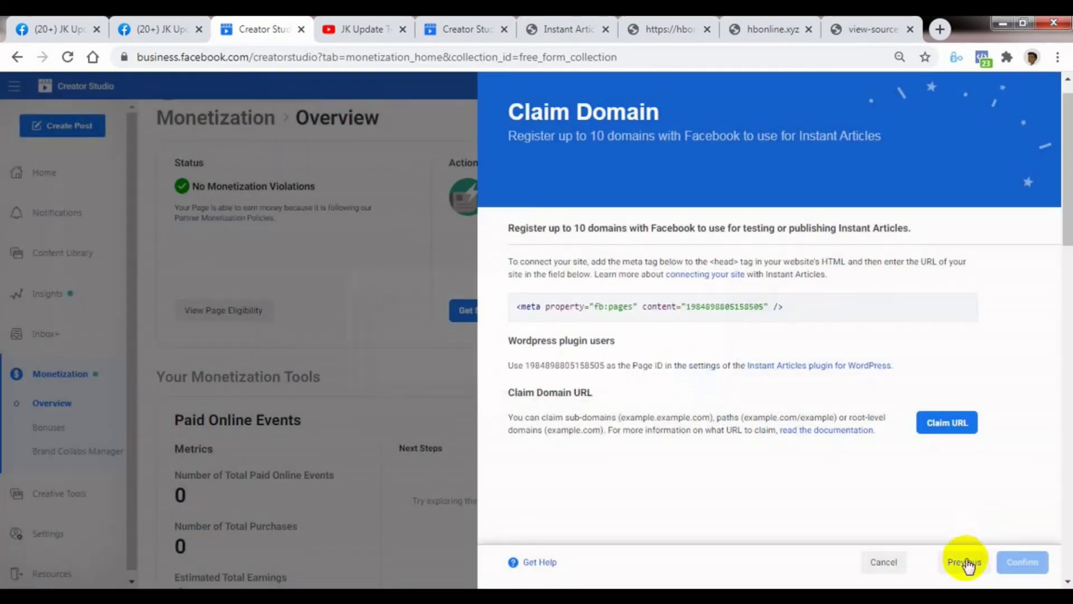
left_click(958, 562)
- Look at the RSS feed option for production articles, and return without changes to review the setup tasks required for submission
left_click_drag(1051, 366, 973, 412)
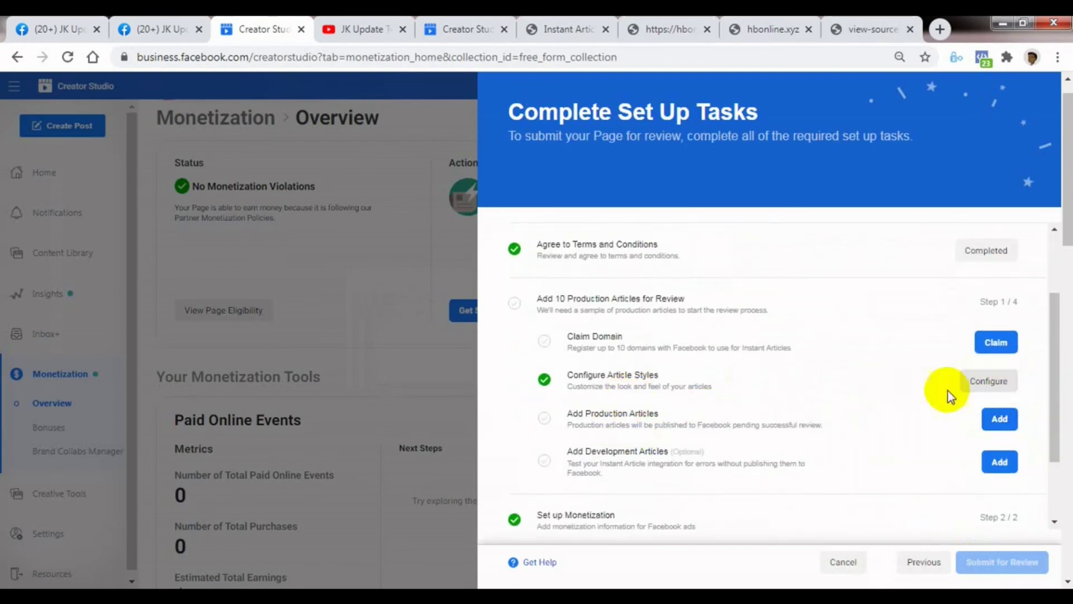
left_click(998, 421)
left_click(1012, 237)
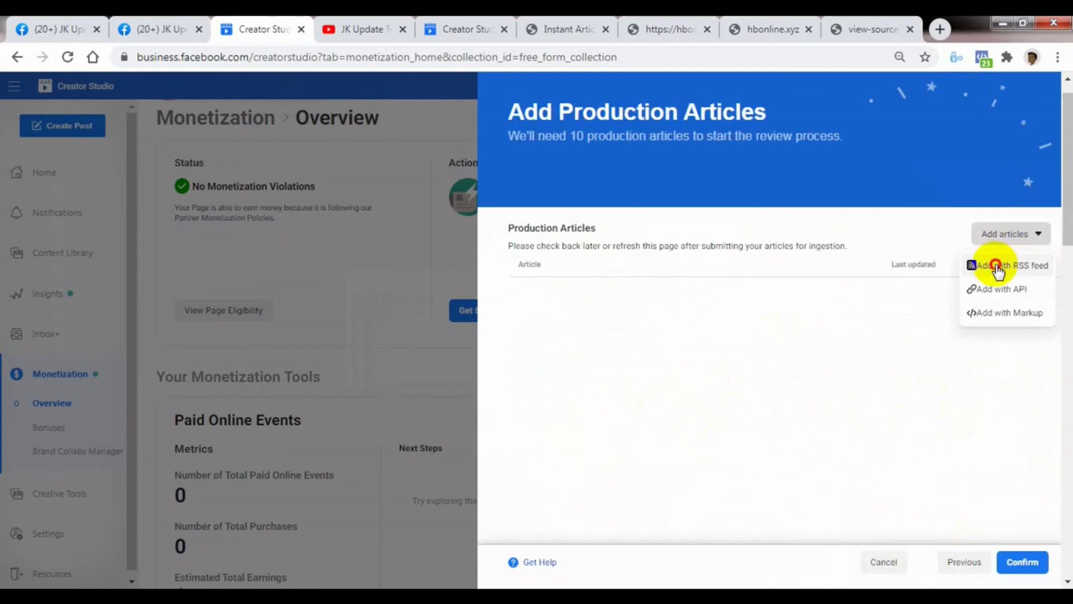
left_click(992, 266)
left_click(650, 426)
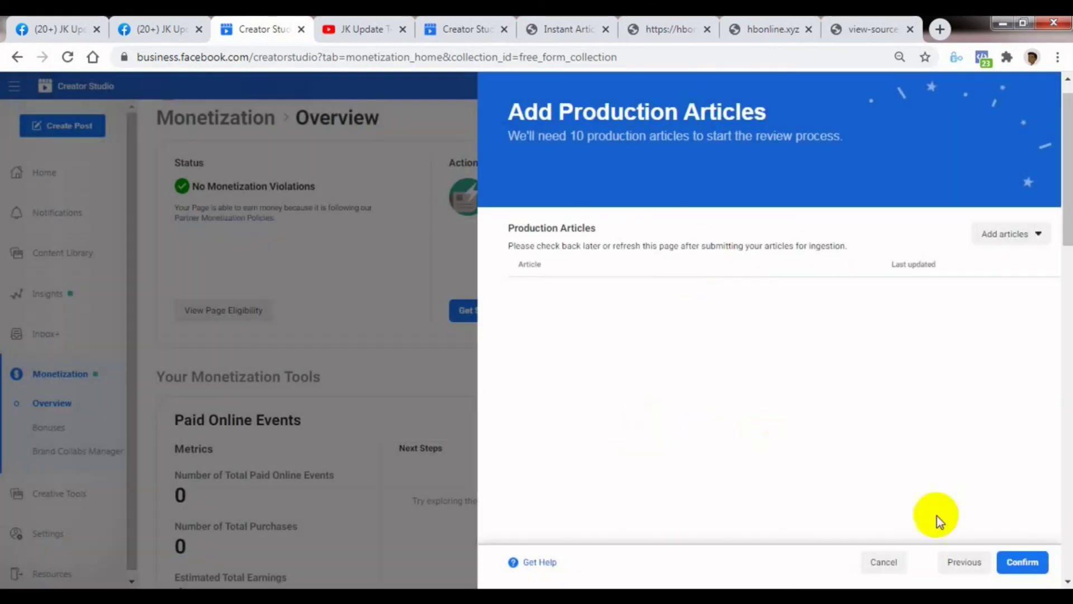
left_click(957, 561)
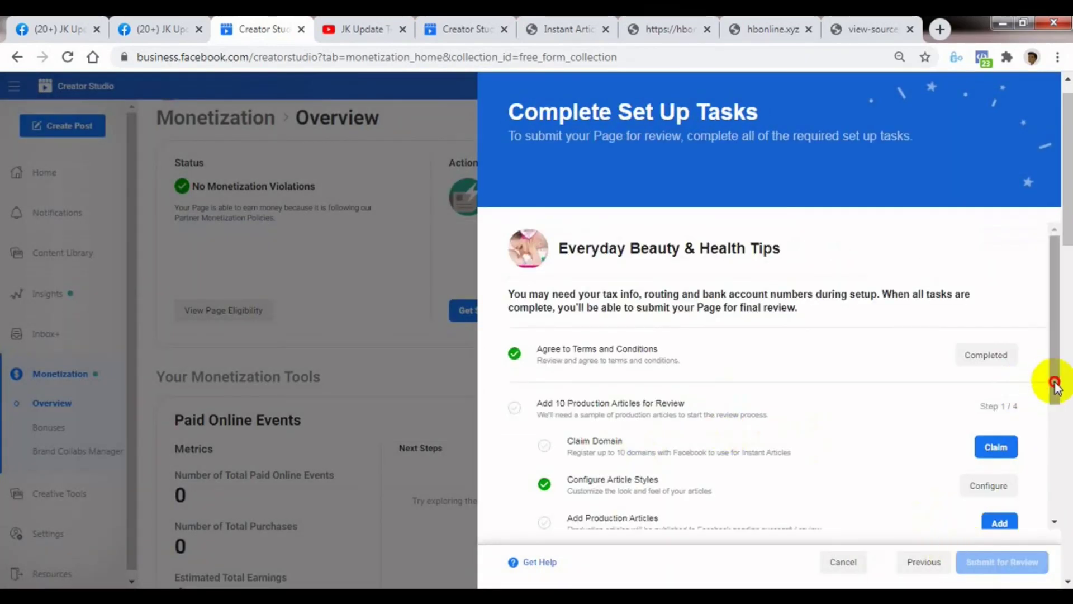
left_click_drag(1052, 384, 1057, 416)
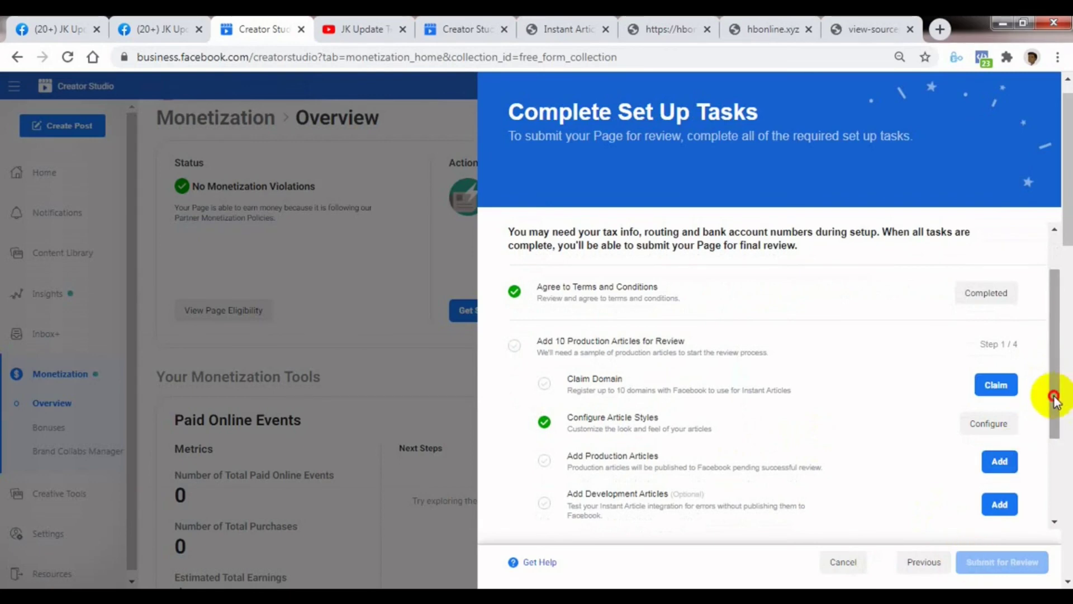
scroll(1056, 383, "down", 1)
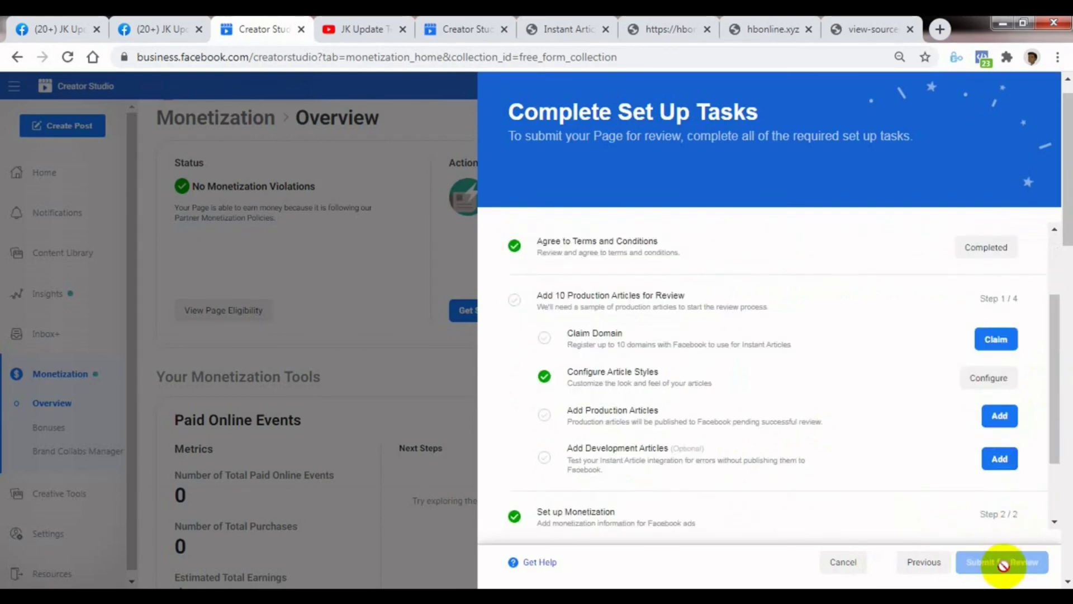